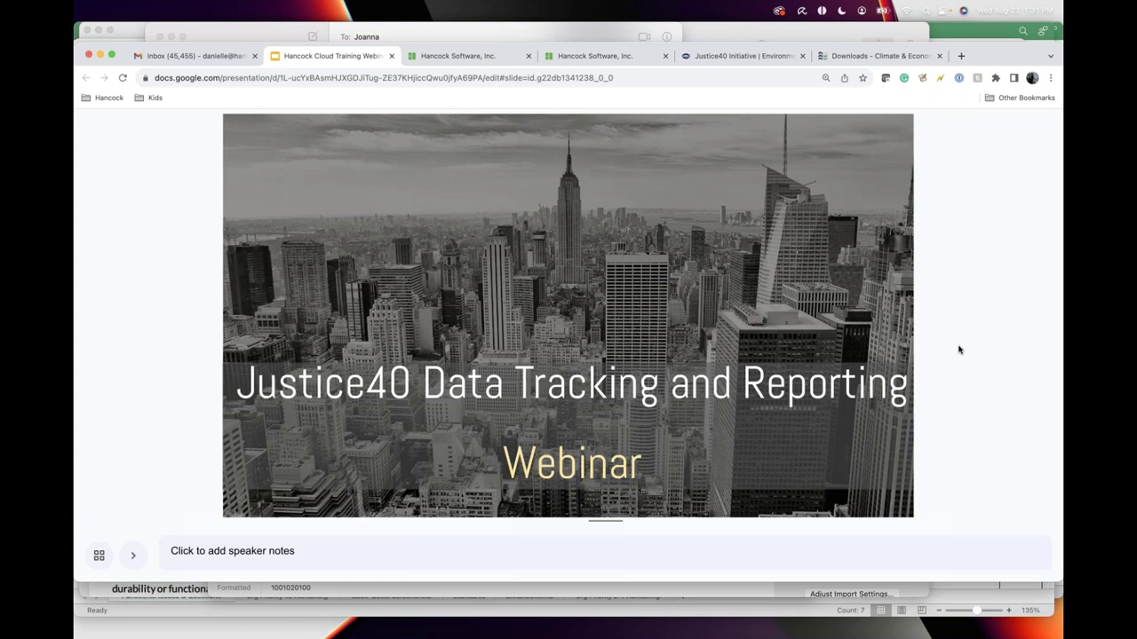
Switch from the Justice40 webinar title slide to the White House Justice40 Initiative web page
{"action": "left_click", "coordinate": [715, 56]}
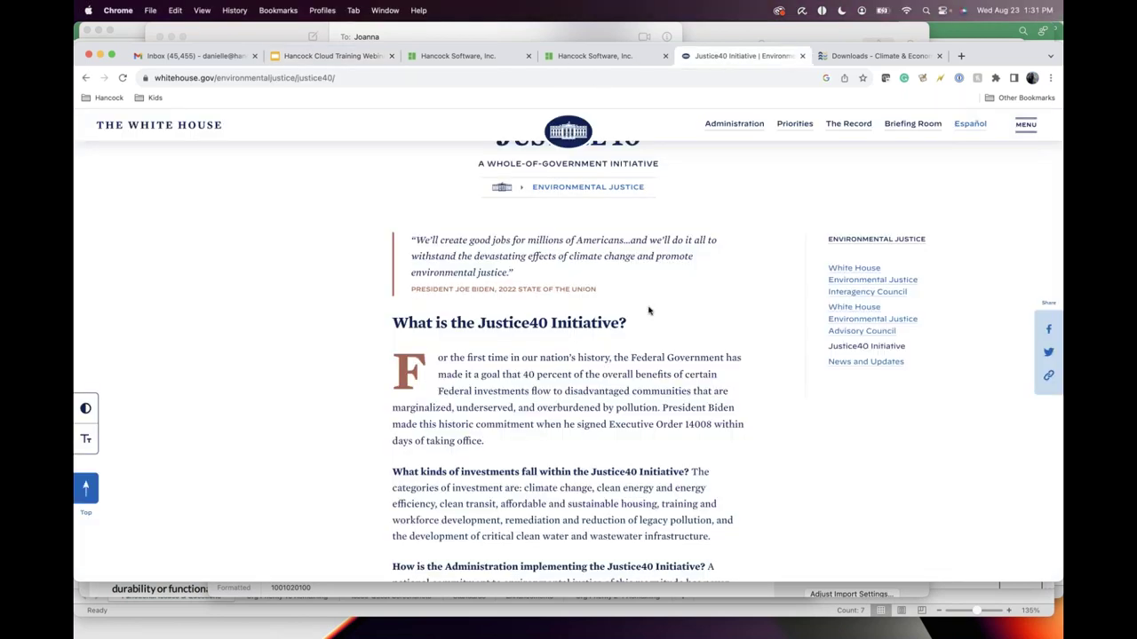
Zoom the Justice40 page in two steps and highlight the three funding laws and 'environmental justice'
{"action": "key", "text": "super+equal"}
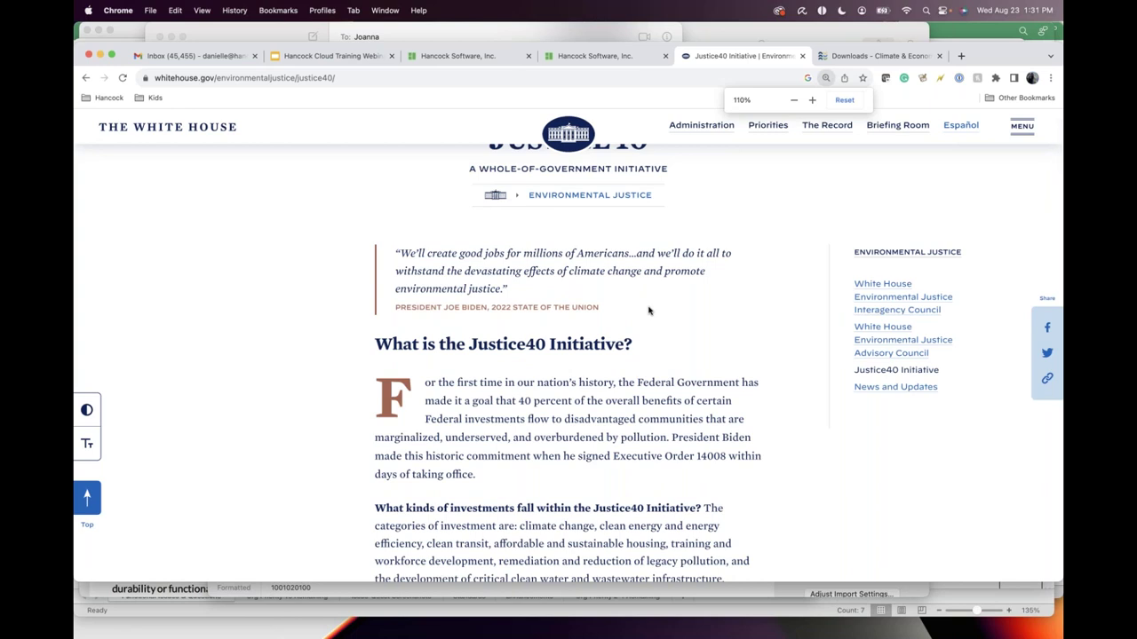
{"action": "key", "text": "super+equal"}
{"action": "scroll", "coordinate": [596, 485], "scroll_direction": "down", "scroll_amount": 5}
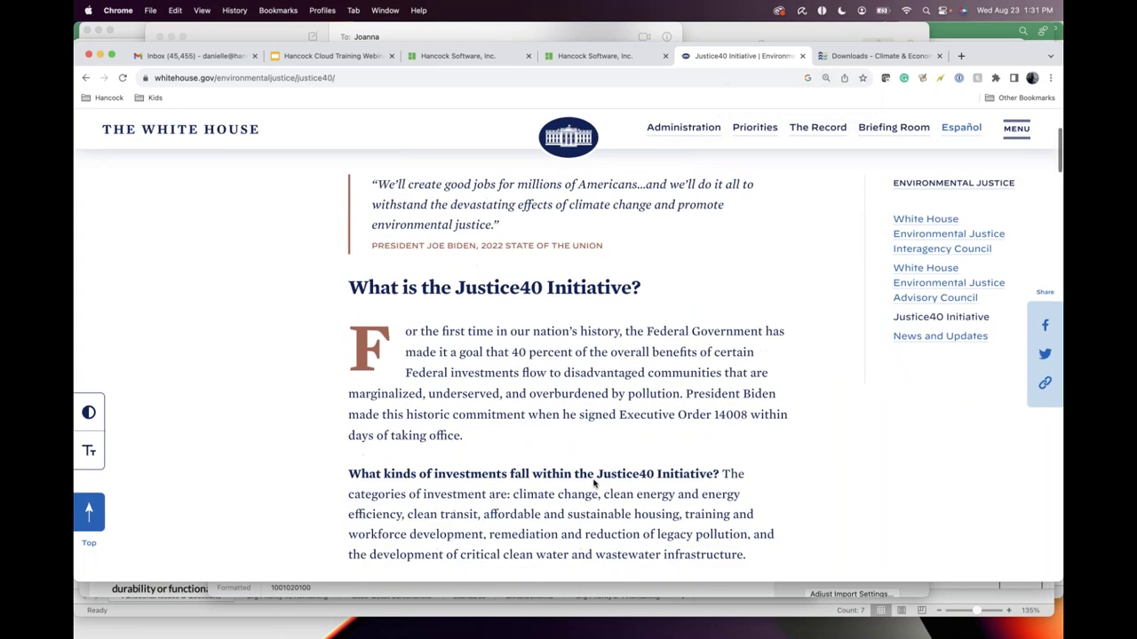
{"action": "scroll", "coordinate": [595, 485], "scroll_direction": "down", "scroll_amount": 1}
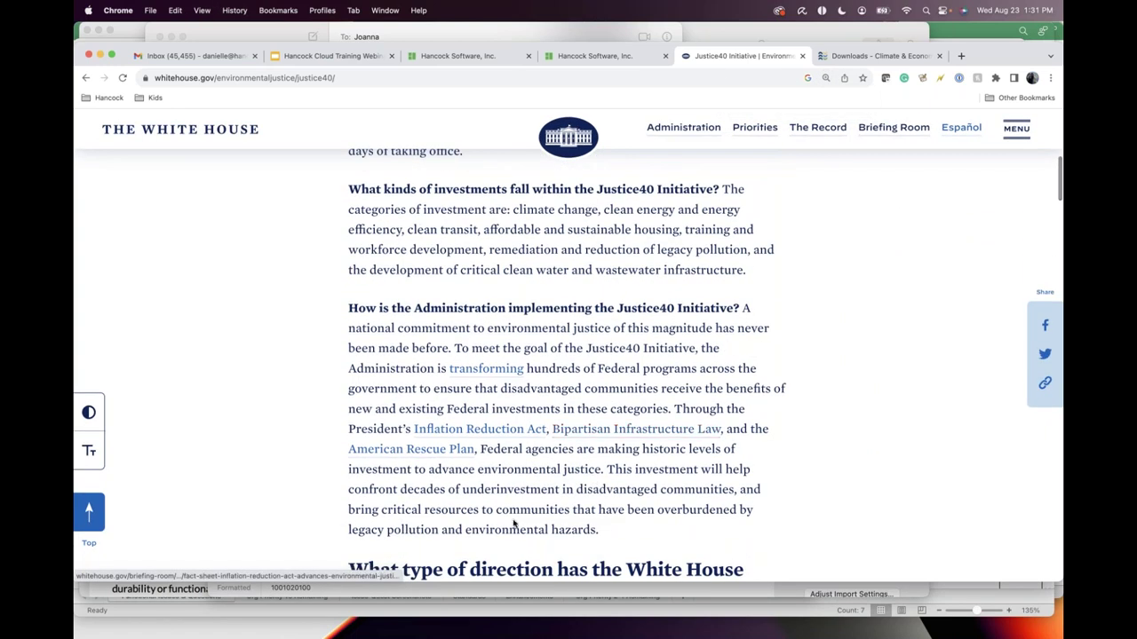
{"action": "scroll", "coordinate": [515, 524], "scroll_direction": "down", "scroll_amount": 1}
{"action": "left_click_drag", "start_coordinate": [478, 404], "coordinate": [406, 389]}
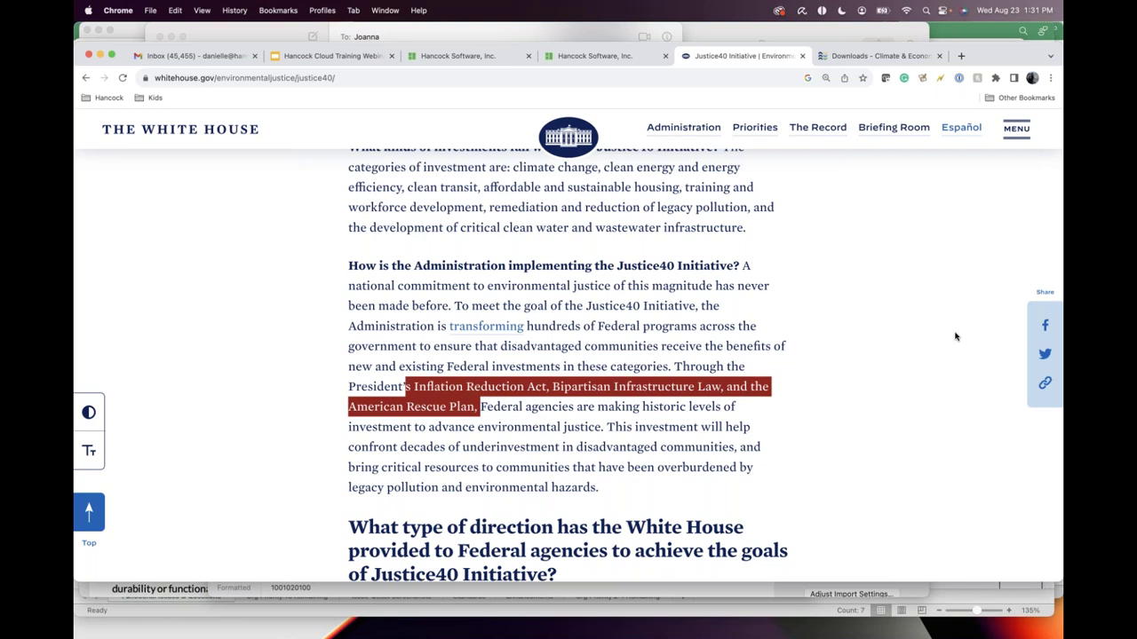
{"action": "left_click", "coordinate": [722, 294]}
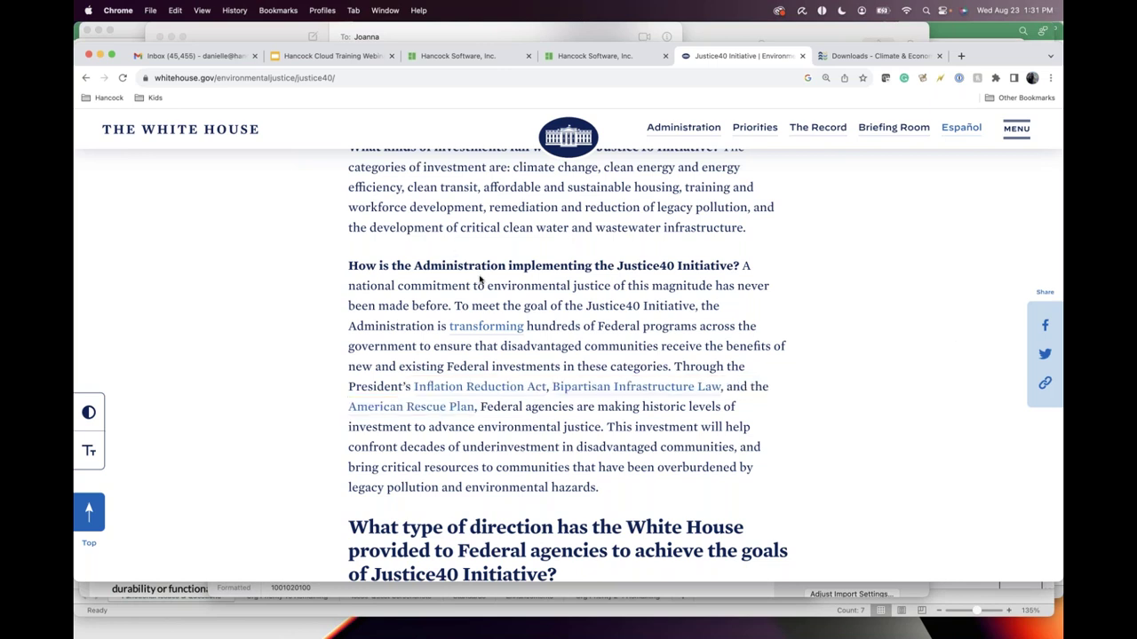
{"action": "left_click_drag", "start_coordinate": [504, 288], "coordinate": [605, 298]}
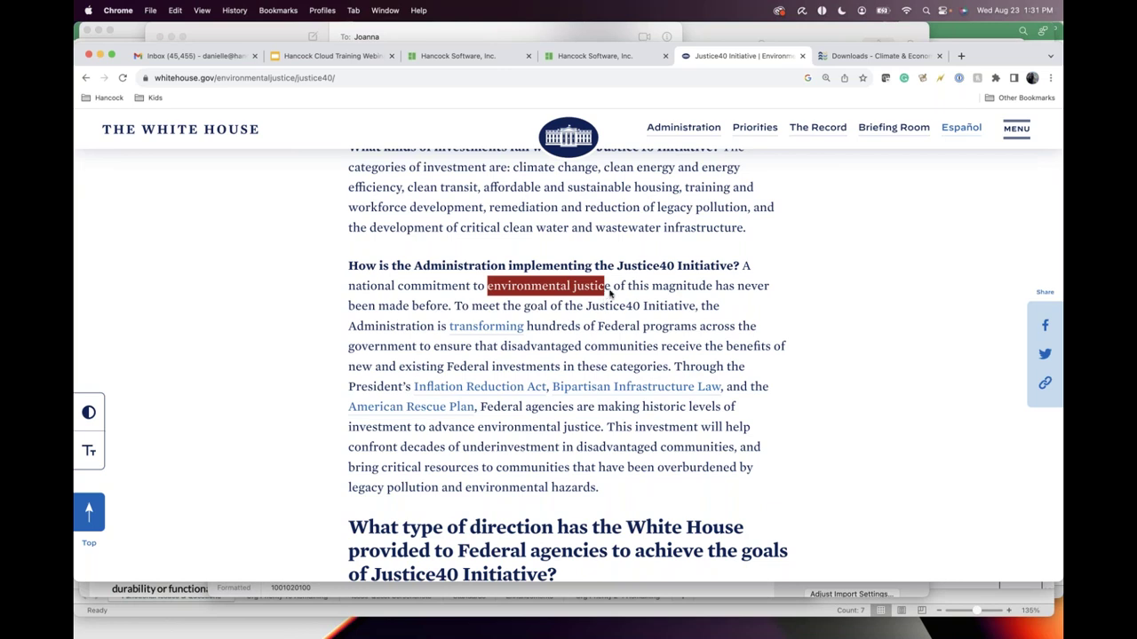
{"action": "left_click_drag", "start_coordinate": [611, 293], "coordinate": [487, 284]}
{"action": "left_click_drag", "start_coordinate": [478, 411], "coordinate": [411, 394]}
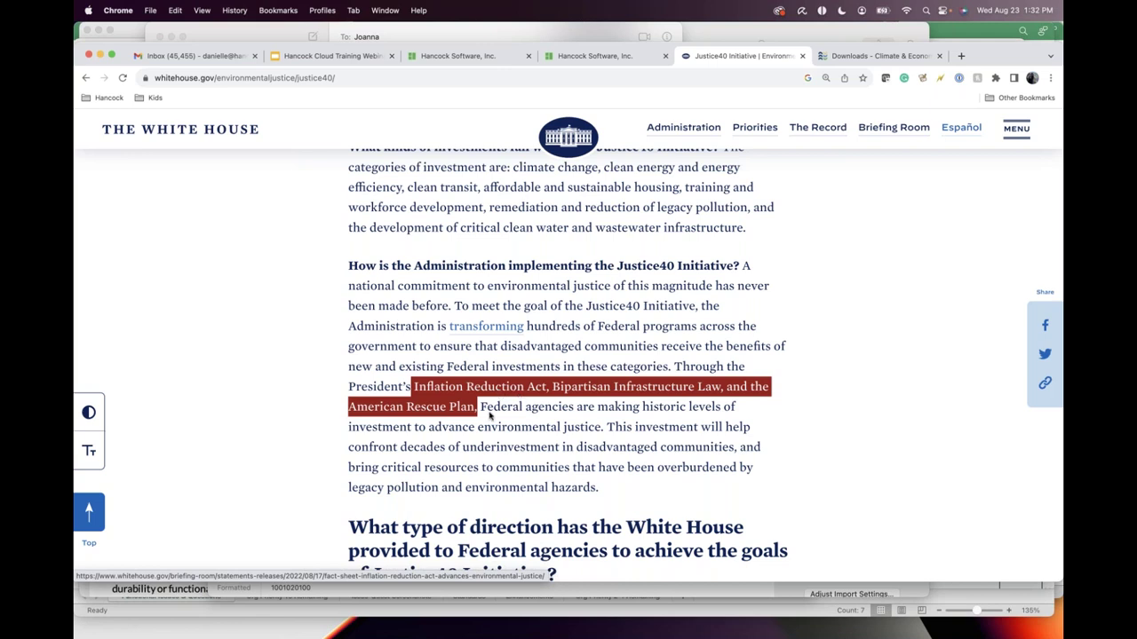
Visit the American Rescue Plan link, return, then go to the screening tool's Downloads page
{"action": "left_click", "coordinate": [447, 413]}
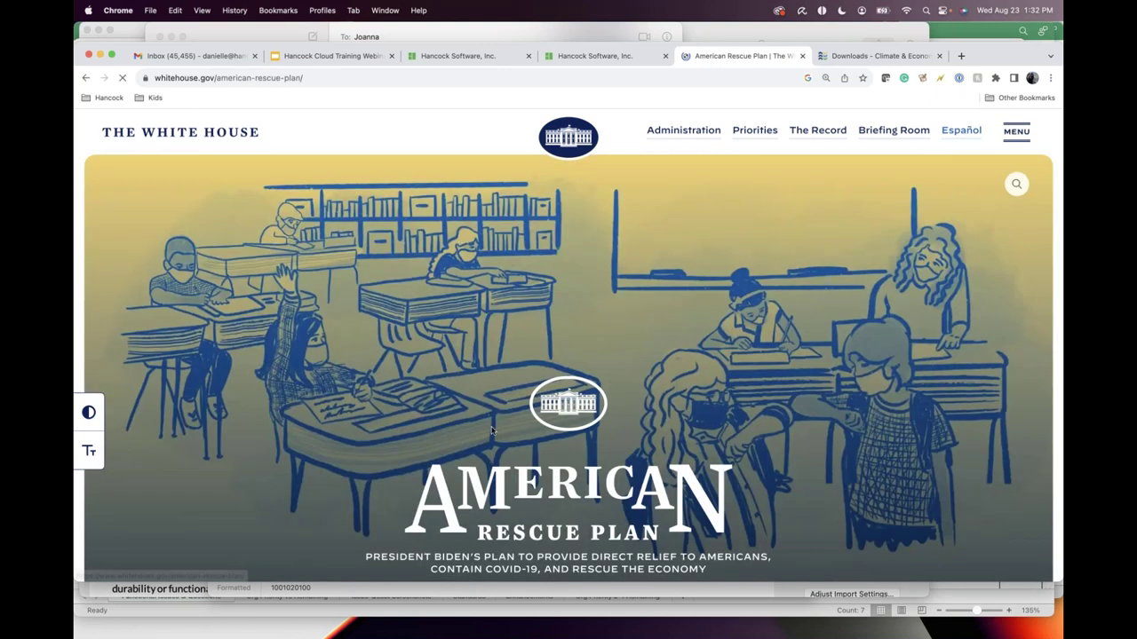
{"action": "left_click", "coordinate": [86, 78]}
{"action": "scroll", "coordinate": [483, 365], "scroll_direction": "down", "scroll_amount": 5}
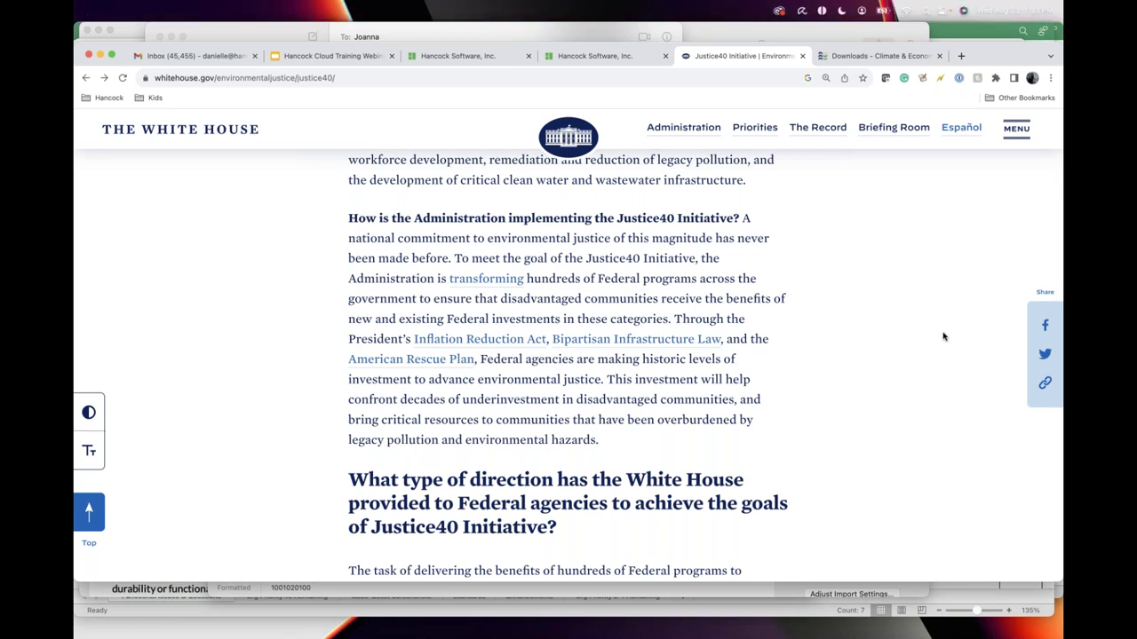
{"action": "left_click", "coordinate": [836, 56]}
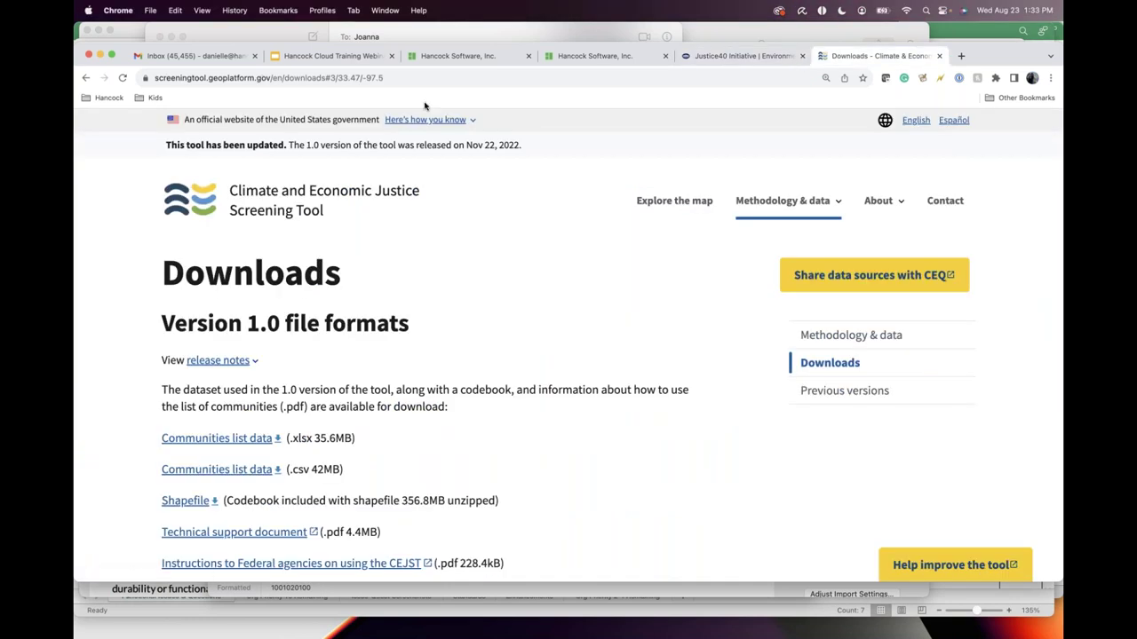
{"action": "left_click", "coordinate": [85, 78]}
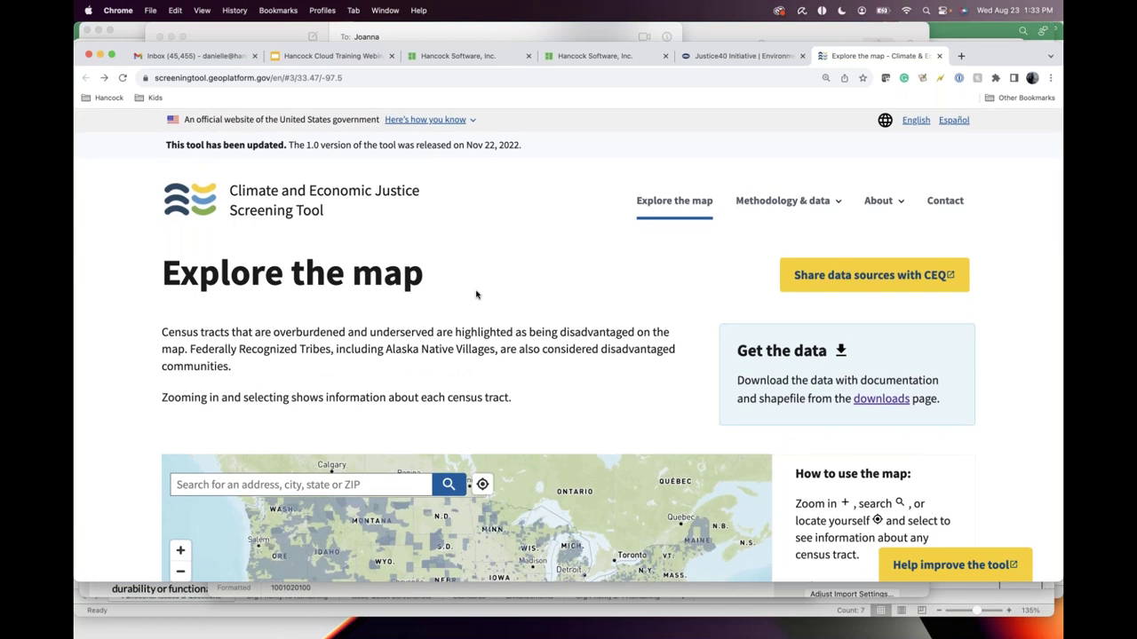
{"action": "left_click", "coordinate": [254, 78]}
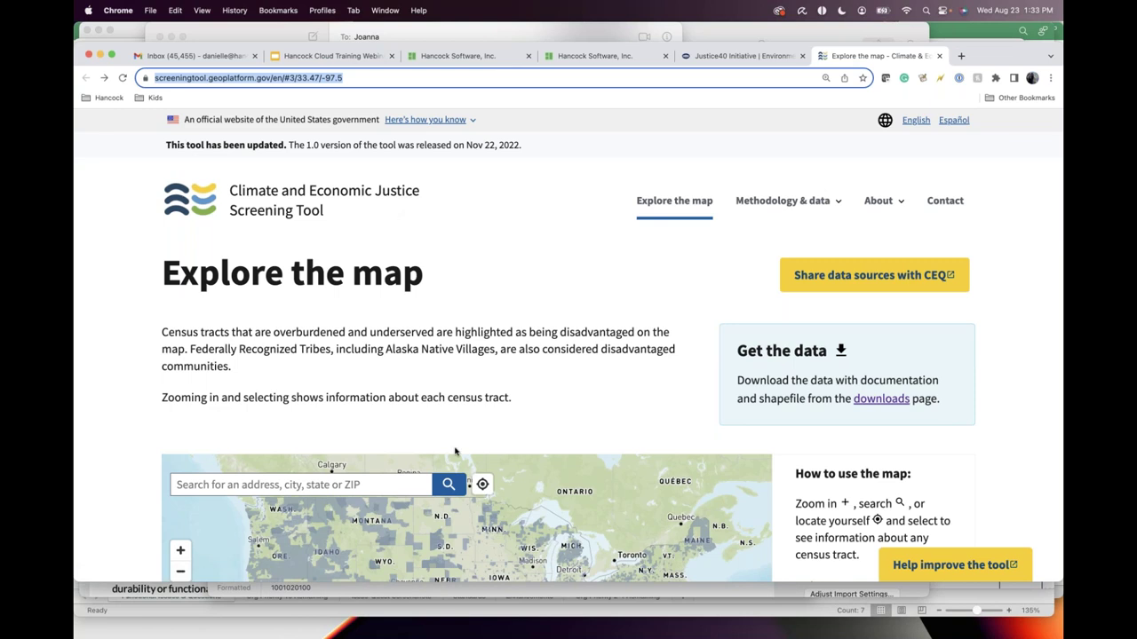
{"action": "scroll", "coordinate": [336, 344], "scroll_direction": "down", "scroll_amount": 5}
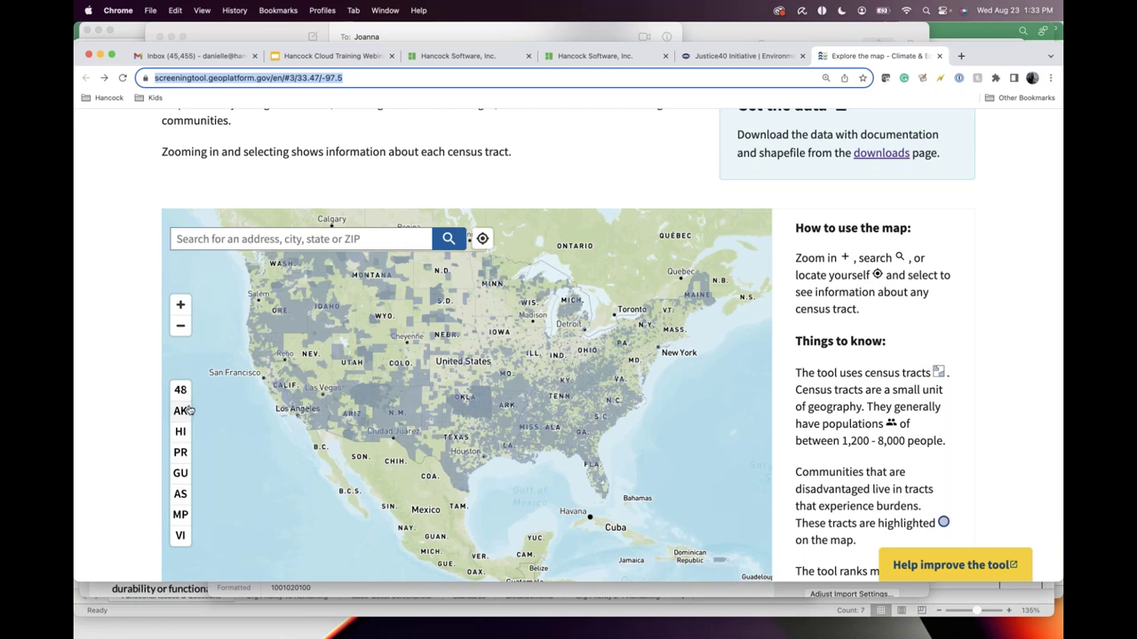
{"action": "left_click", "coordinate": [177, 239]}
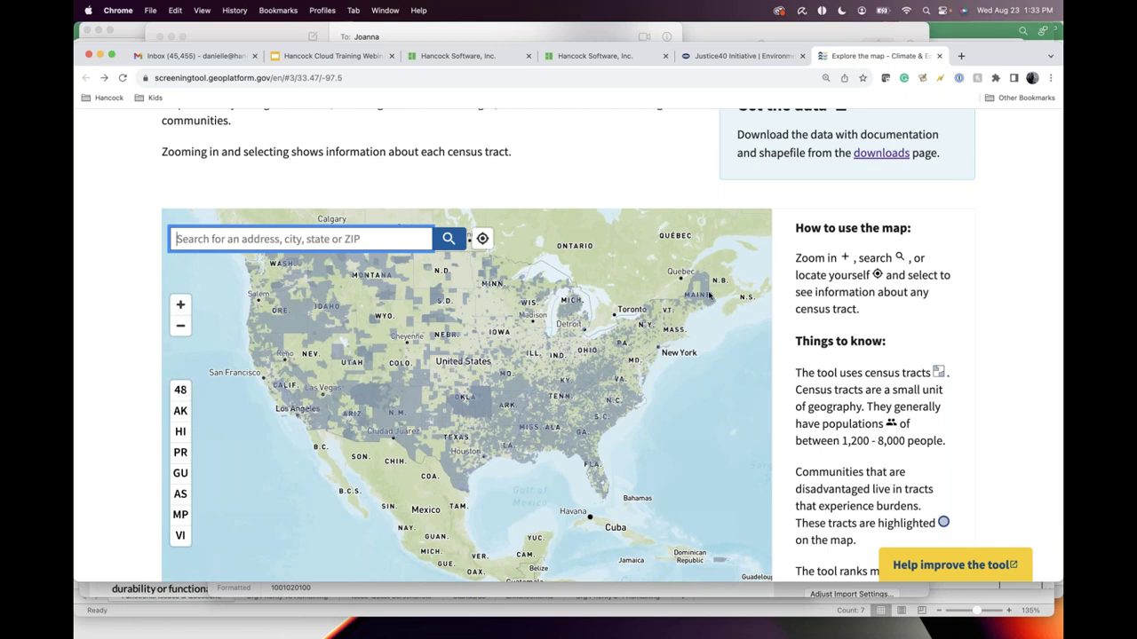
{"action": "left_click", "coordinate": [891, 157]}
{"action": "scroll", "coordinate": [891, 157], "scroll_direction": "down", "scroll_amount": 2}
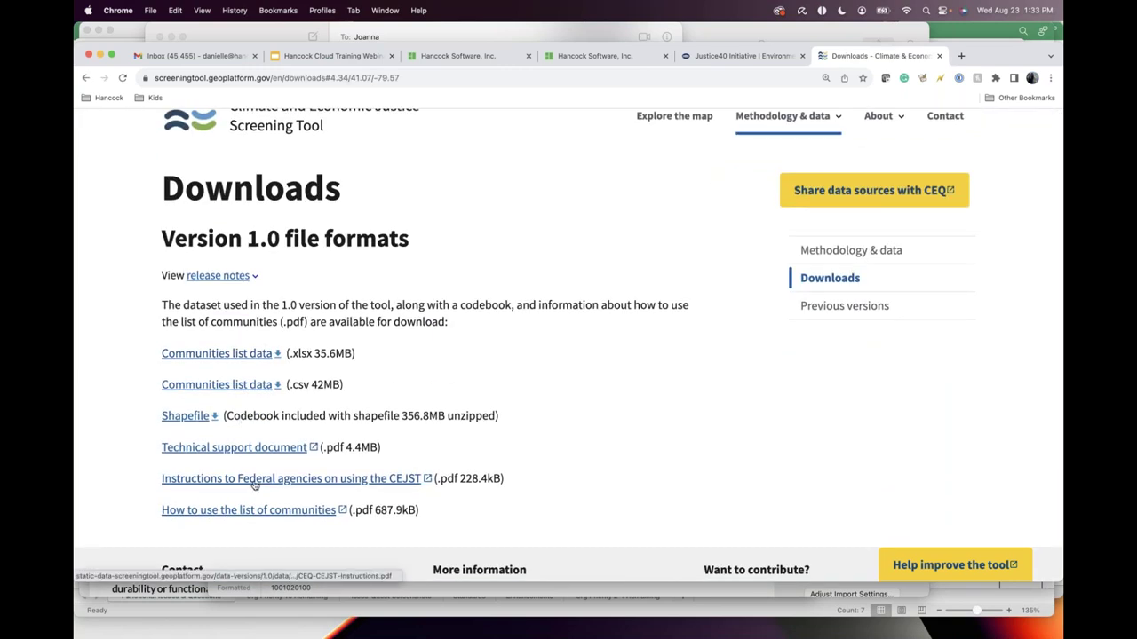
{"action": "mouse_move", "coordinate": [569, 622]}
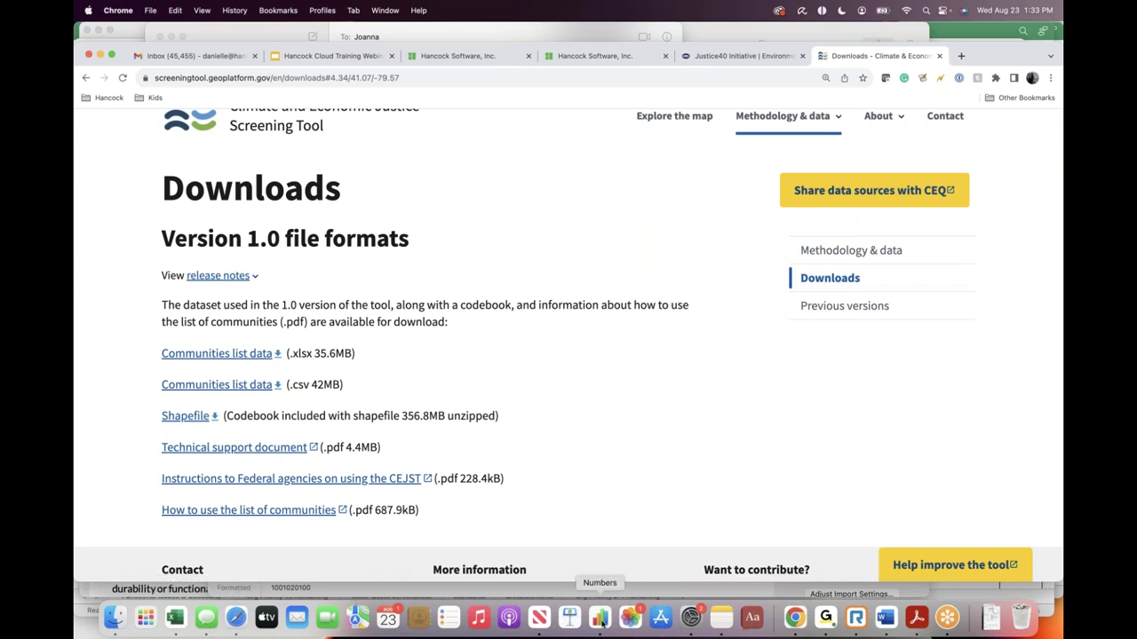
{"action": "left_click", "coordinate": [601, 621]}
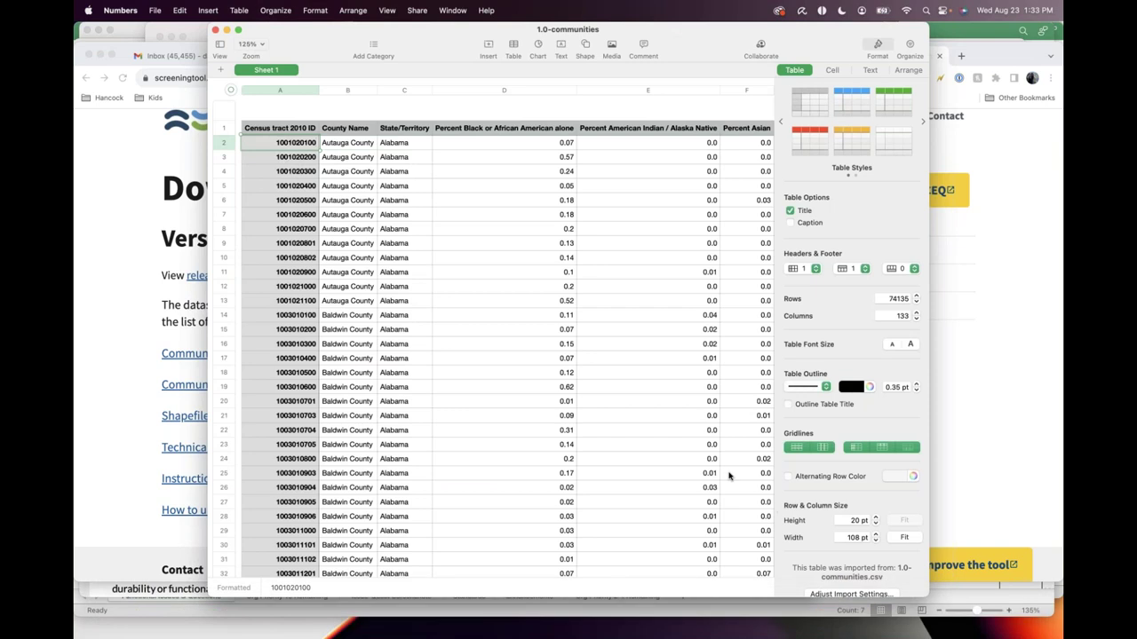
Browse the 1.0-communities table to the Worcester County, Massachusetts tracts and hide the Format sidebar
{"action": "scroll", "coordinate": [586, 318], "scroll_direction": "down", "scroll_amount": 15}
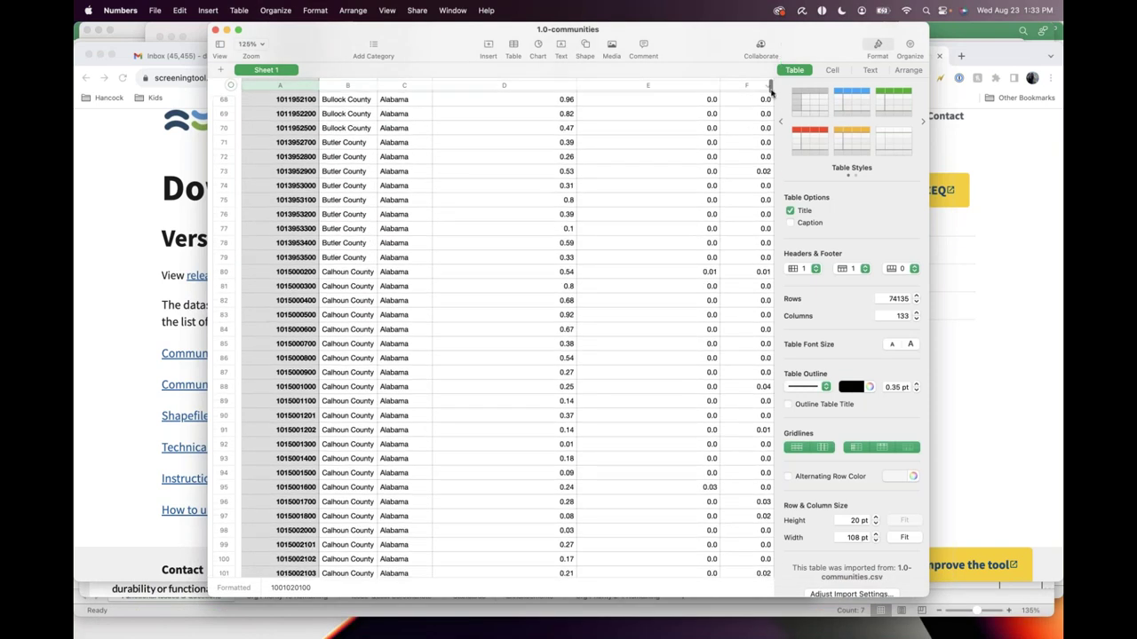
{"action": "left_click_drag", "start_coordinate": [771, 89], "coordinate": [757, 302]}
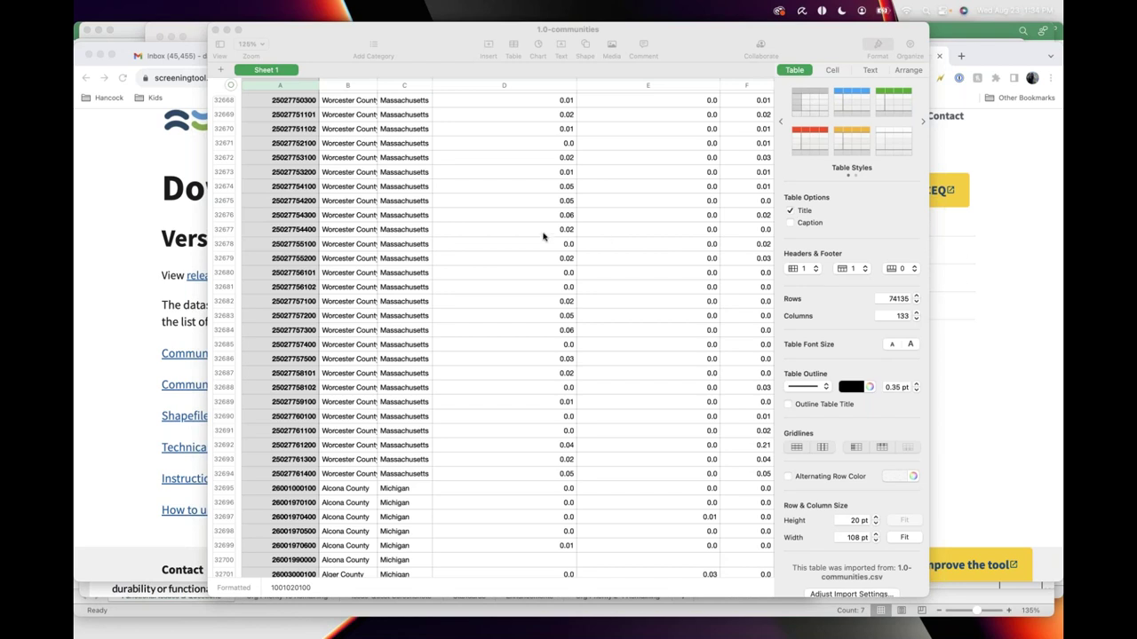
{"action": "scroll", "coordinate": [389, 368], "scroll_direction": "up", "scroll_amount": 8}
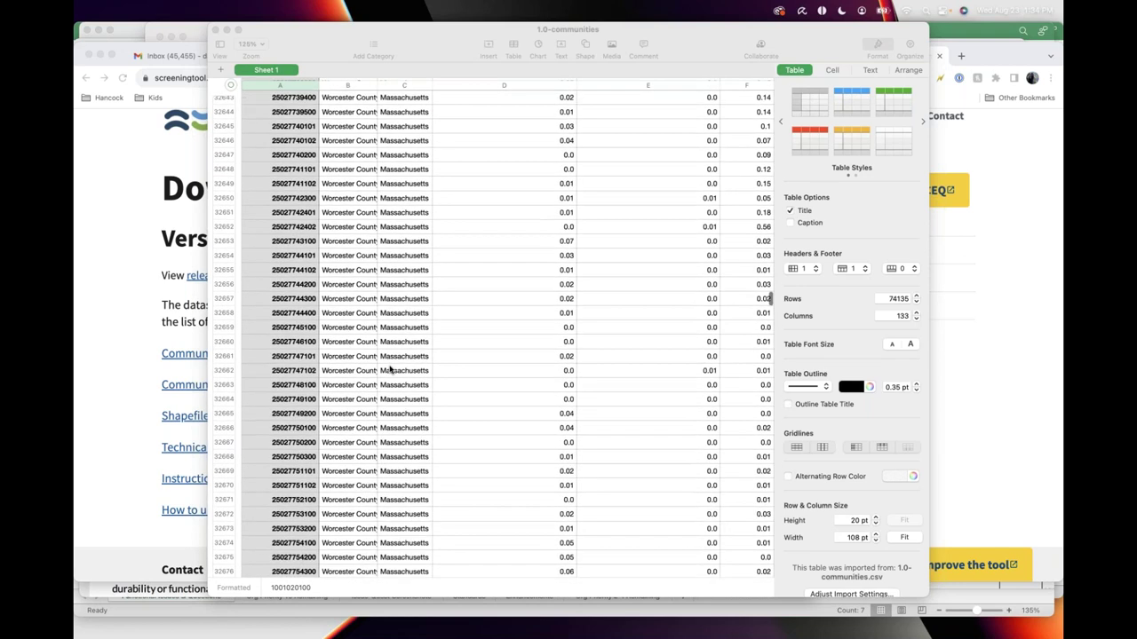
{"action": "key", "text": "XF86AudioRaiseVolume"}
{"action": "left_click", "coordinate": [875, 47]}
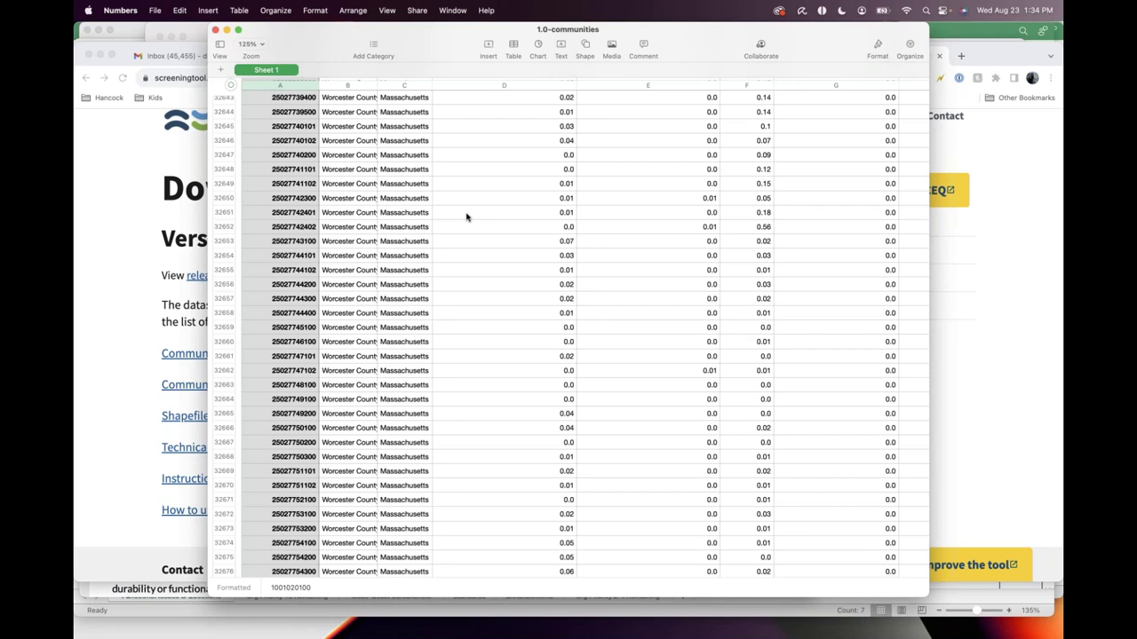
{"action": "scroll", "coordinate": [358, 340], "scroll_direction": "up", "scroll_amount": 10}
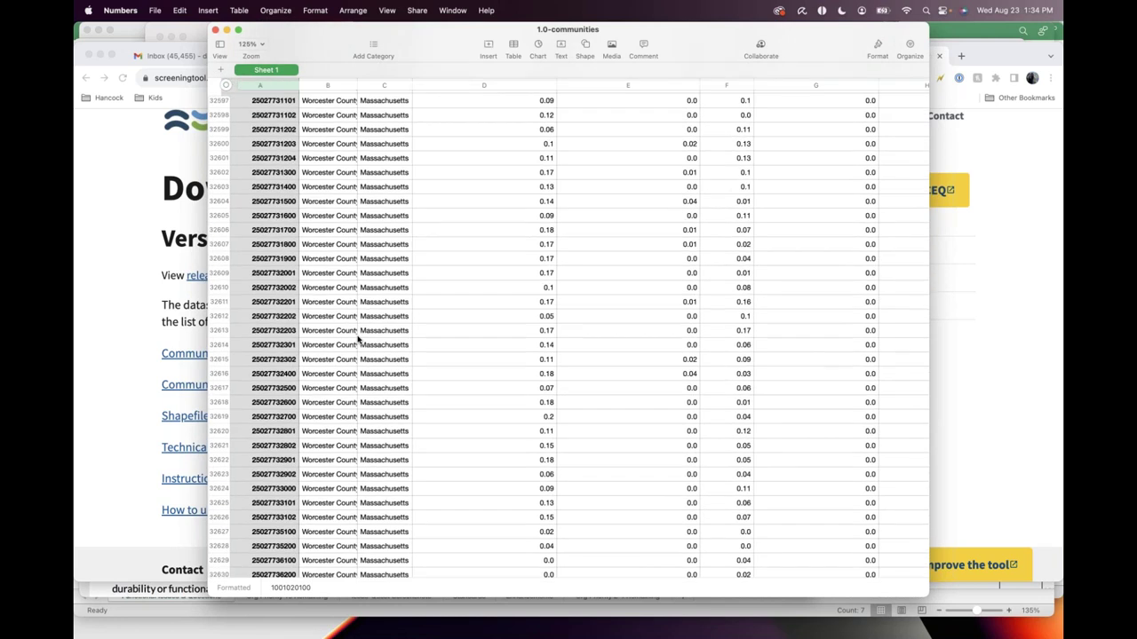
Bring the Downloads page forward and scroll it to the top, then return to the spreadsheet
{"action": "left_click", "coordinate": [128, 229]}
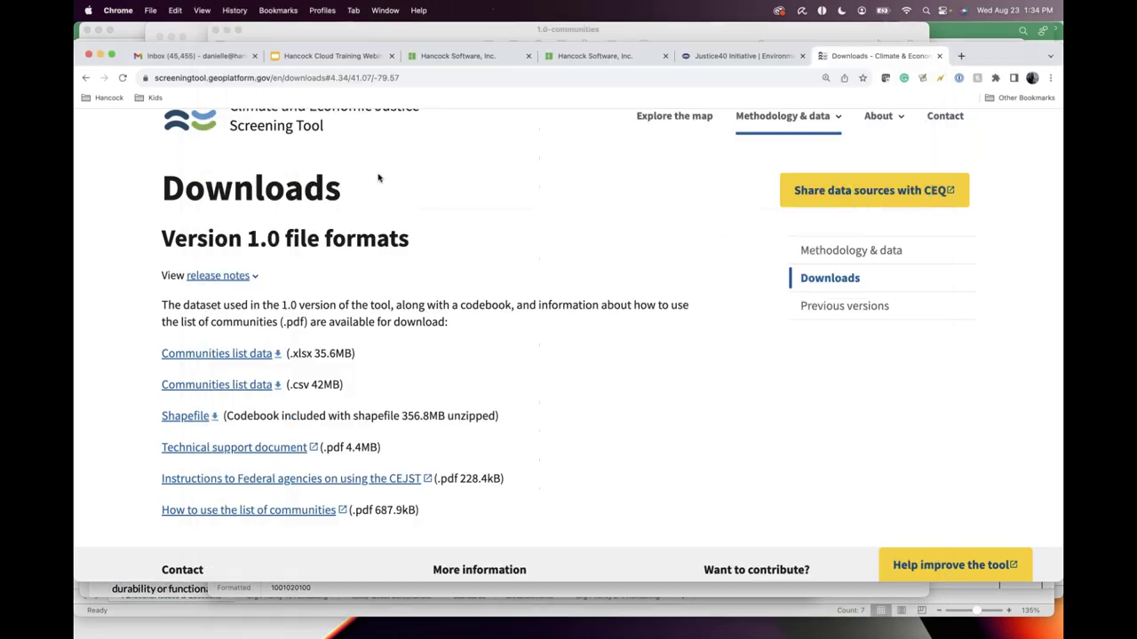
{"action": "scroll", "coordinate": [320, 325], "scroll_direction": "up", "scroll_amount": 3}
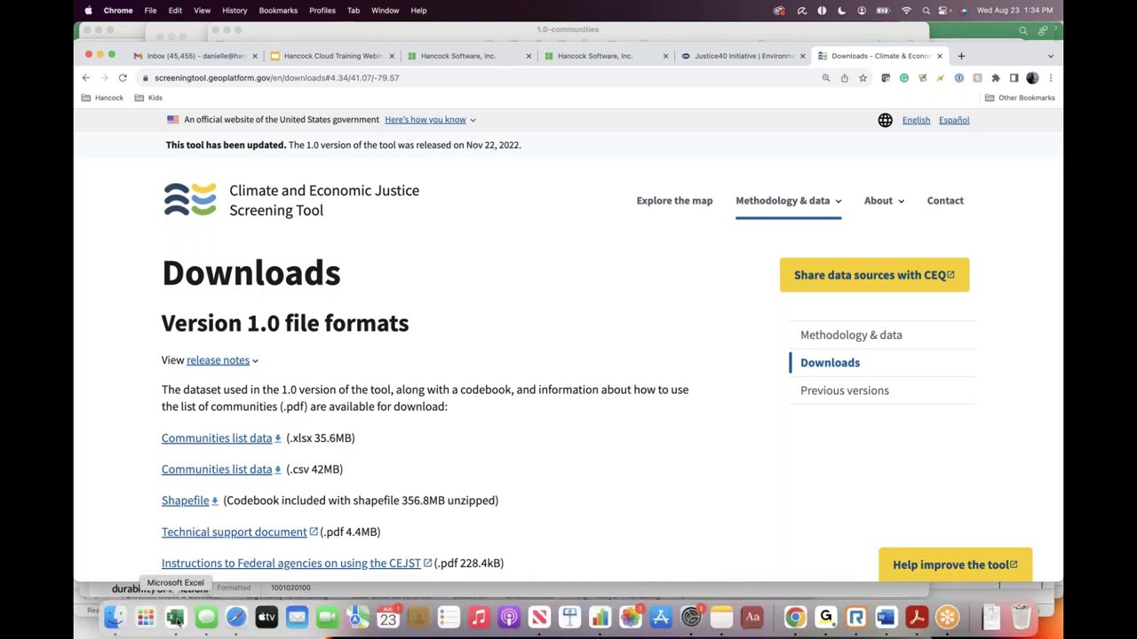
{"action": "left_click", "coordinate": [599, 618]}
Scroll up to the Cumberland and Franklin County, Maine rows and shift the window slightly left
{"action": "scroll", "coordinate": [320, 253], "scroll_direction": "up", "scroll_amount": 3}
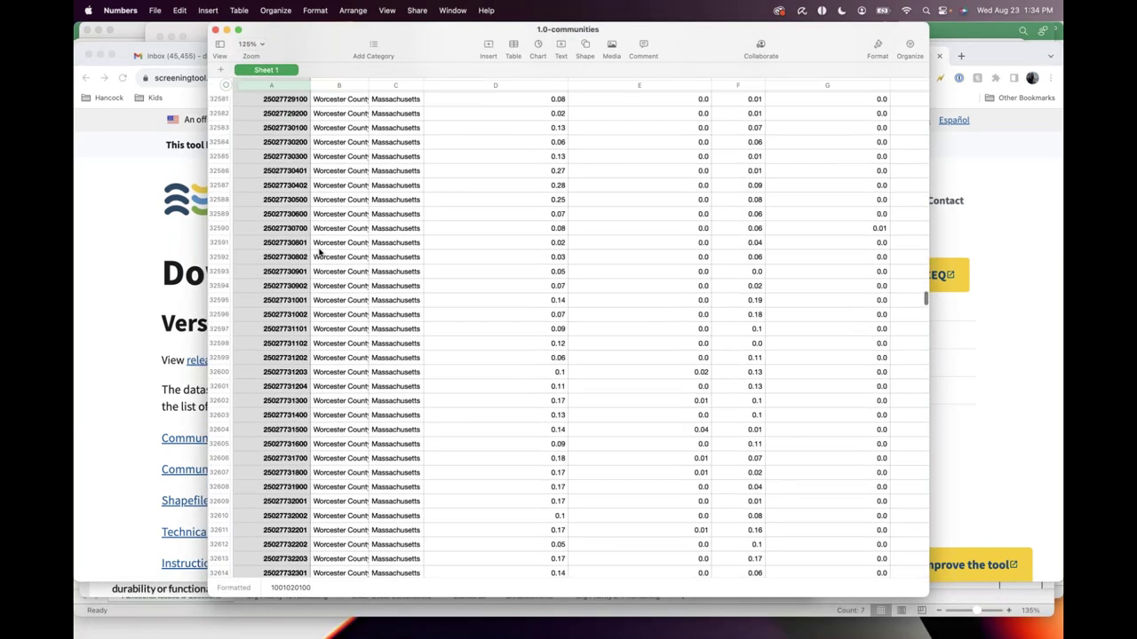
{"action": "scroll", "coordinate": [320, 253], "scroll_direction": "up", "scroll_amount": 20}
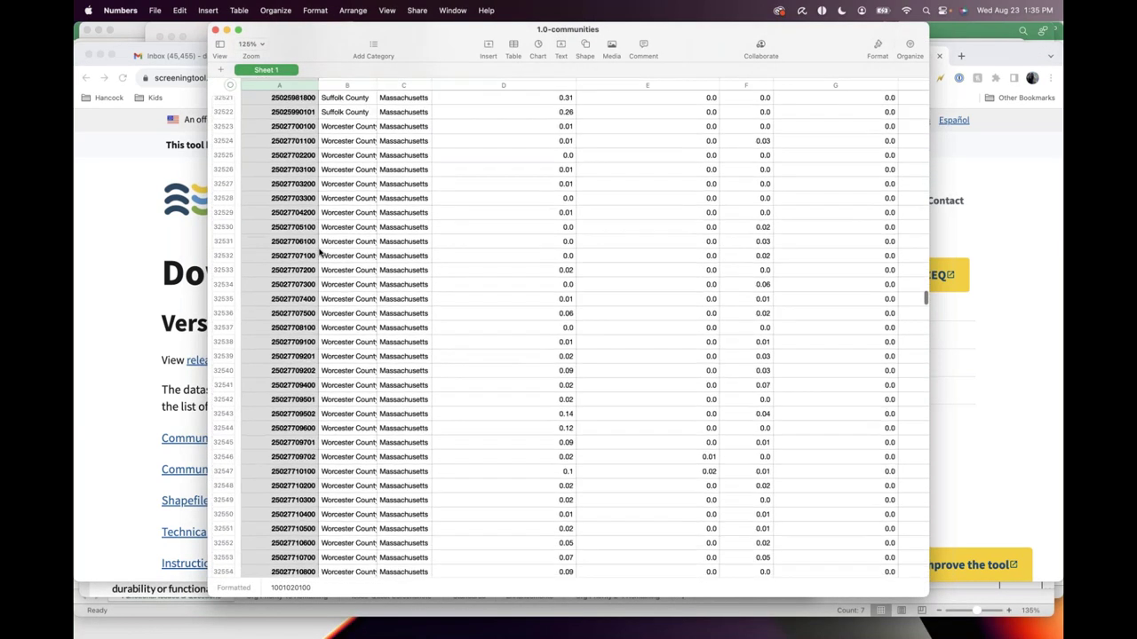
{"action": "scroll", "coordinate": [321, 254], "scroll_direction": "up", "scroll_amount": 10}
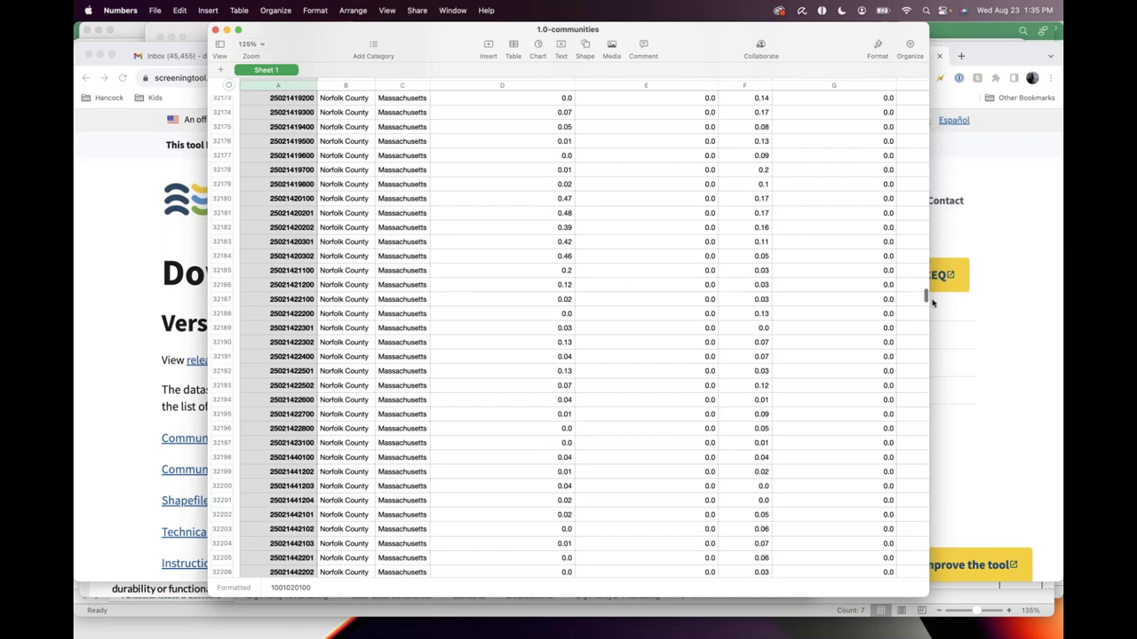
{"action": "left_click_drag", "start_coordinate": [925, 299], "coordinate": [926, 280]}
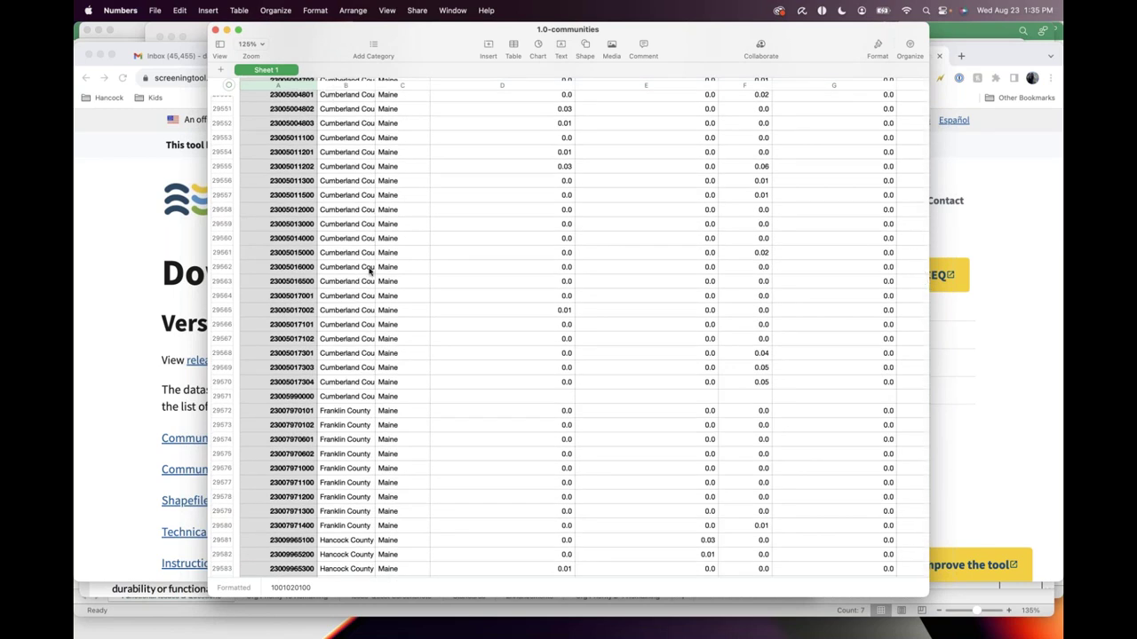
{"action": "scroll", "coordinate": [370, 271], "scroll_direction": "up", "scroll_amount": 3}
{"action": "scroll", "coordinate": [371, 271], "scroll_direction": "up", "scroll_amount": 5}
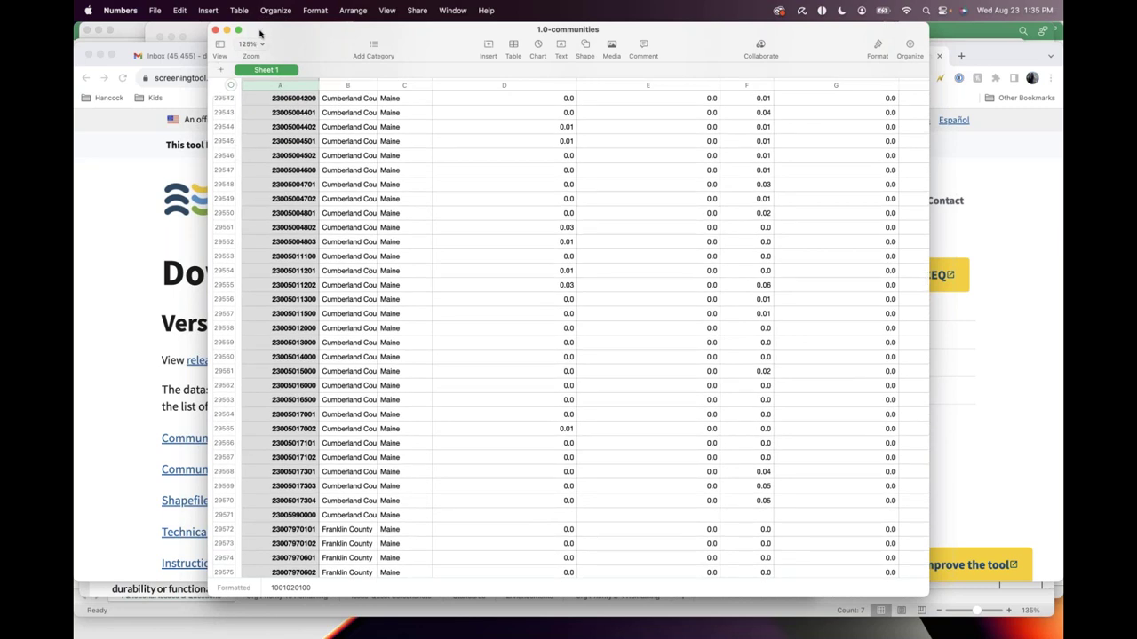
{"action": "left_click_drag", "start_coordinate": [262, 35], "coordinate": [229, 35]}
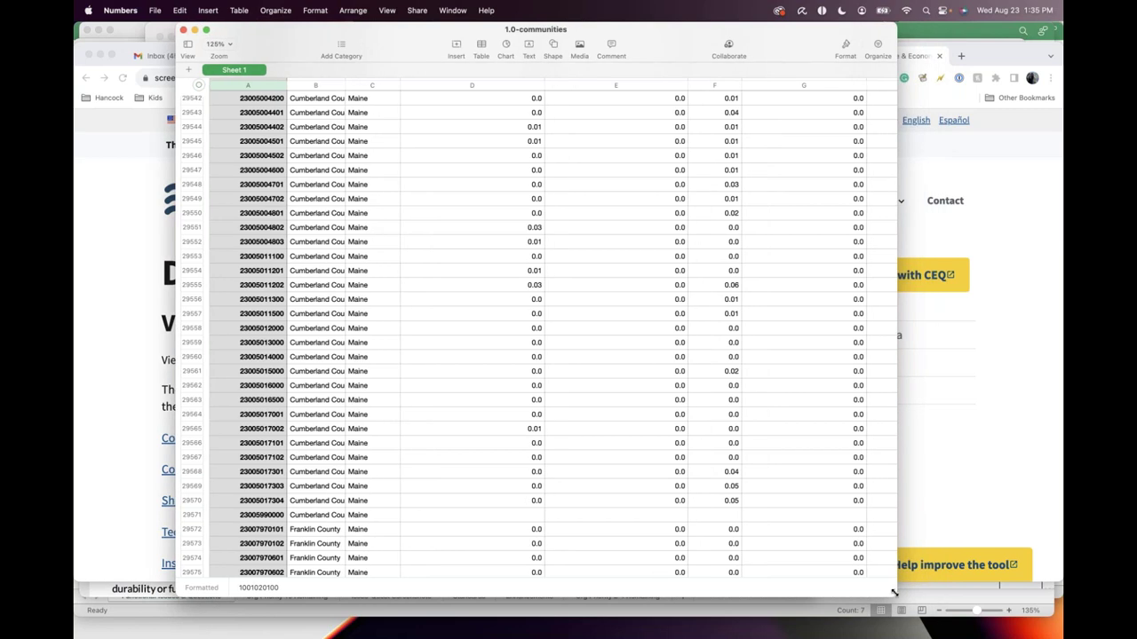
{"action": "left_click_drag", "start_coordinate": [895, 593], "coordinate": [1034, 621]}
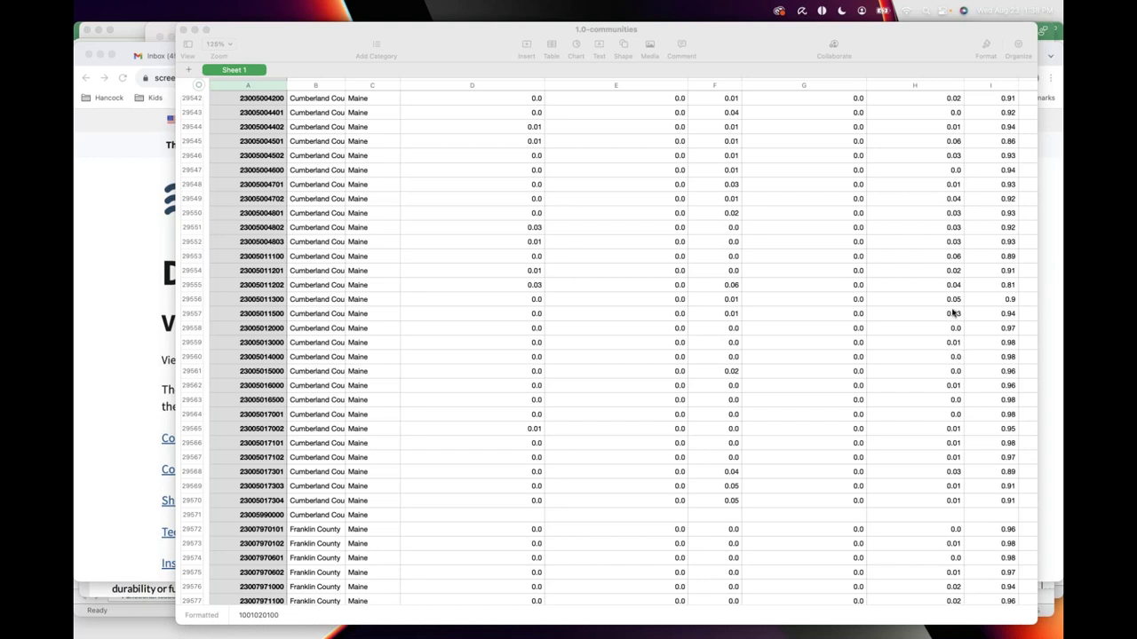
Adjust the sound volume and bring the 1.0-communities spreadsheet back to the front
{"action": "key", "text": "XF86AudioRaiseVolume"}
{"action": "left_click", "coordinate": [266, 285]}
{"action": "scroll", "coordinate": [263, 270], "scroll_direction": "up", "scroll_amount": 2}
{"action": "scroll", "coordinate": [263, 271], "scroll_direction": "up", "scroll_amount": 1}
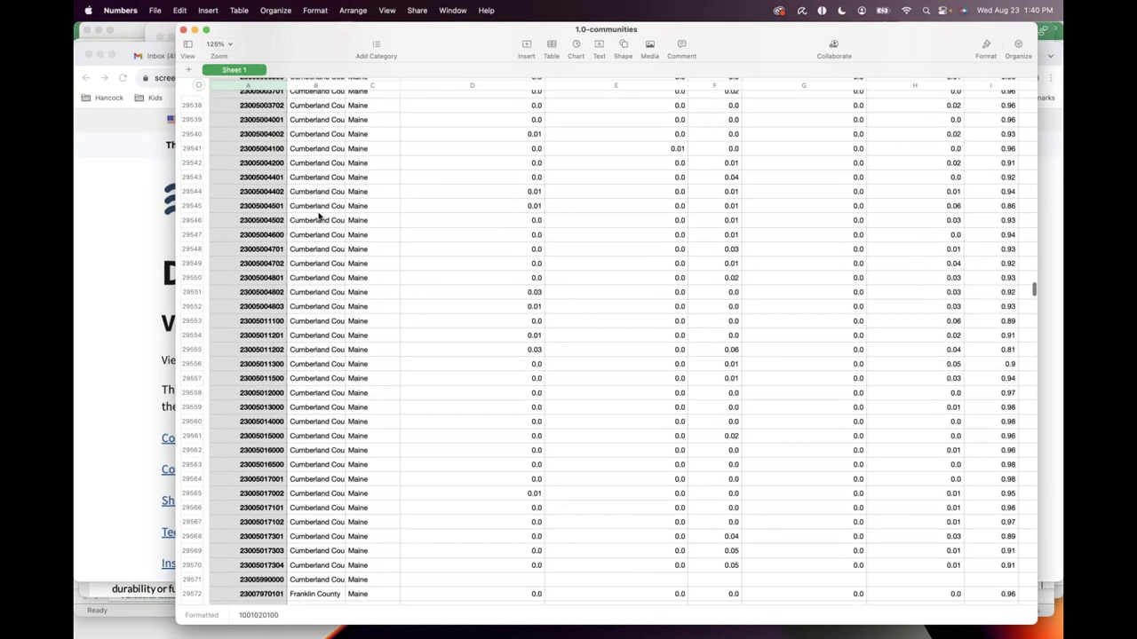
{"action": "left_click", "coordinate": [274, 206]}
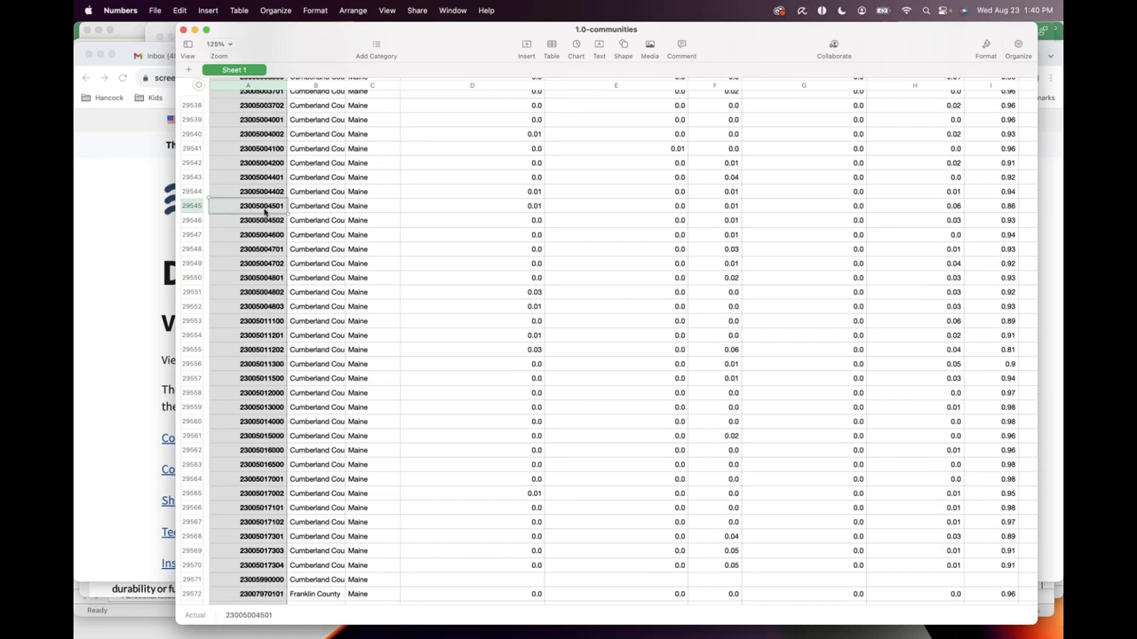
{"action": "scroll", "coordinate": [264, 211], "scroll_direction": "up", "scroll_amount": 2}
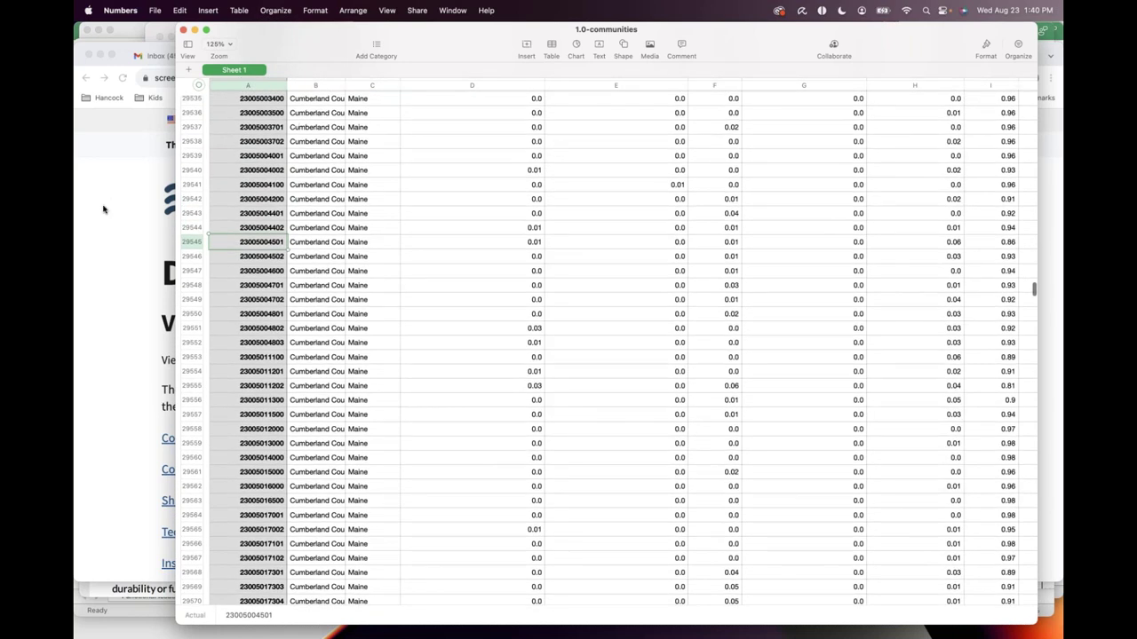
{"action": "left_click", "coordinate": [103, 209]}
{"action": "left_click", "coordinate": [572, 58]}
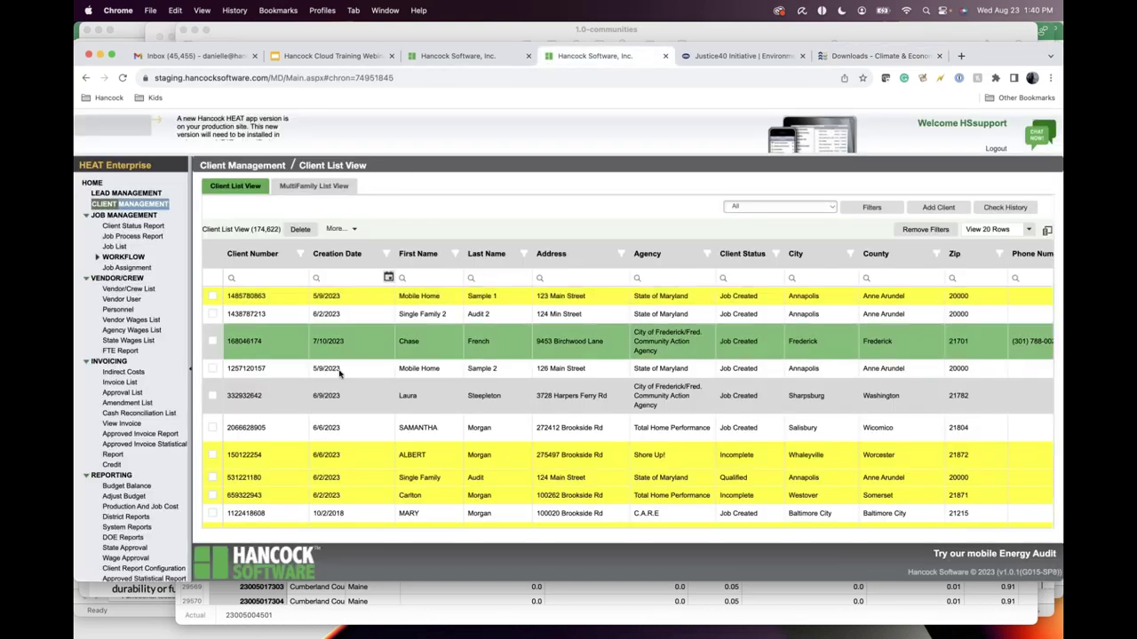
{"action": "scroll", "coordinate": [339, 373], "scroll_direction": "down", "scroll_amount": 1}
{"action": "scroll", "coordinate": [338, 369], "scroll_direction": "up", "scroll_amount": 1}
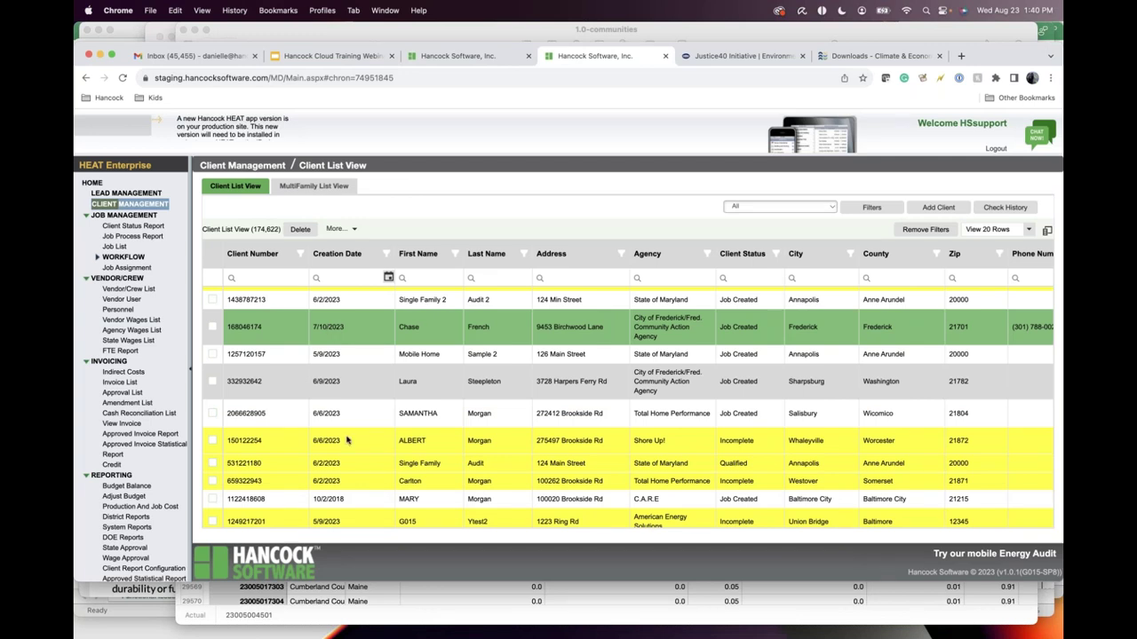
{"action": "scroll", "coordinate": [348, 441], "scroll_direction": "up", "scroll_amount": 1}
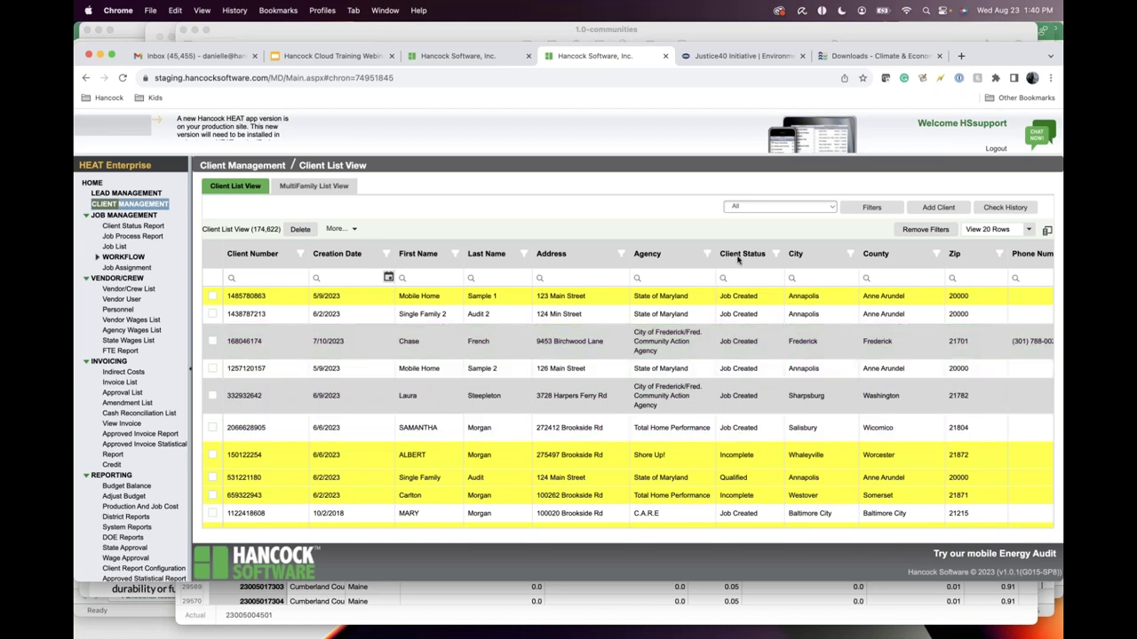
Open the Frederick client's edit form and review its Application and Contact sections
{"action": "double_click", "coordinate": [414, 344]}
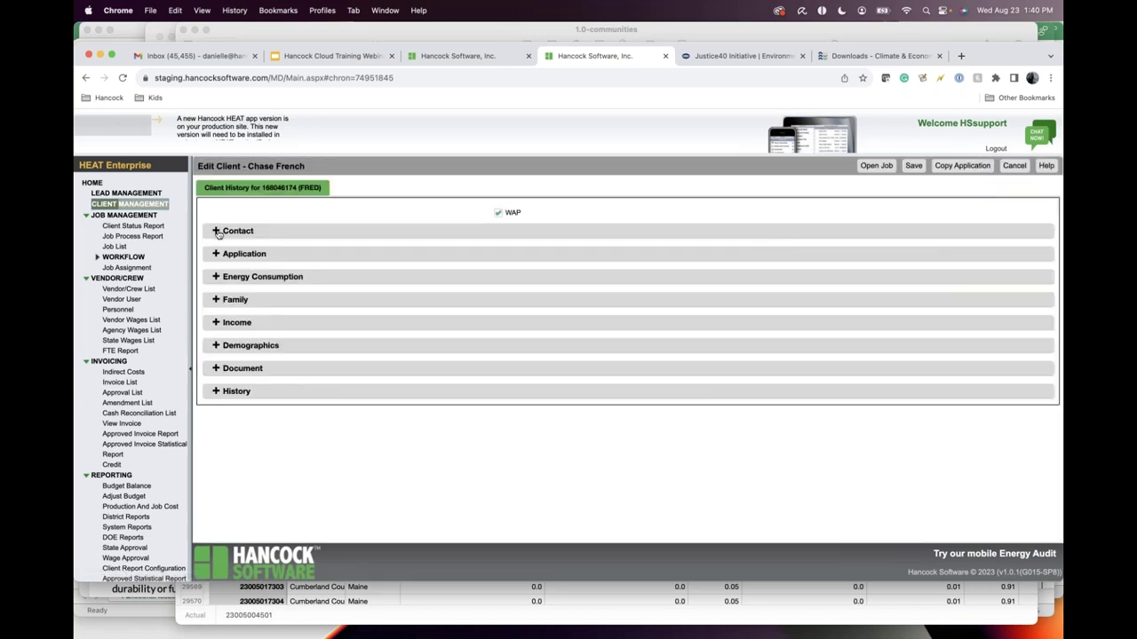
{"action": "left_click", "coordinate": [215, 256]}
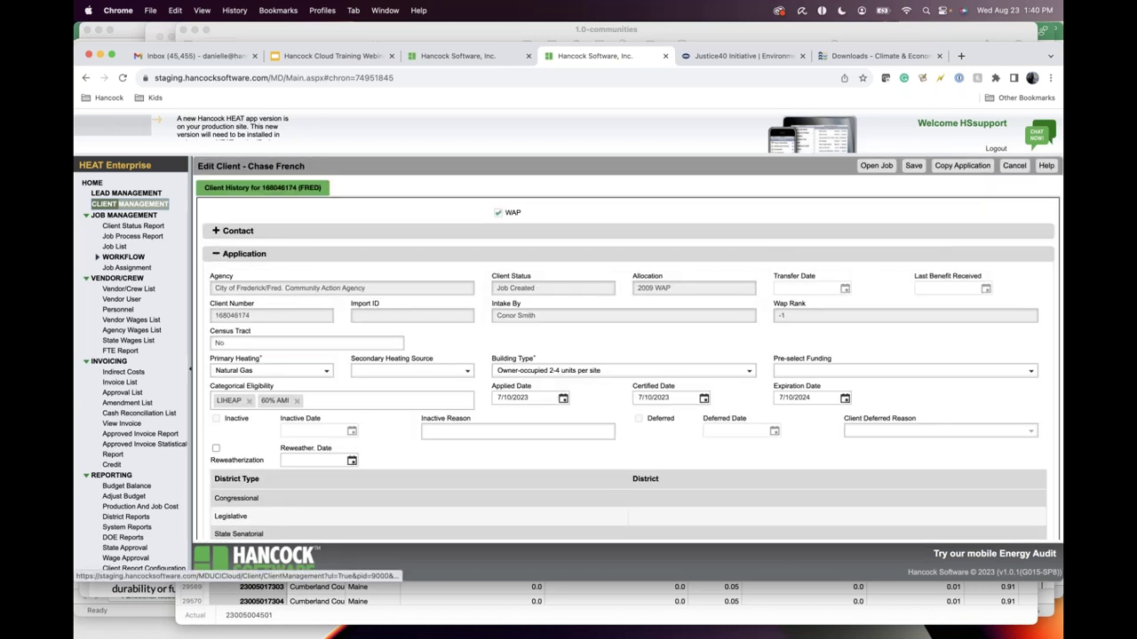
{"action": "scroll", "coordinate": [215, 260], "scroll_direction": "down", "scroll_amount": 2}
{"action": "scroll", "coordinate": [622, 355], "scroll_direction": "down", "scroll_amount": 2}
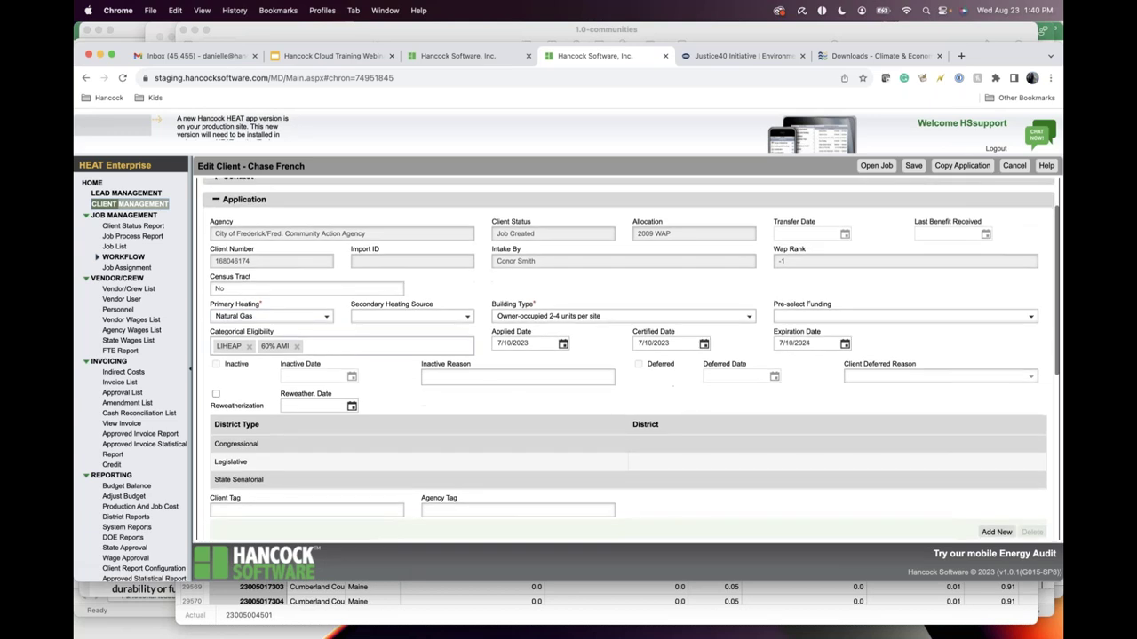
{"action": "scroll", "coordinate": [621, 355], "scroll_direction": "down", "scroll_amount": 5}
{"action": "scroll", "coordinate": [622, 355], "scroll_direction": "up", "scroll_amount": 10}
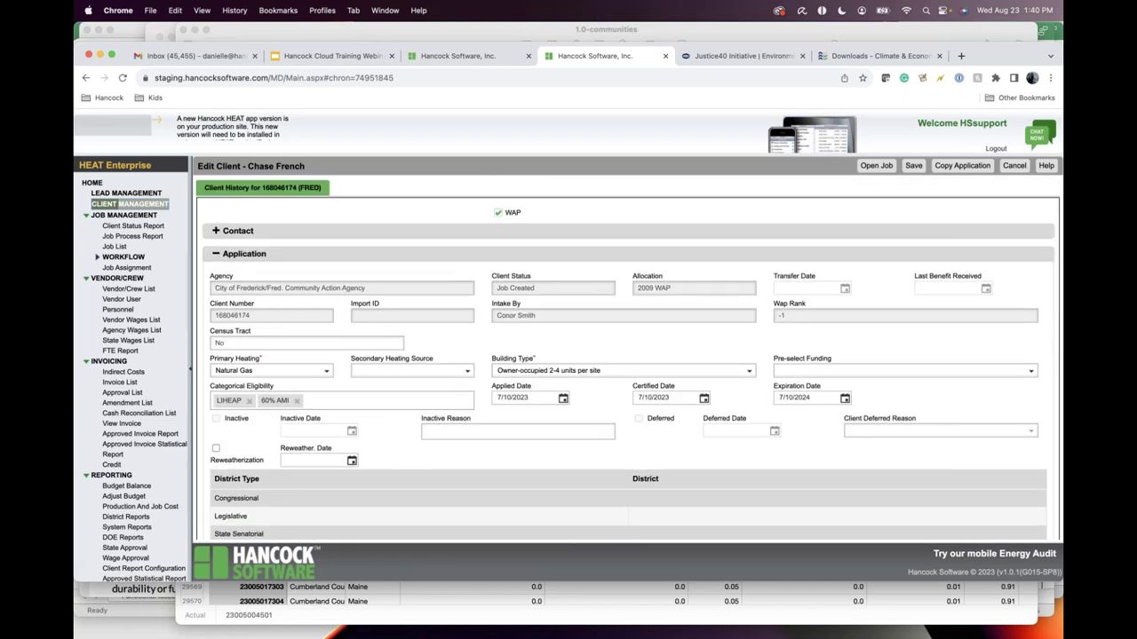
{"action": "scroll", "coordinate": [315, 338], "scroll_direction": "down", "scroll_amount": 10}
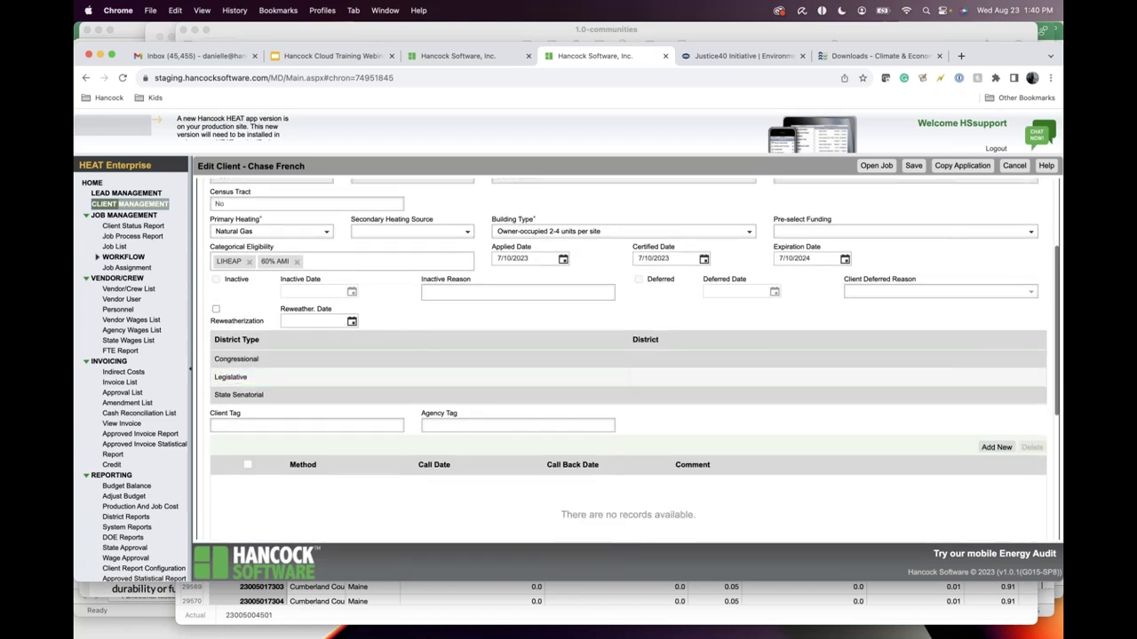
{"action": "scroll", "coordinate": [240, 416], "scroll_direction": "up", "scroll_amount": 10}
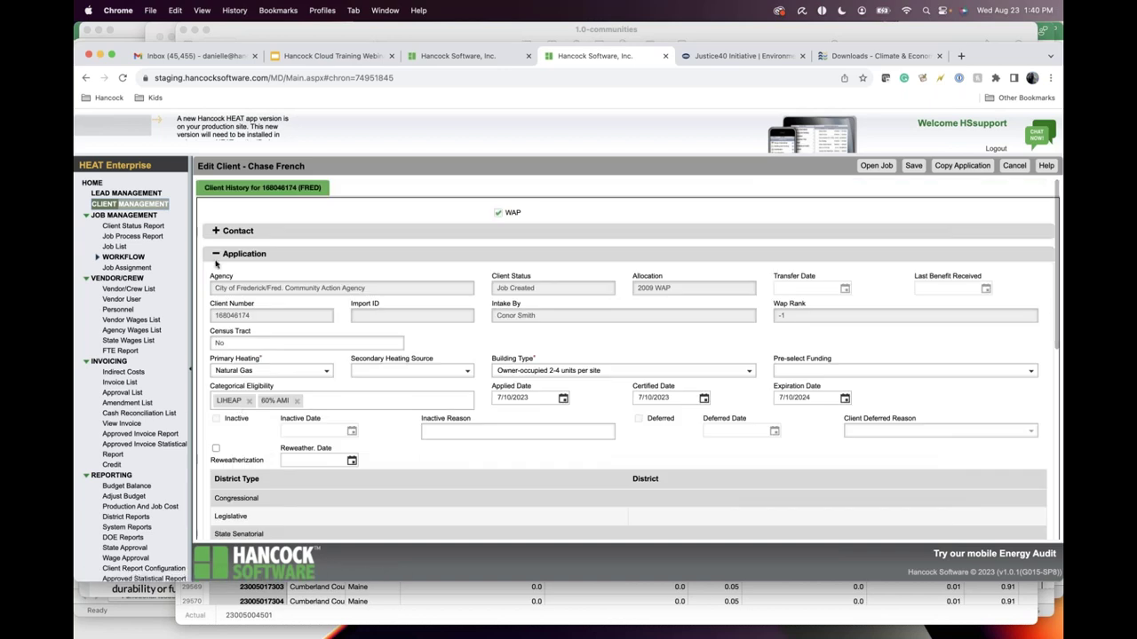
{"action": "left_click", "coordinate": [216, 254]}
{"action": "left_click", "coordinate": [216, 231]}
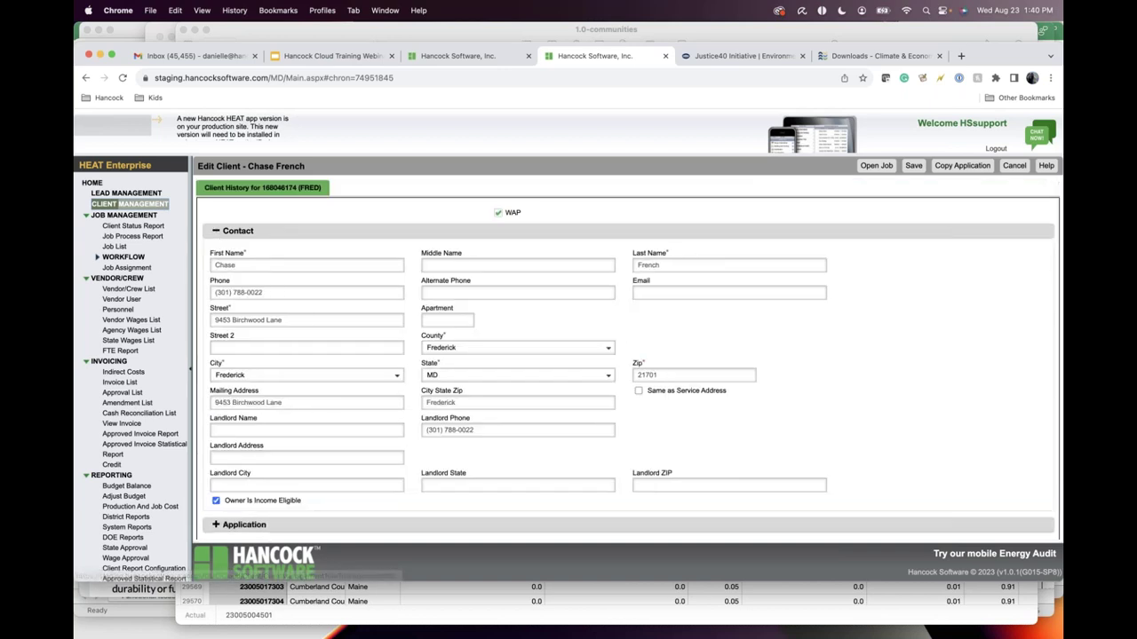
Search the form for 'justice', finding no match, and focus the Application section's Census Tract field
{"action": "key", "text": "super+f"}
{"action": "type", "text": "justice"}
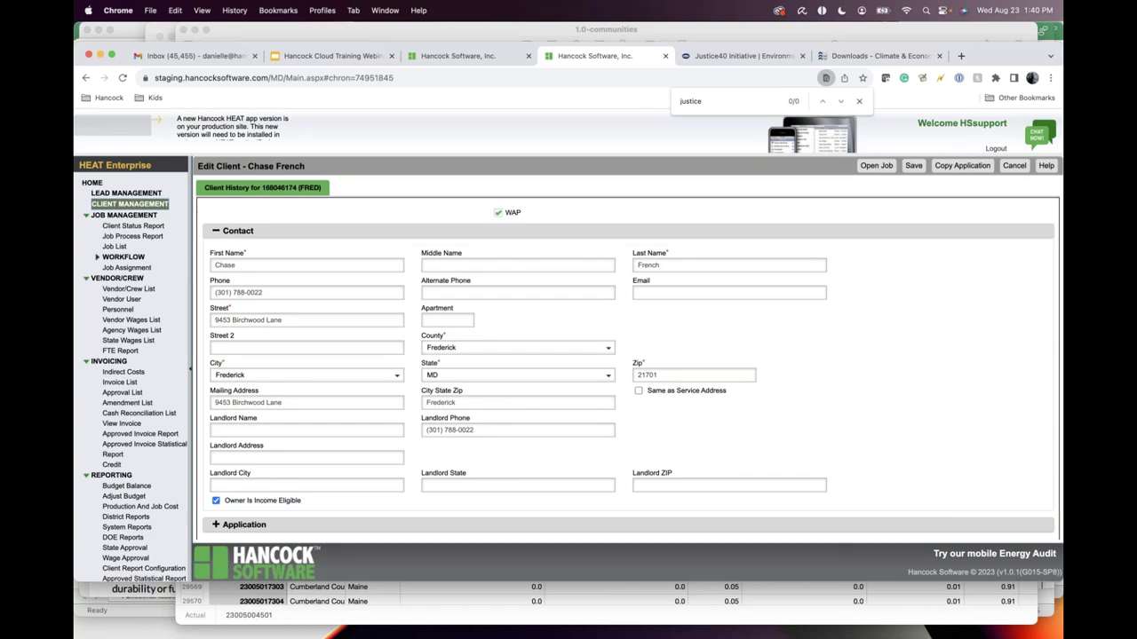
{"action": "key", "text": "BackSpace"}
{"action": "scroll", "coordinate": [622, 355], "scroll_direction": "down", "scroll_amount": 3}
{"action": "left_click", "coordinate": [244, 426]}
{"action": "scroll", "coordinate": [622, 356], "scroll_direction": "down", "scroll_amount": 4}
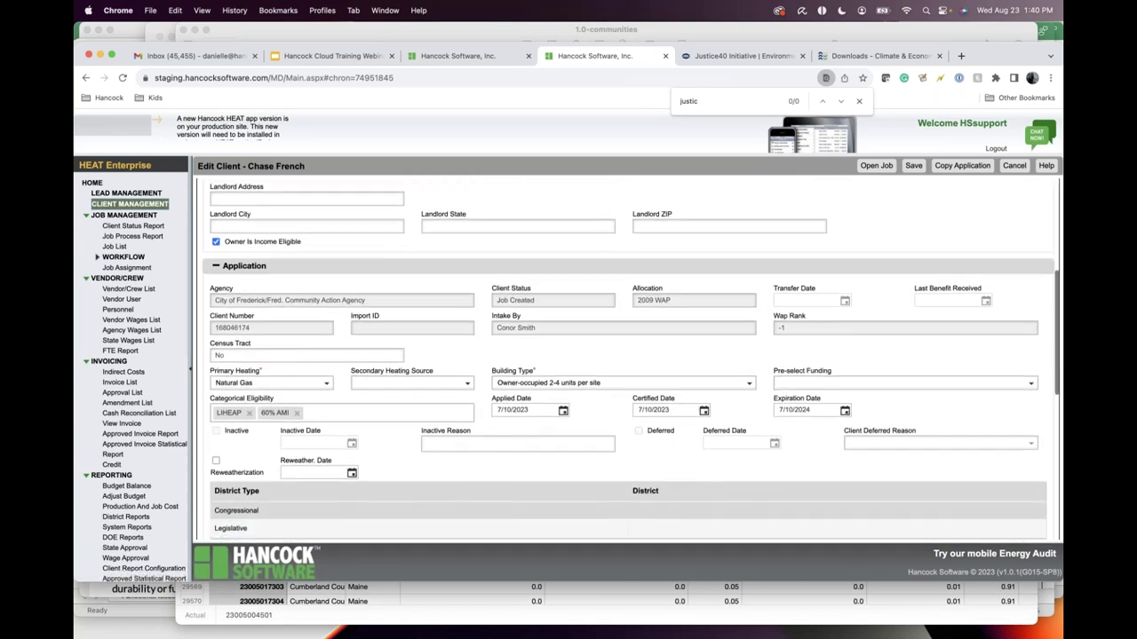
{"action": "left_click", "coordinate": [253, 354]}
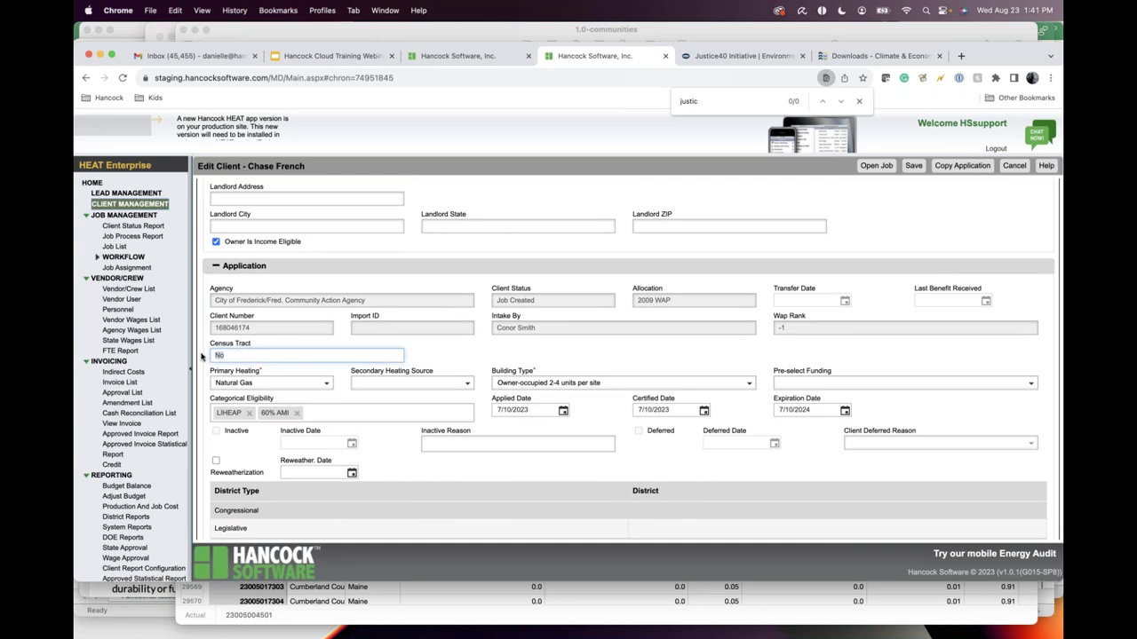
{"action": "key", "text": "BackSpace"}
{"action": "key", "text": "BackSpace"}
{"action": "scroll", "coordinate": [386, 461], "scroll_direction": "down", "scroll_amount": 1}
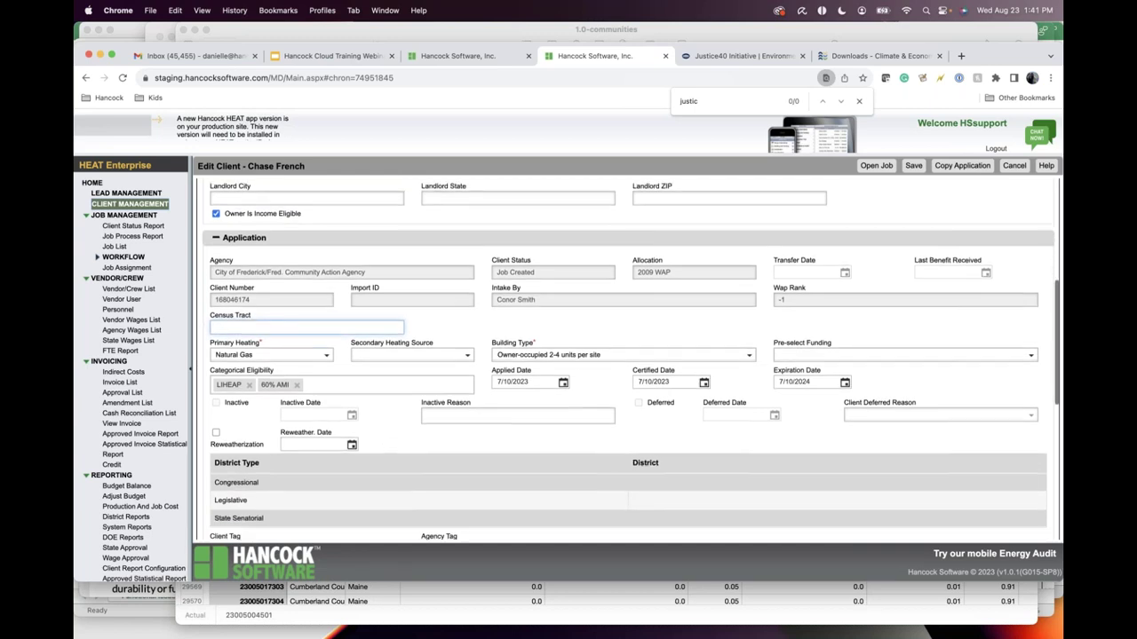
{"action": "left_click", "coordinate": [216, 433]}
{"action": "left_click", "coordinate": [215, 434]}
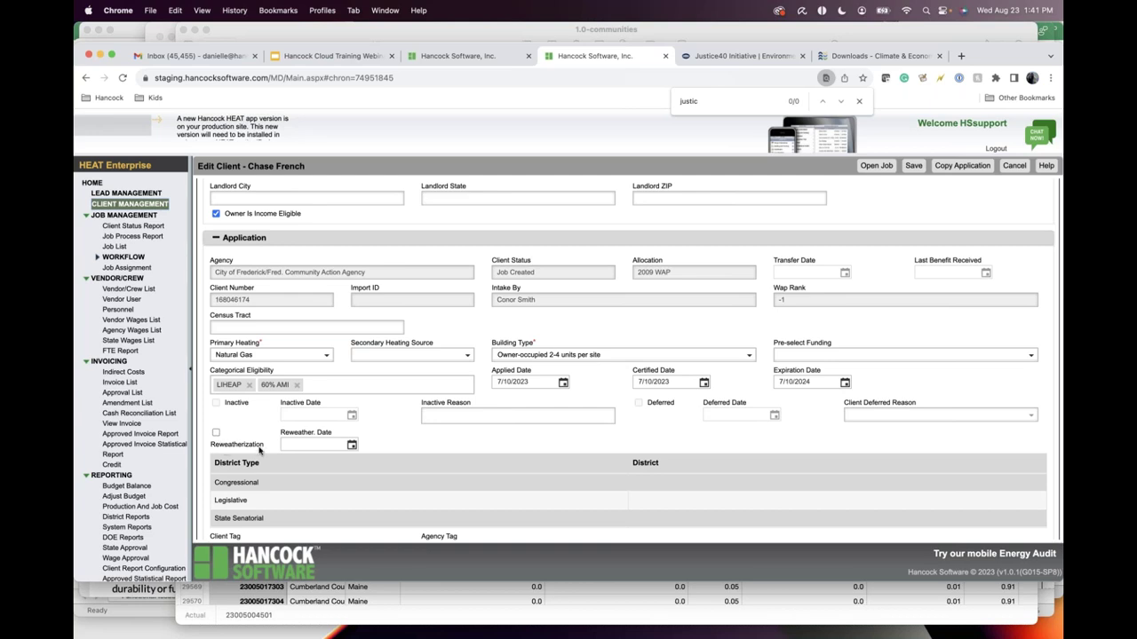
{"action": "left_click", "coordinate": [216, 433]}
{"action": "left_click", "coordinate": [216, 435]}
{"action": "scroll", "coordinate": [215, 434], "scroll_direction": "up", "scroll_amount": 2}
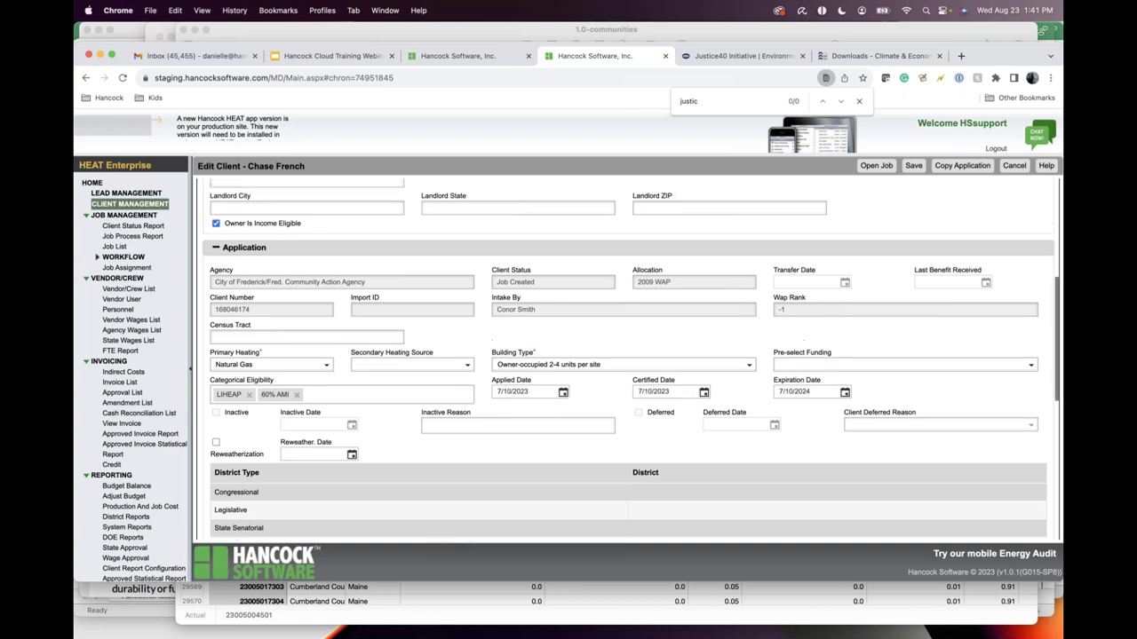
{"action": "scroll", "coordinate": [629, 358], "scroll_direction": "down", "scroll_amount": 2}
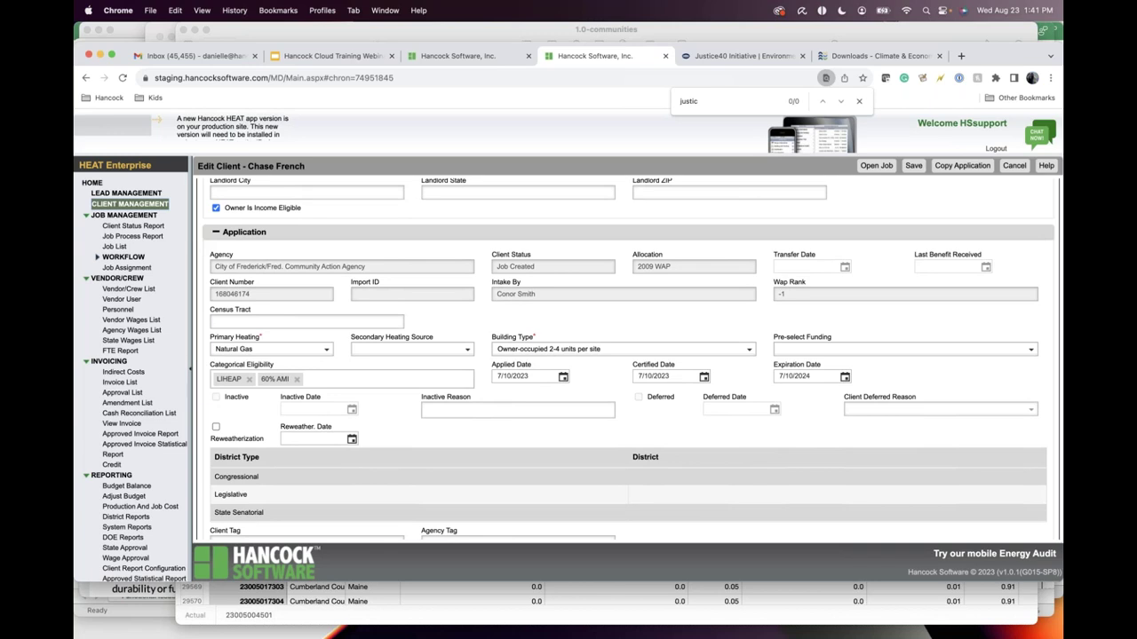
{"action": "scroll", "coordinate": [284, 432], "scroll_direction": "up", "scroll_amount": 1}
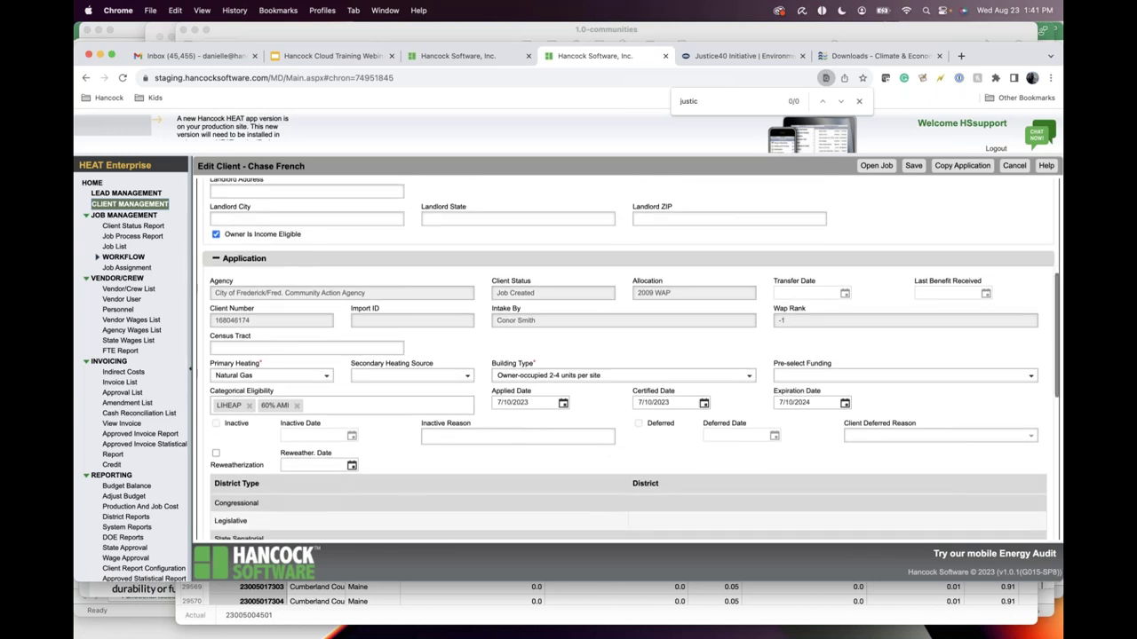
{"action": "scroll", "coordinate": [629, 359], "scroll_direction": "down", "scroll_amount": 2}
{"action": "scroll", "coordinate": [629, 359], "scroll_direction": "down", "scroll_amount": 2}
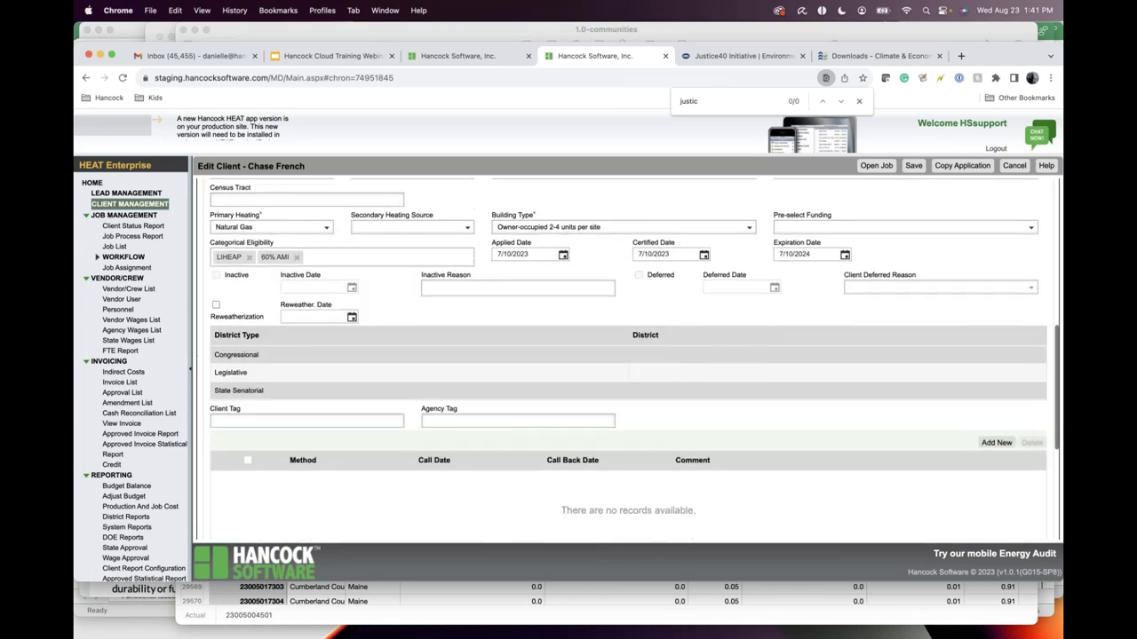
{"action": "scroll", "coordinate": [254, 453], "scroll_direction": "up", "scroll_amount": 4}
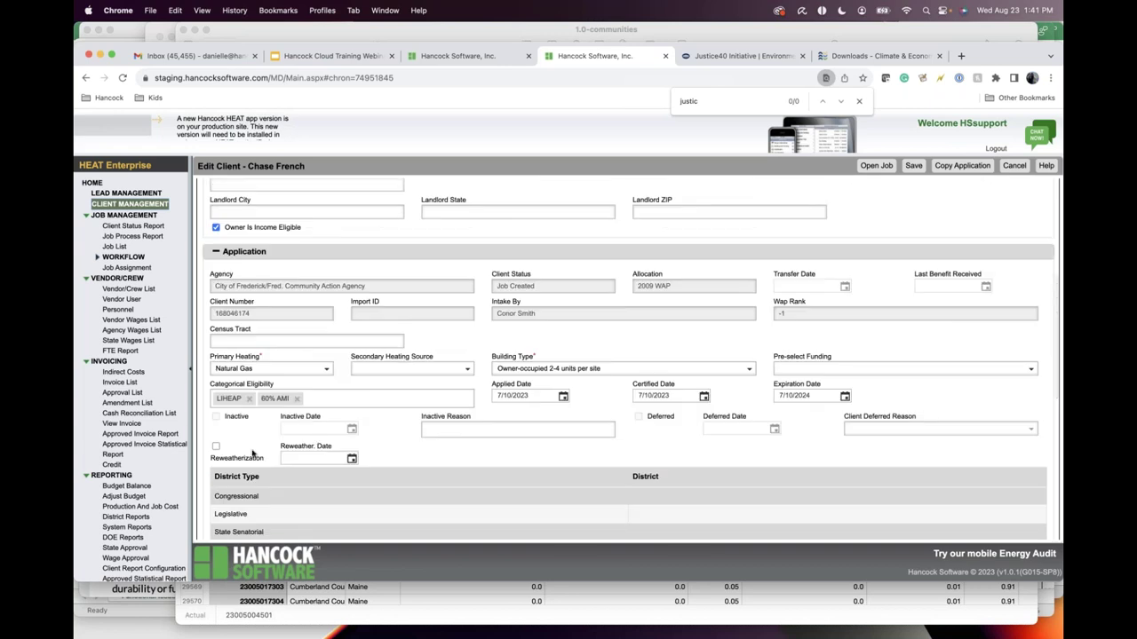
{"action": "scroll", "coordinate": [253, 453], "scroll_direction": "up", "scroll_amount": 5}
{"action": "scroll", "coordinate": [249, 435], "scroll_direction": "down", "scroll_amount": 3}
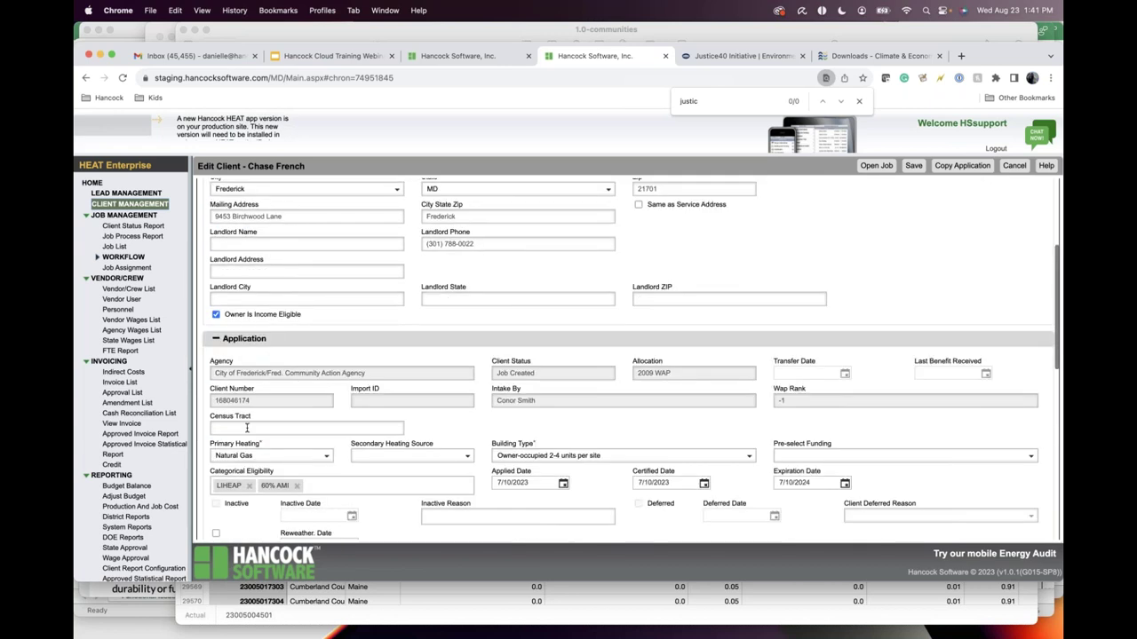
Paste the tract number into the client's Census Tract field and save the record
{"action": "left_click", "coordinate": [247, 428]}
{"action": "key", "text": "super+v"}
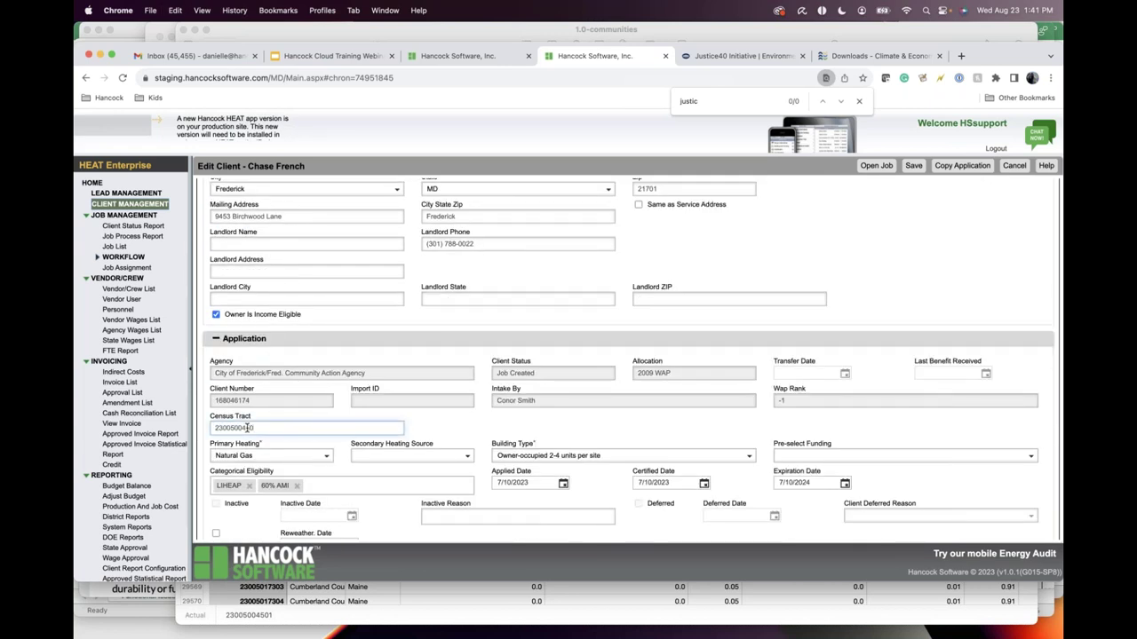
{"action": "scroll", "coordinate": [247, 428], "scroll_direction": "down", "scroll_amount": 1}
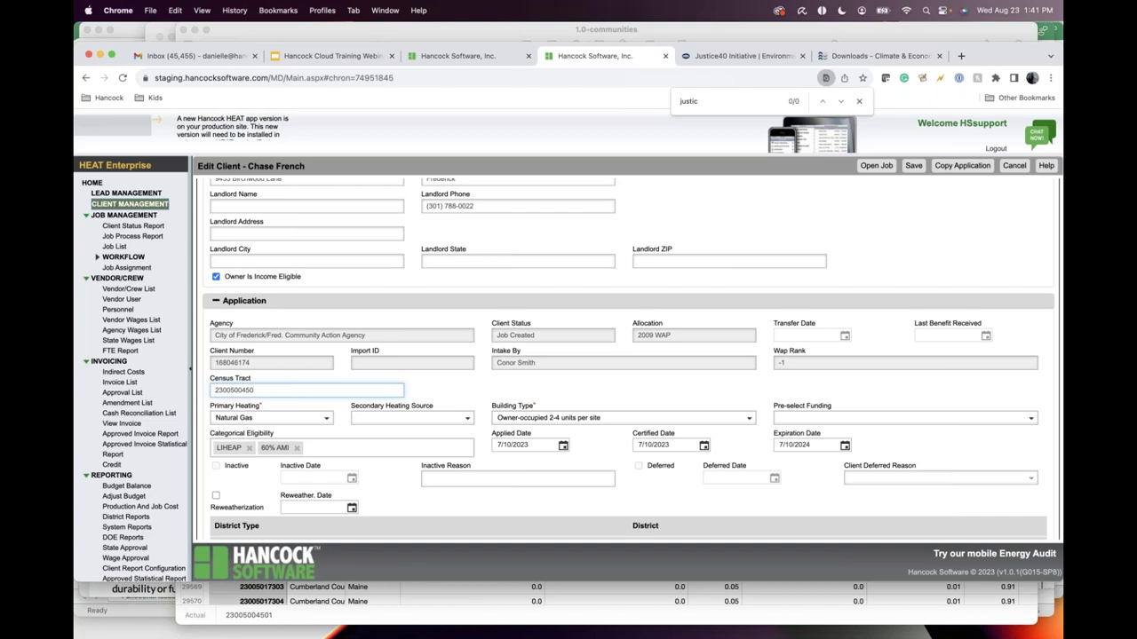
{"action": "scroll", "coordinate": [632, 359], "scroll_direction": "down", "scroll_amount": 1}
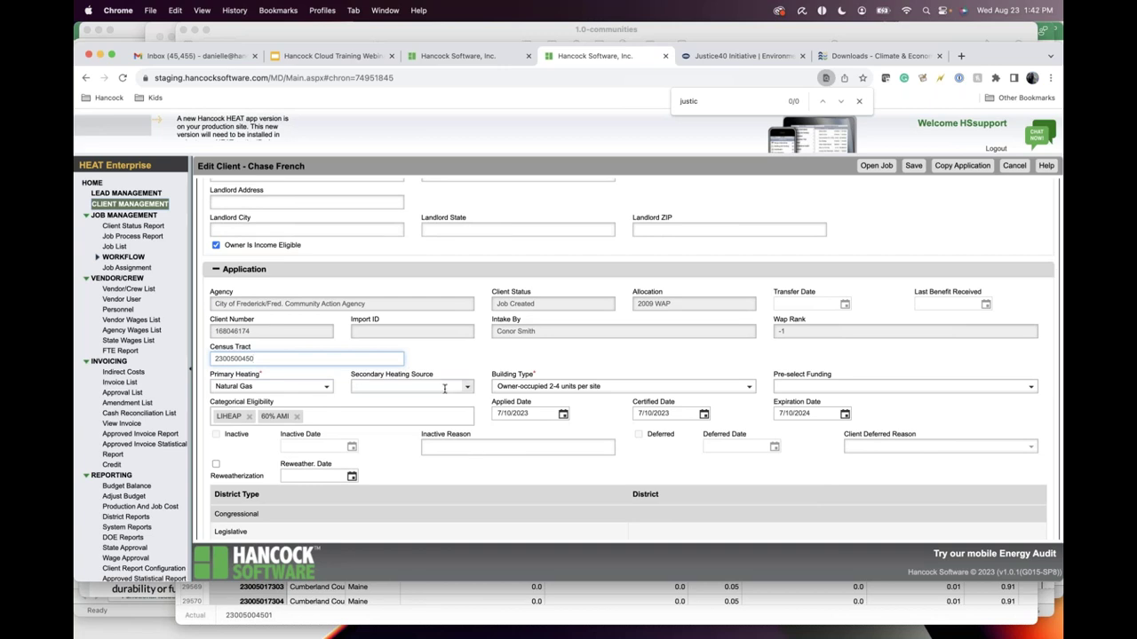
{"action": "left_click", "coordinate": [911, 167]}
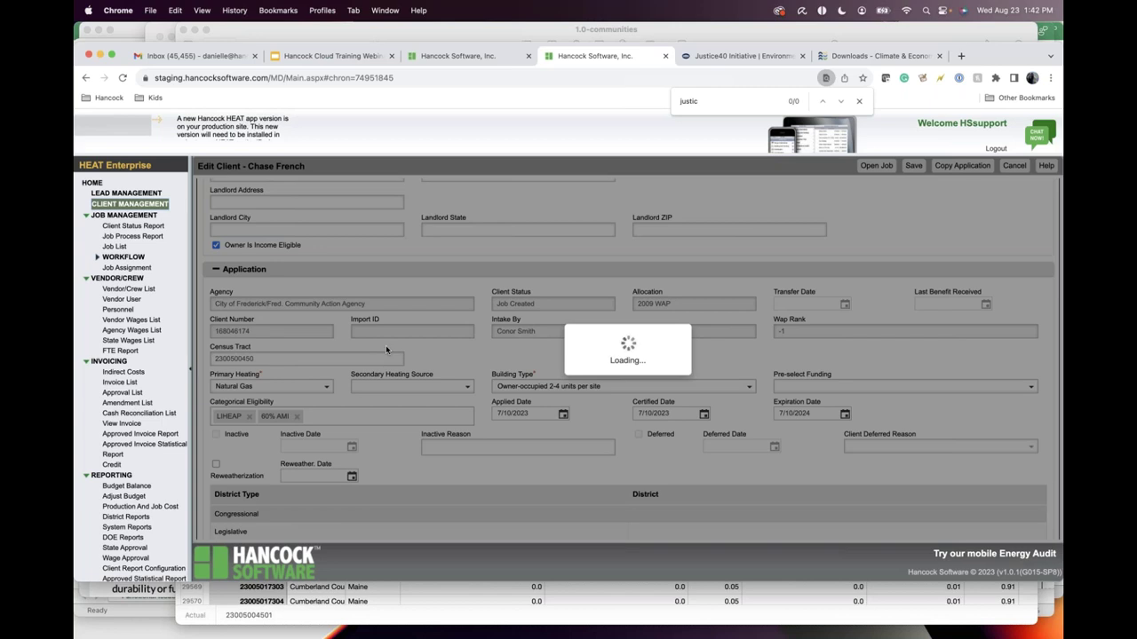
Close the find bar, scroll to the top of the form, and bring the census spreadsheet forward
{"action": "left_click", "coordinate": [858, 101]}
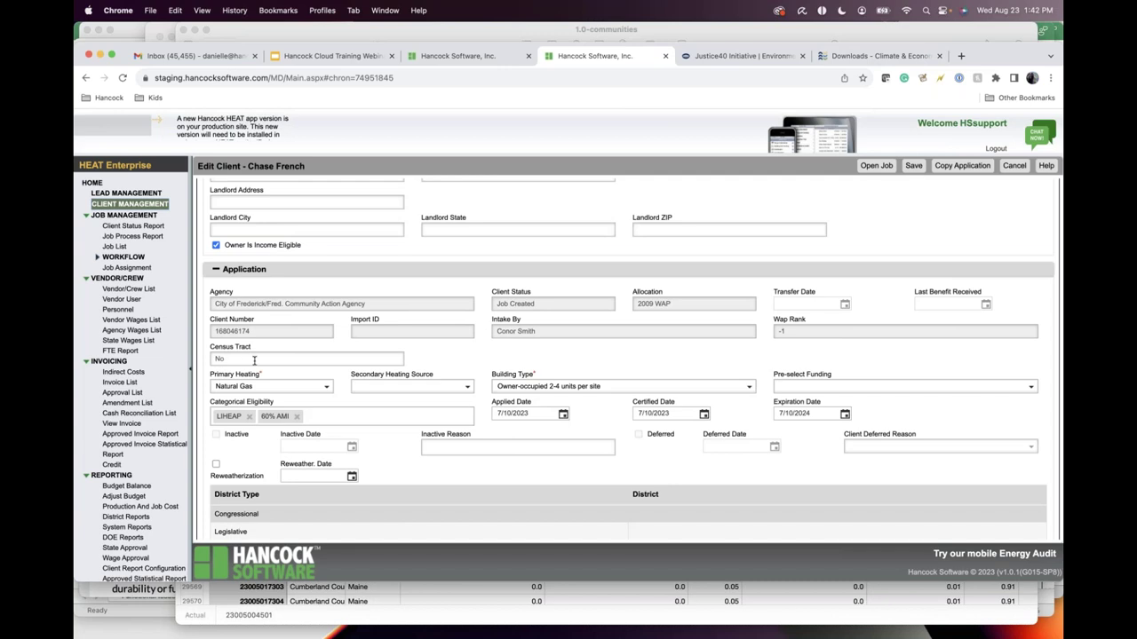
{"action": "scroll", "coordinate": [254, 359], "scroll_direction": "up", "scroll_amount": 2}
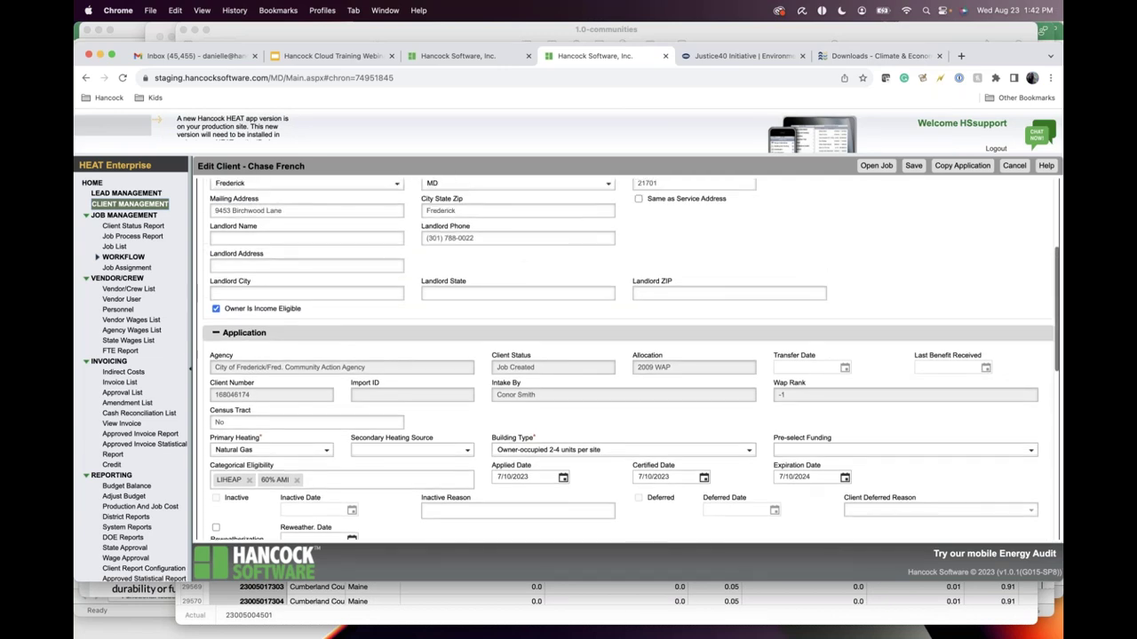
{"action": "scroll", "coordinate": [197, 342], "scroll_direction": "up", "scroll_amount": 2}
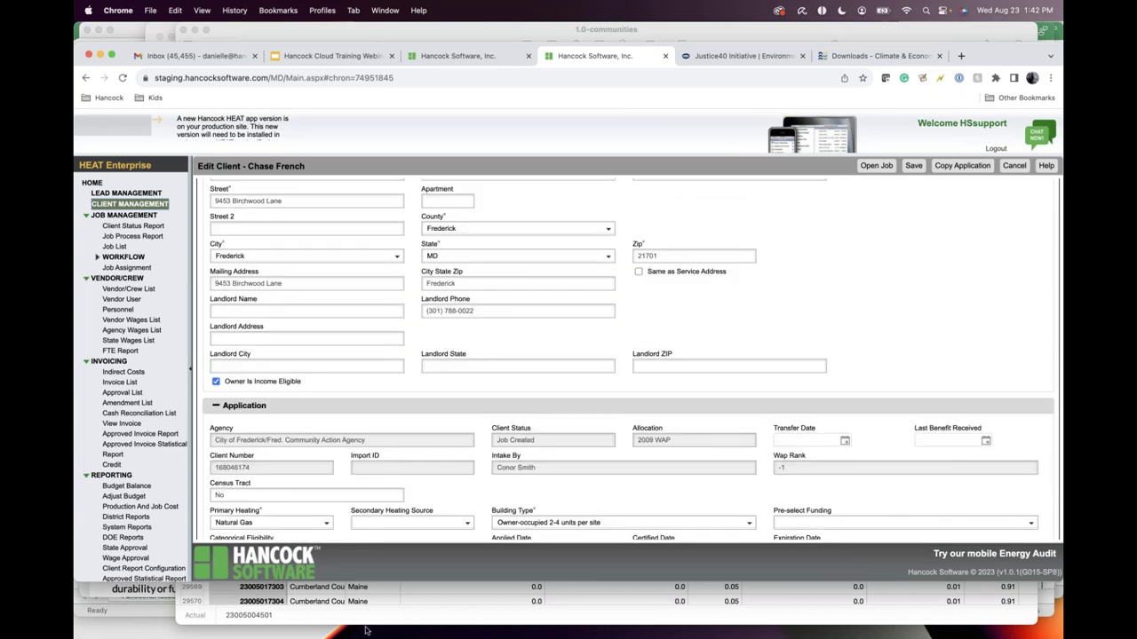
{"action": "left_click", "coordinate": [405, 599]}
Scroll to the top of 1.0-communities and select header cell A1, 'Census tract 2010 ID'
{"action": "scroll", "coordinate": [287, 391], "scroll_direction": "up", "scroll_amount": 3}
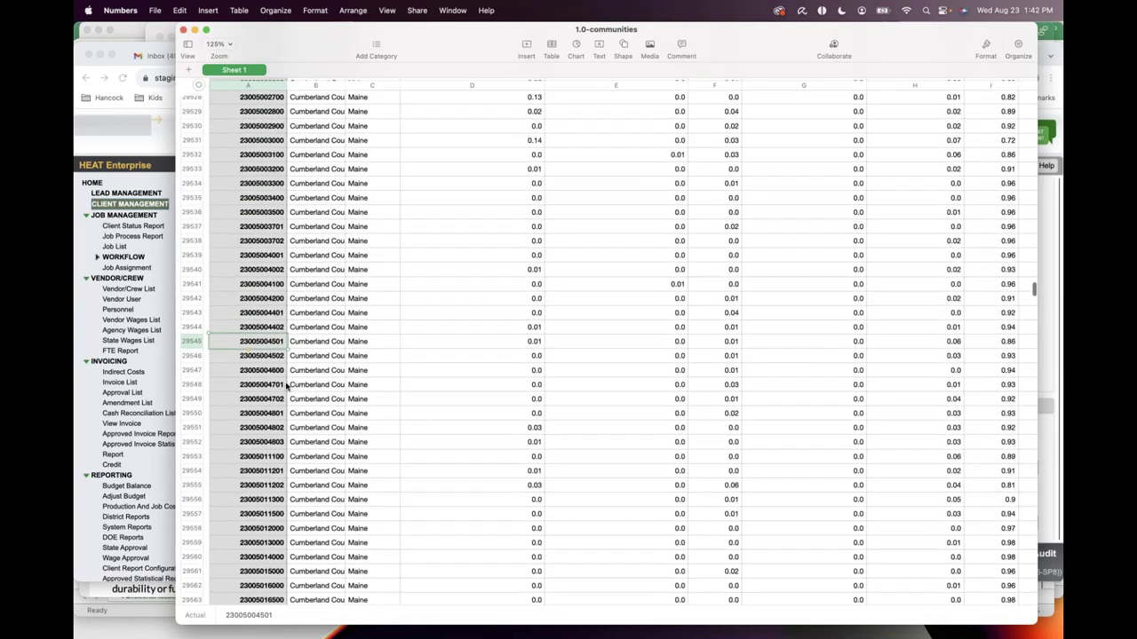
{"action": "scroll", "coordinate": [286, 388], "scroll_direction": "up", "scroll_amount": 20}
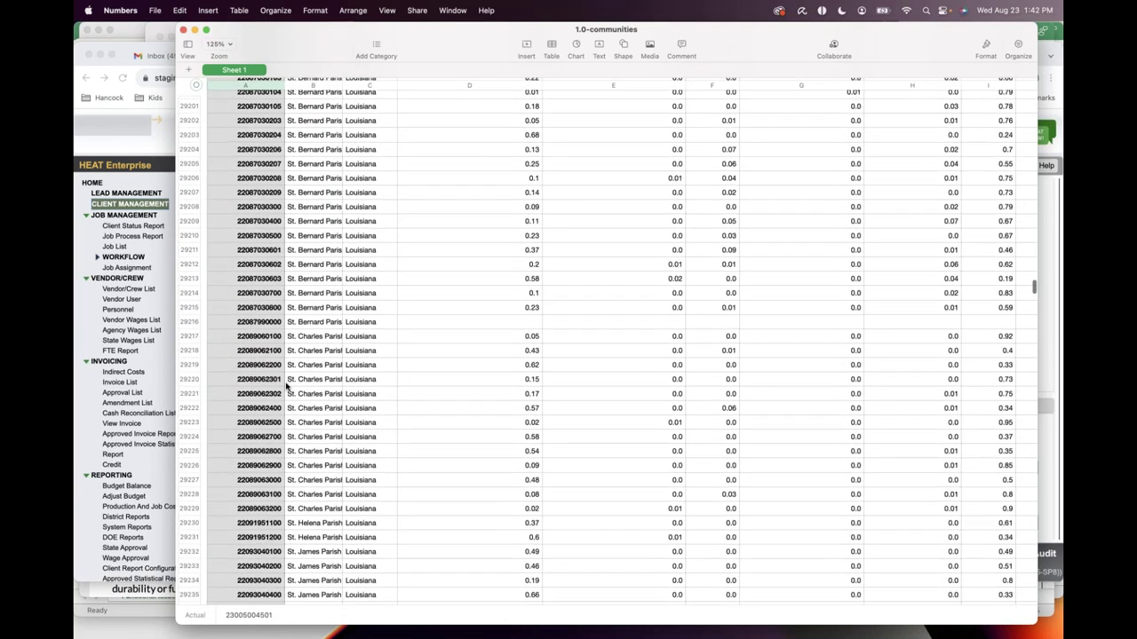
{"action": "left_click_drag", "start_coordinate": [1035, 283], "coordinate": [1044, 82]}
{"action": "left_click", "coordinate": [266, 133]}
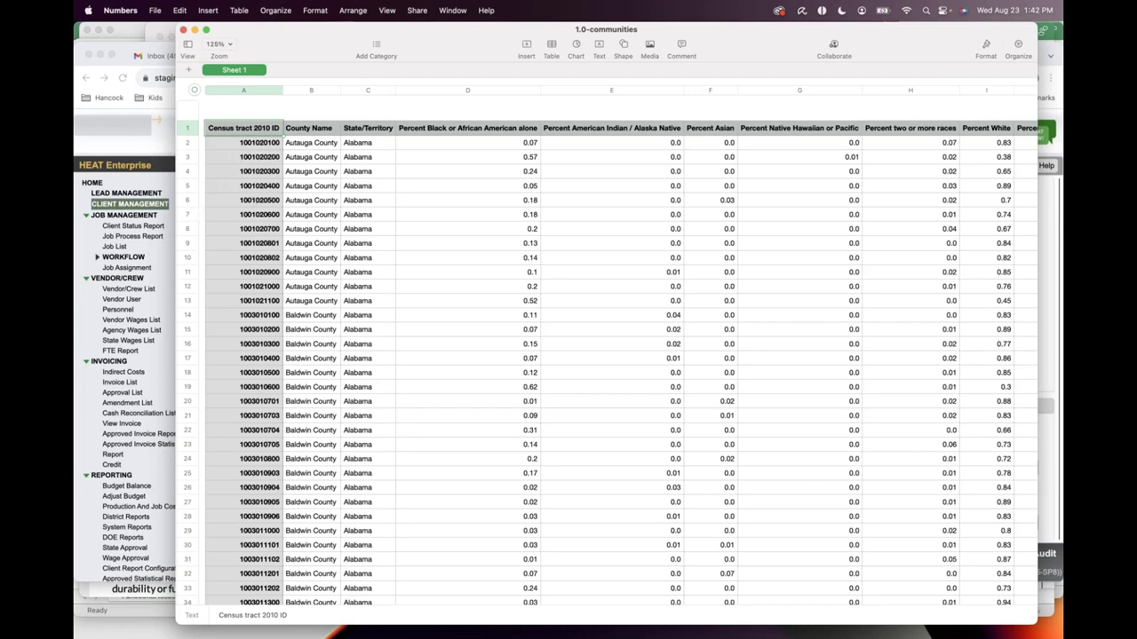
Return to HEAT's home page and open System Reports, found by searching 'system'
{"action": "key", "text": "super+Tab"}
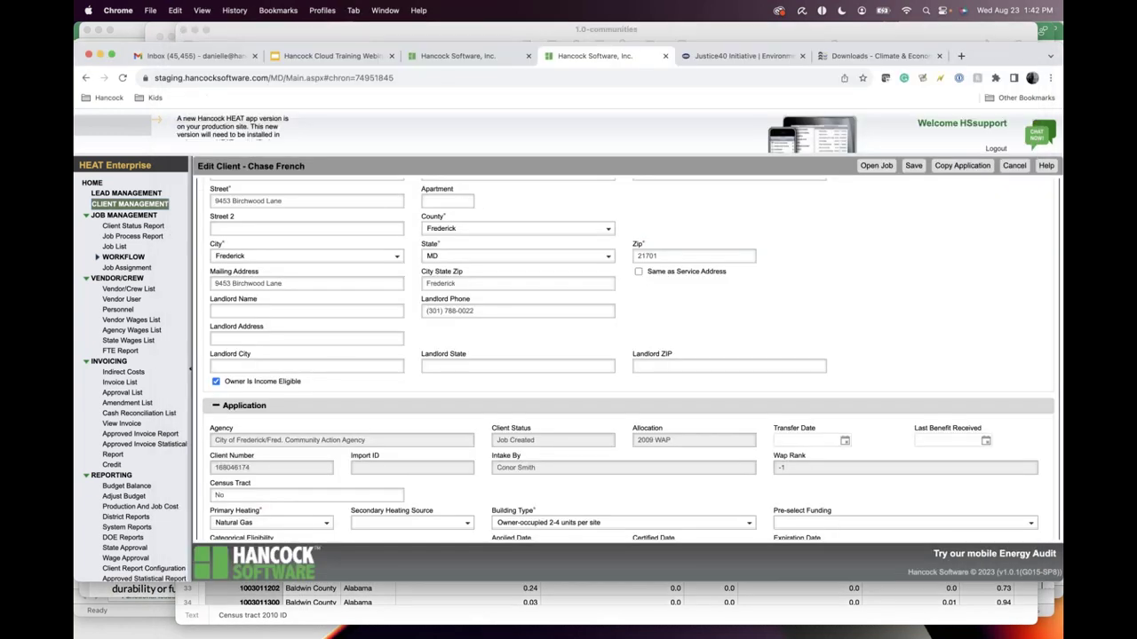
{"action": "left_click", "coordinate": [91, 183]}
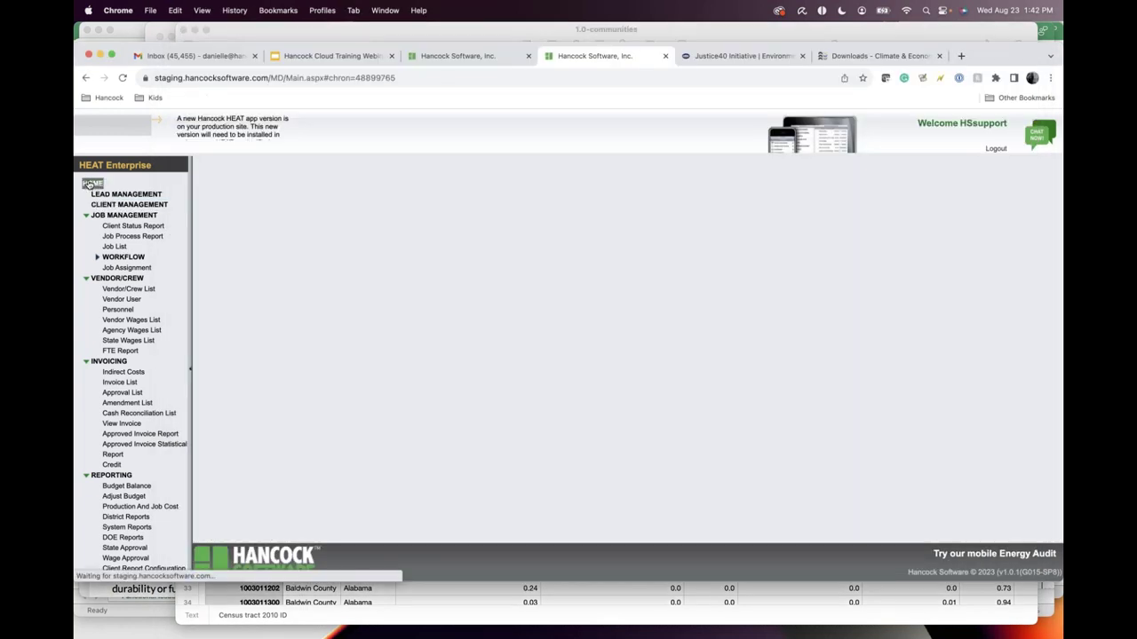
{"action": "scroll", "coordinate": [133, 373], "scroll_direction": "down", "scroll_amount": 3}
{"action": "scroll", "coordinate": [127, 476], "scroll_direction": "down", "scroll_amount": 7}
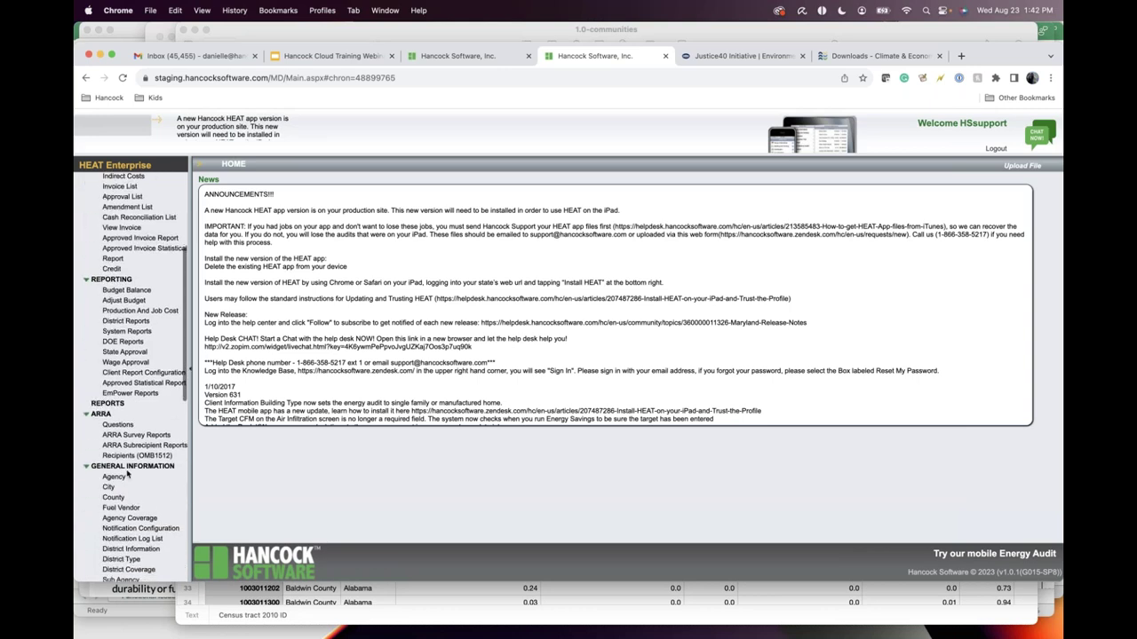
{"action": "scroll", "coordinate": [127, 475], "scroll_direction": "down", "scroll_amount": 4}
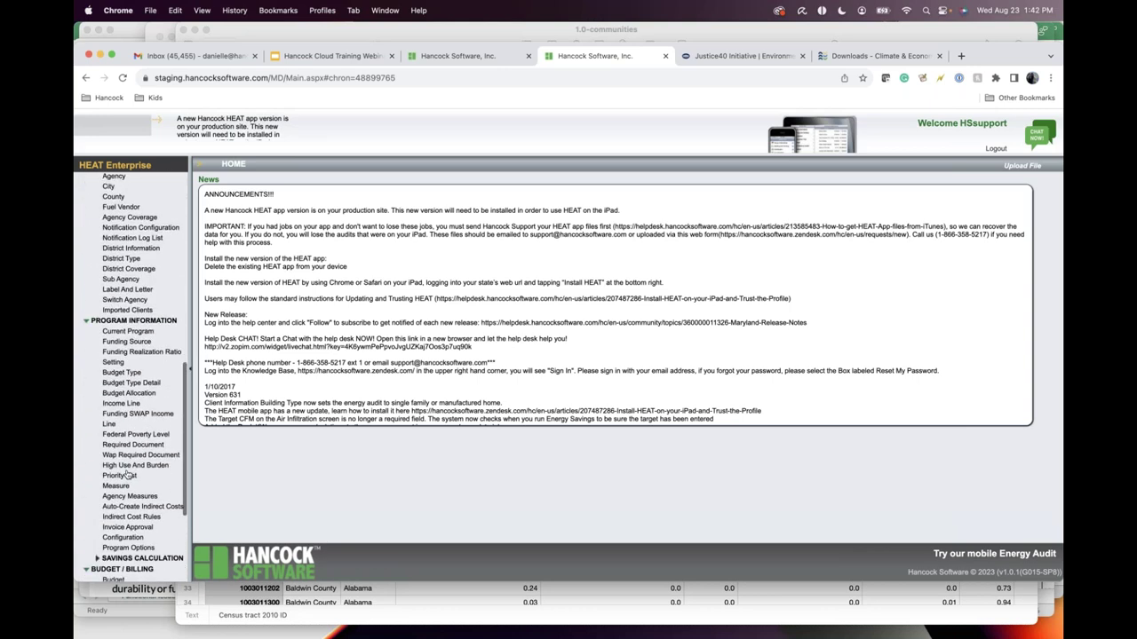
{"action": "scroll", "coordinate": [120, 404], "scroll_direction": "up", "scroll_amount": 10}
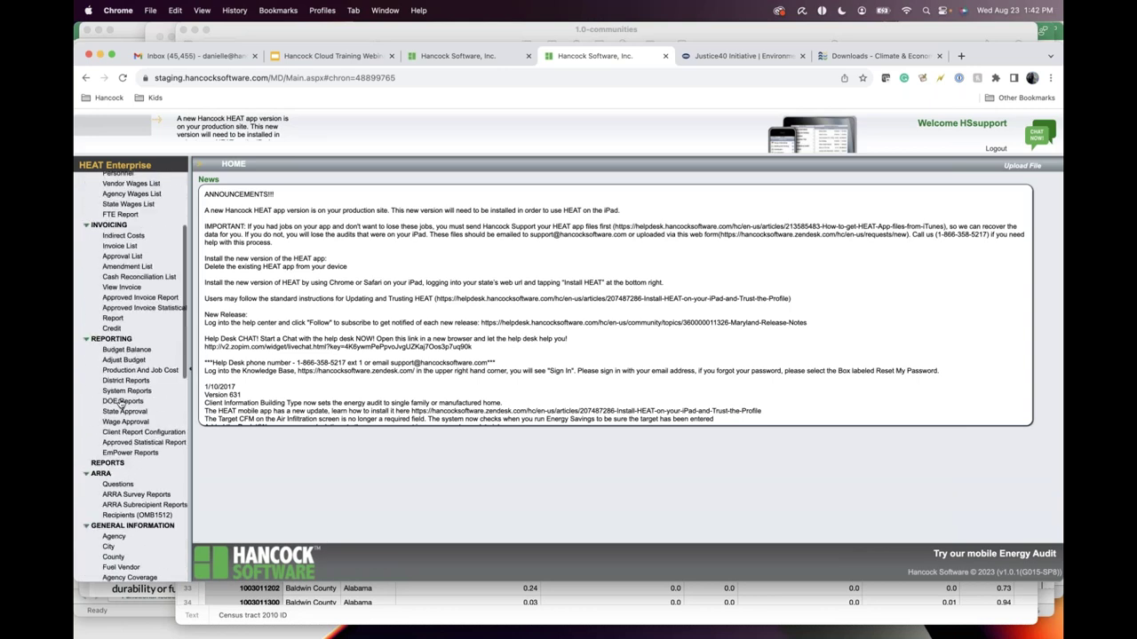
{"action": "key", "text": "super+f"}
{"action": "type", "text": "system"}
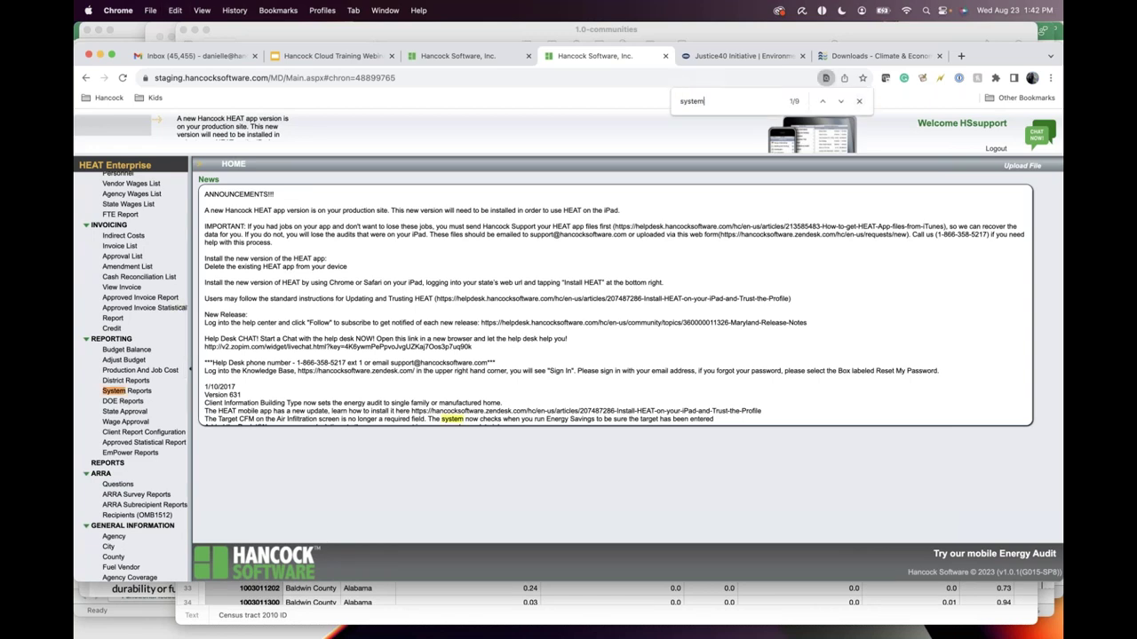
{"action": "left_click", "coordinate": [130, 393]}
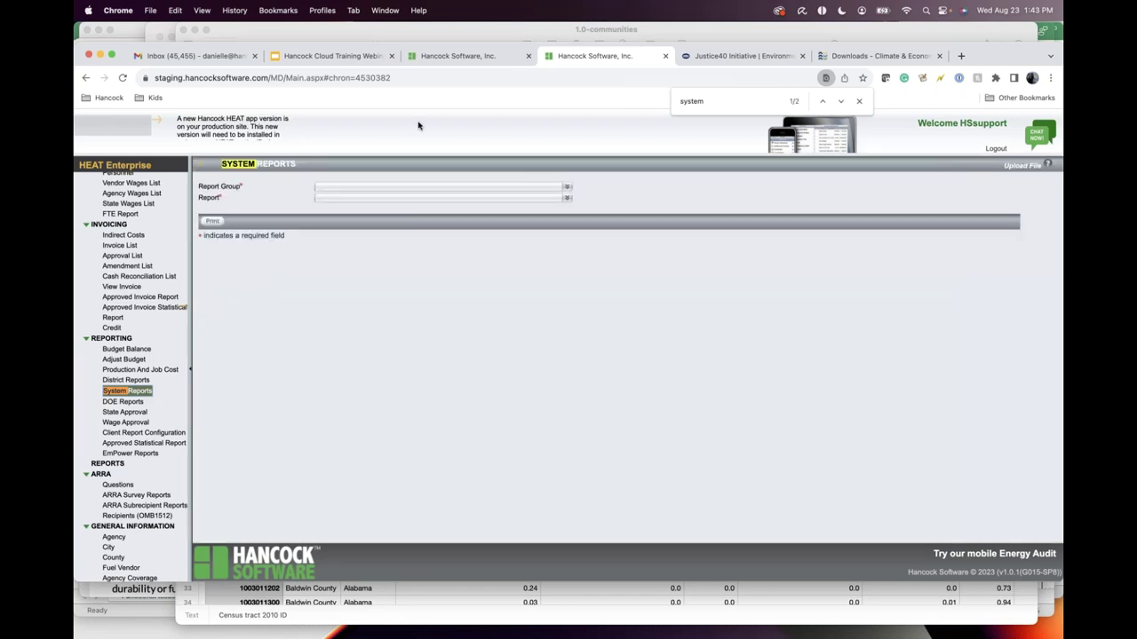
Choose the Job List report from the Agency Production/Statistical Reports group
{"action": "left_click", "coordinate": [394, 188]}
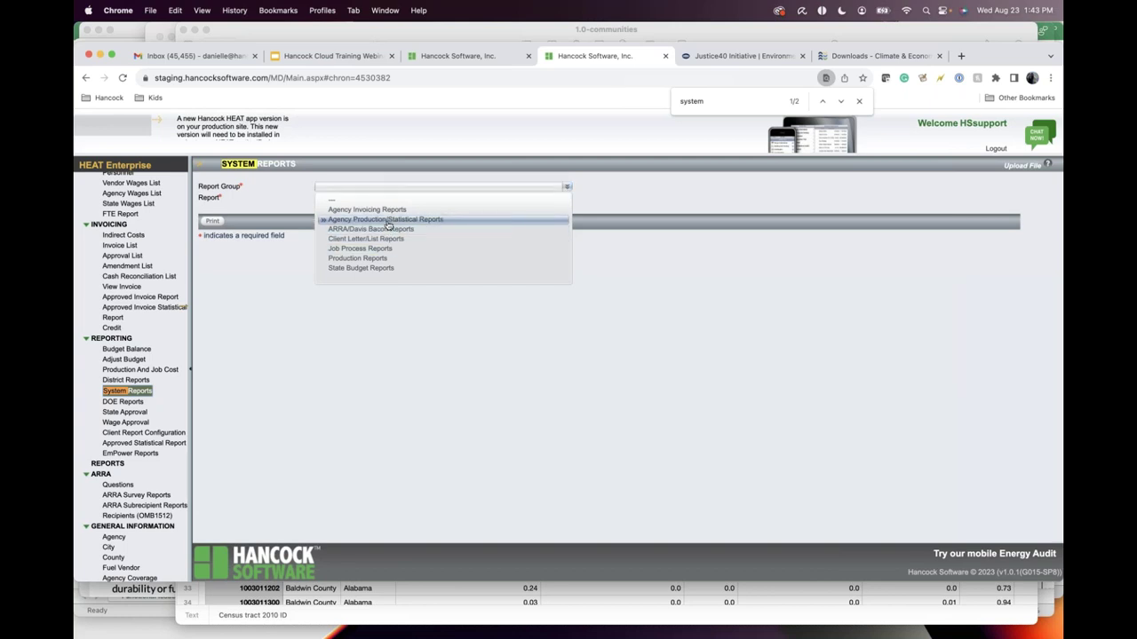
{"action": "left_click", "coordinate": [386, 220]}
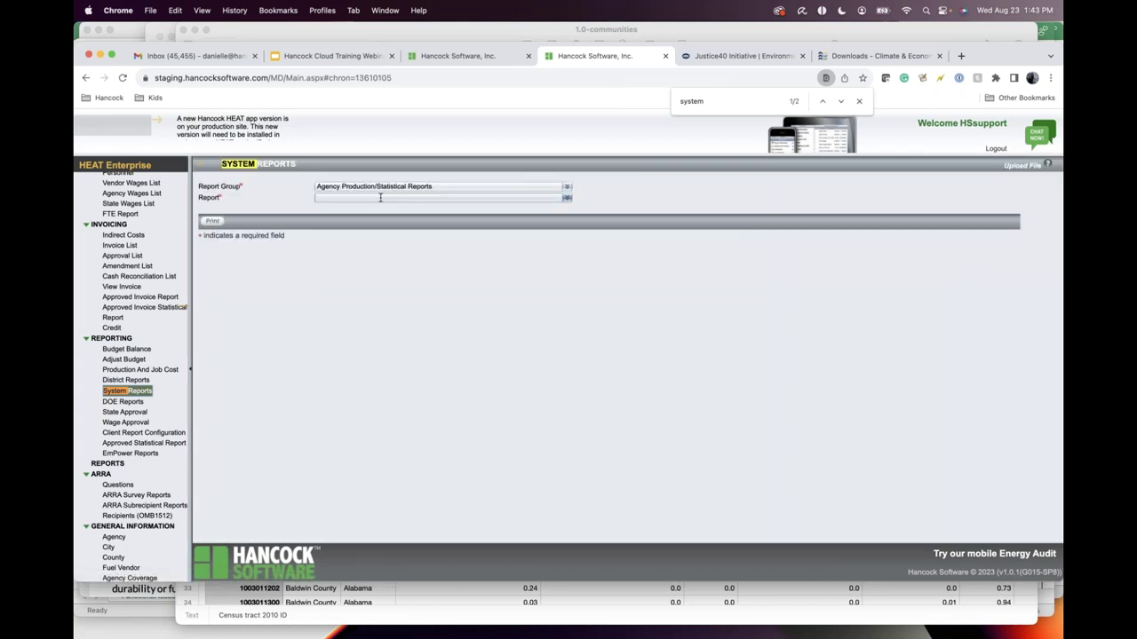
{"action": "left_click", "coordinate": [376, 197]}
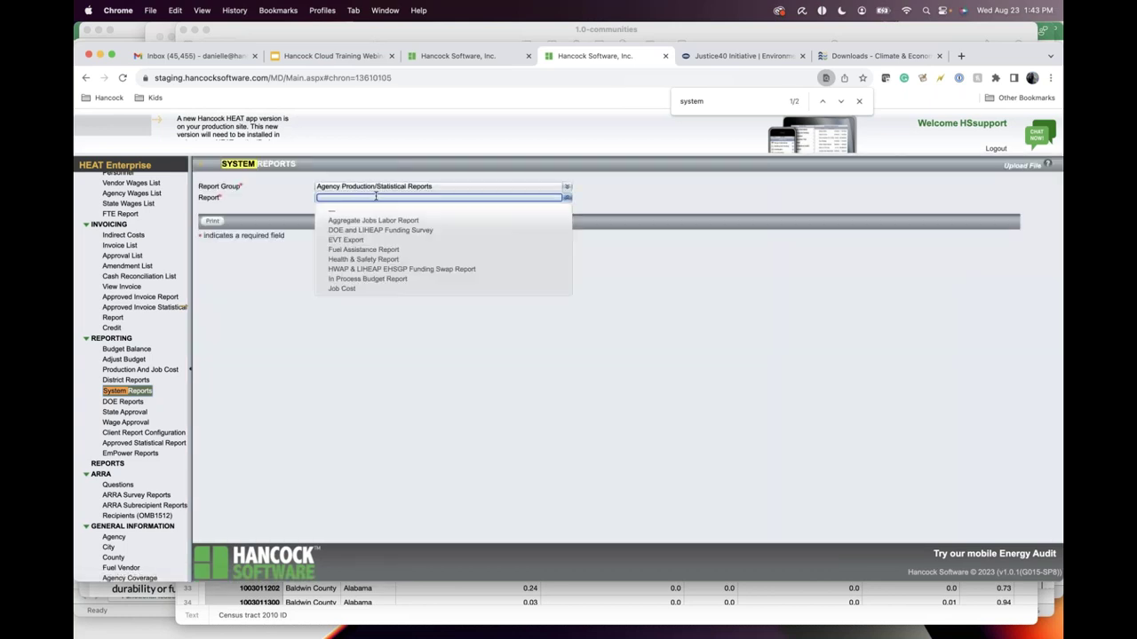
{"action": "scroll", "coordinate": [365, 286], "scroll_direction": "down", "scroll_amount": 2}
{"action": "left_click", "coordinate": [353, 265]}
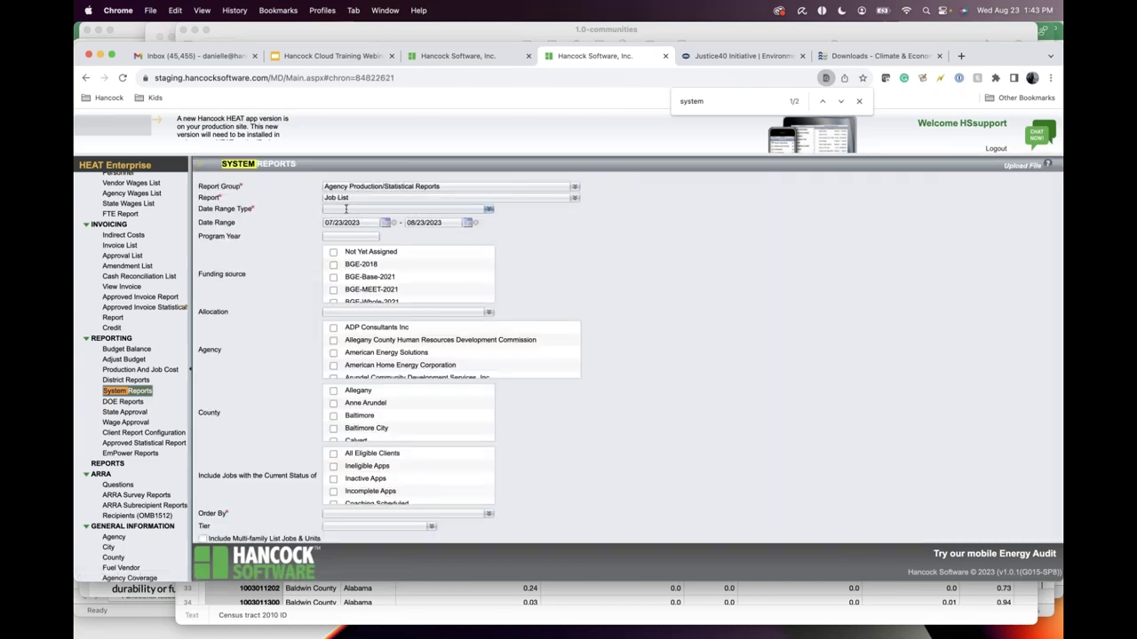
Use Complete Date as the date range, from 06/23/2022 to 08/23/2023
{"action": "left_click", "coordinate": [347, 209]}
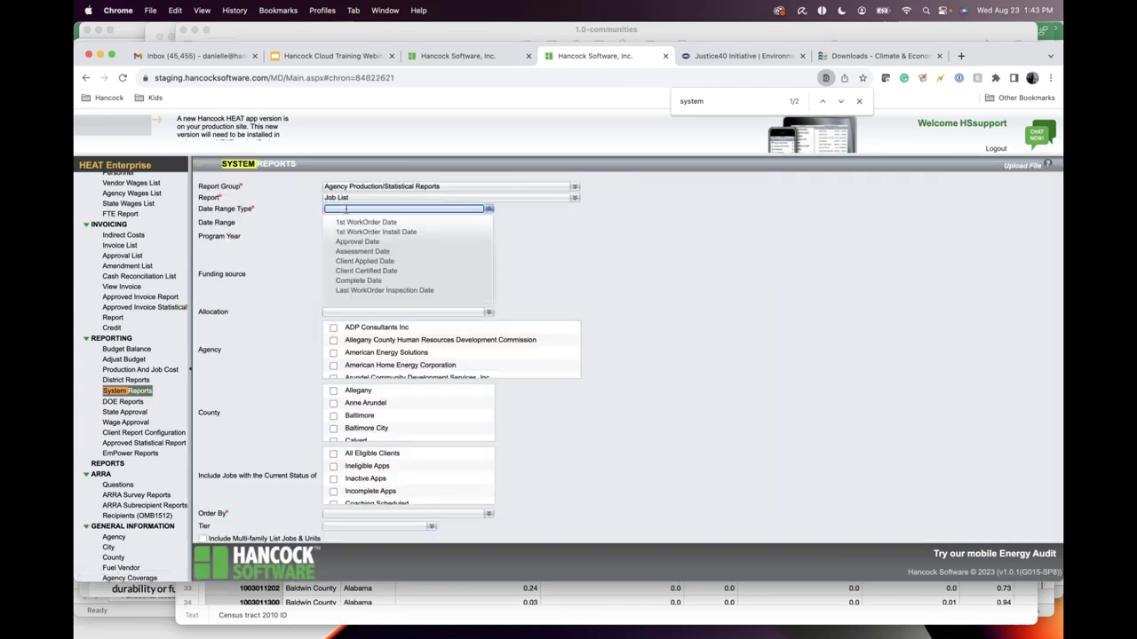
{"action": "left_click", "coordinate": [378, 282]}
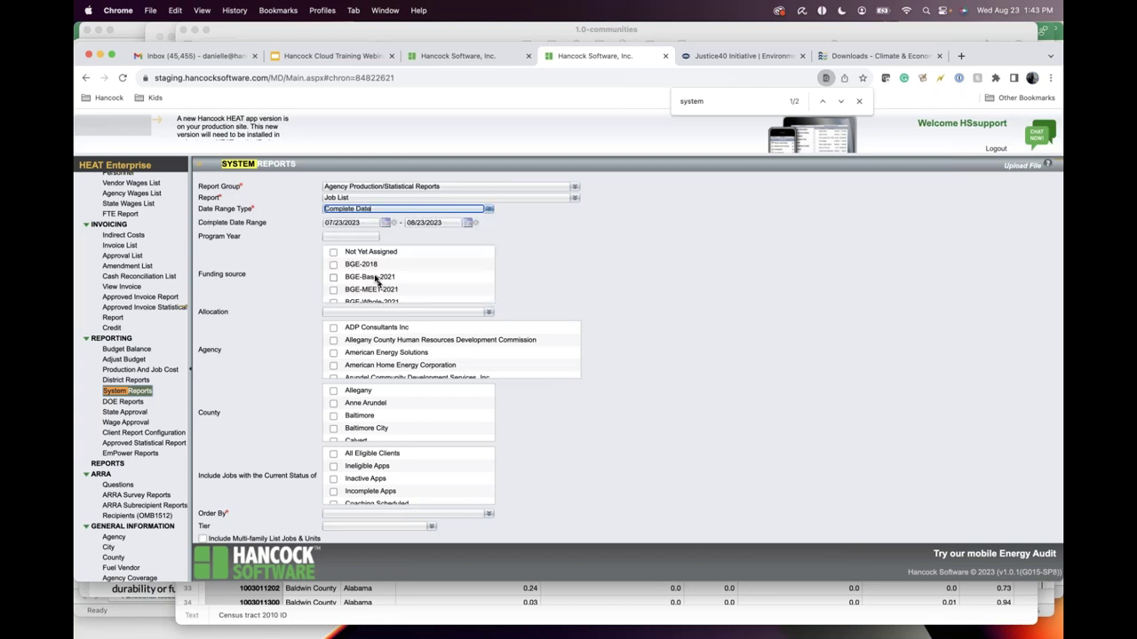
{"action": "left_click", "coordinate": [363, 223]}
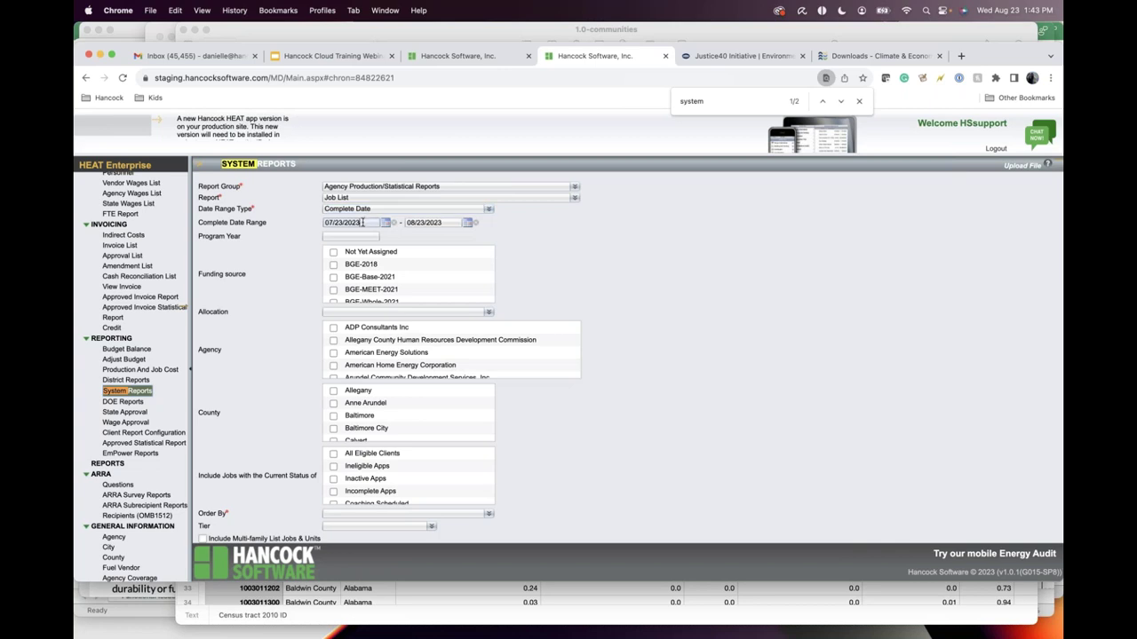
{"action": "type", "text": "2"}
{"action": "left_click", "coordinate": [332, 223]}
{"action": "key", "text": "BackSpace"}
{"action": "type", "text": "6"}
Include the DOE-BIL 2022-2027 funding source in the report
{"action": "scroll", "coordinate": [338, 277], "scroll_direction": "down", "scroll_amount": 5}
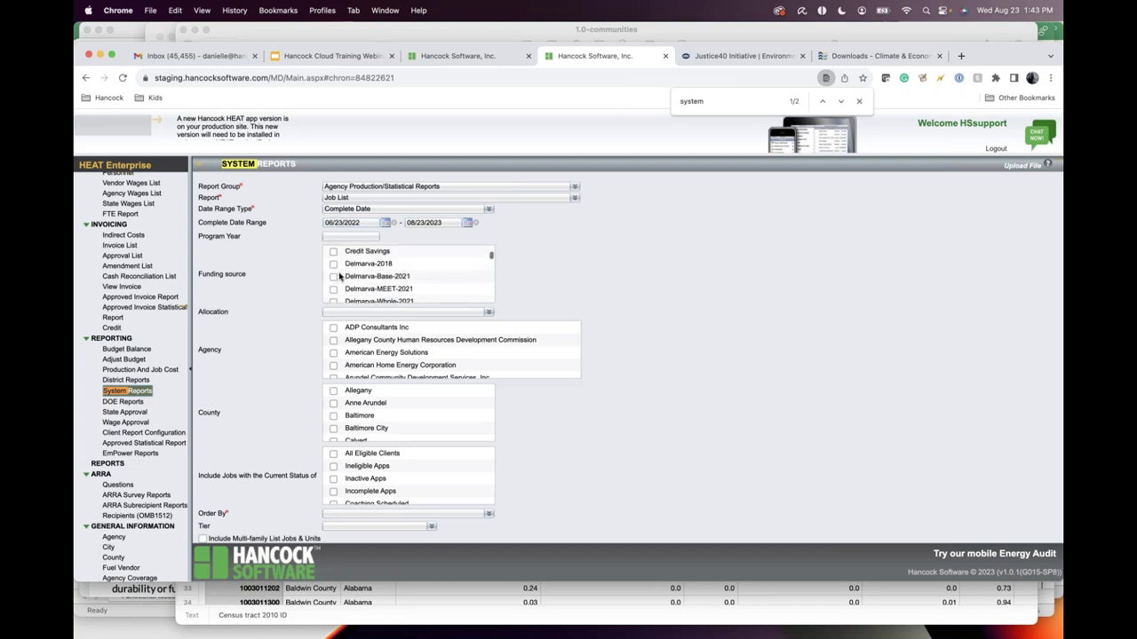
{"action": "scroll", "coordinate": [338, 277], "scroll_direction": "up", "scroll_amount": 5}
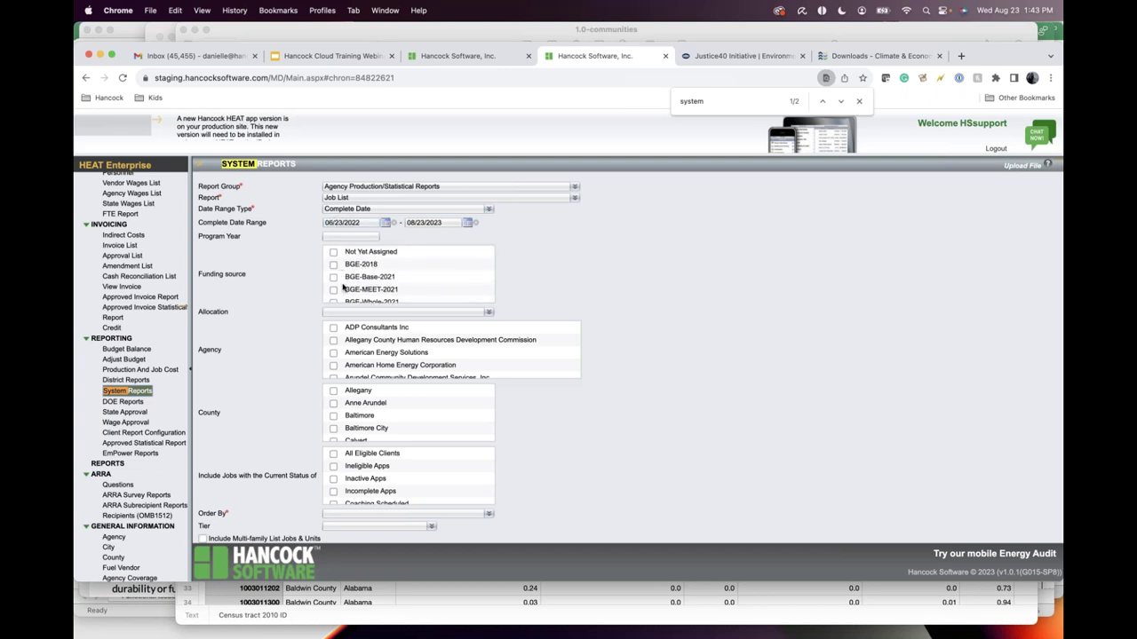
{"action": "scroll", "coordinate": [341, 283], "scroll_direction": "down", "scroll_amount": 3}
{"action": "scroll", "coordinate": [343, 288], "scroll_direction": "down", "scroll_amount": 4}
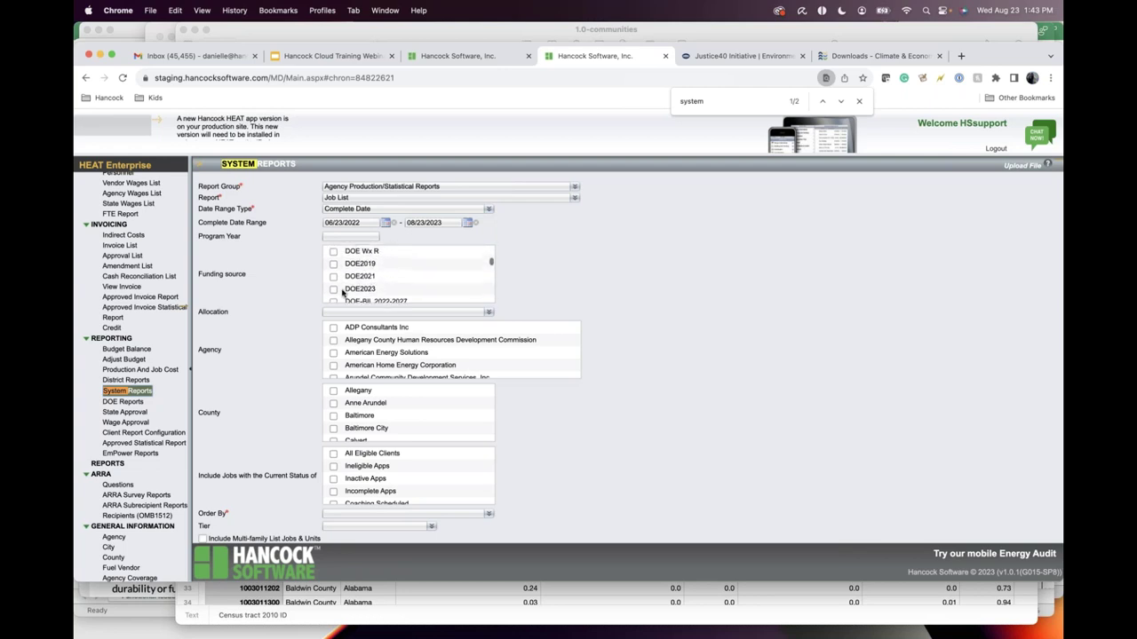
{"action": "left_click", "coordinate": [334, 268]}
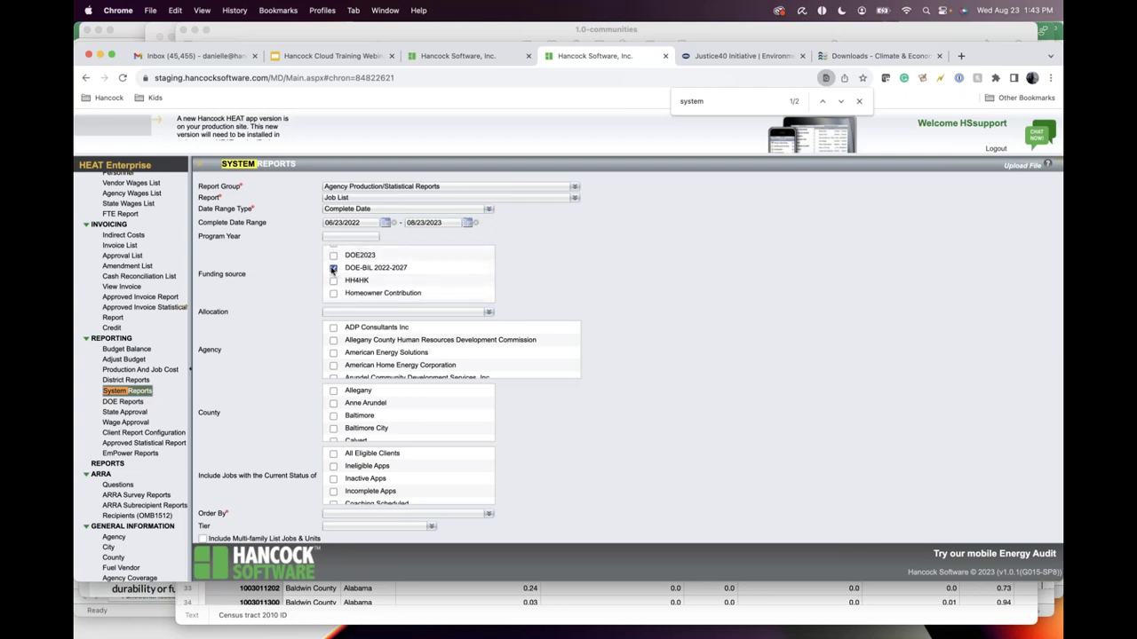
Order the report by Client Last Name and generate it
{"action": "scroll", "coordinate": [362, 280], "scroll_direction": "up", "scroll_amount": 2}
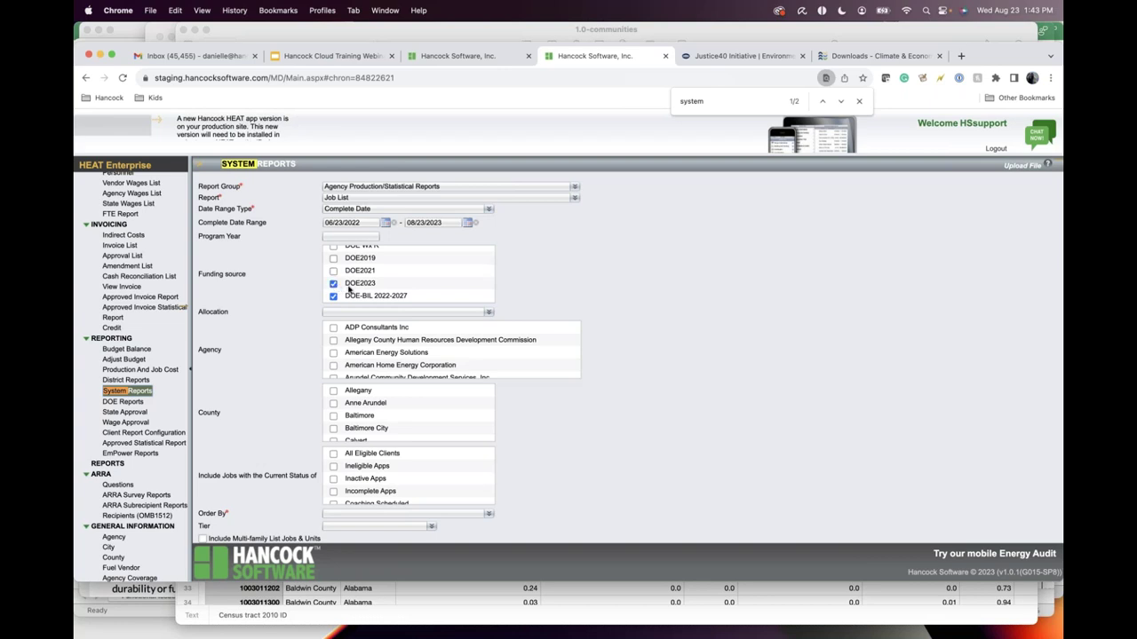
{"action": "scroll", "coordinate": [355, 286], "scroll_direction": "down", "scroll_amount": 3}
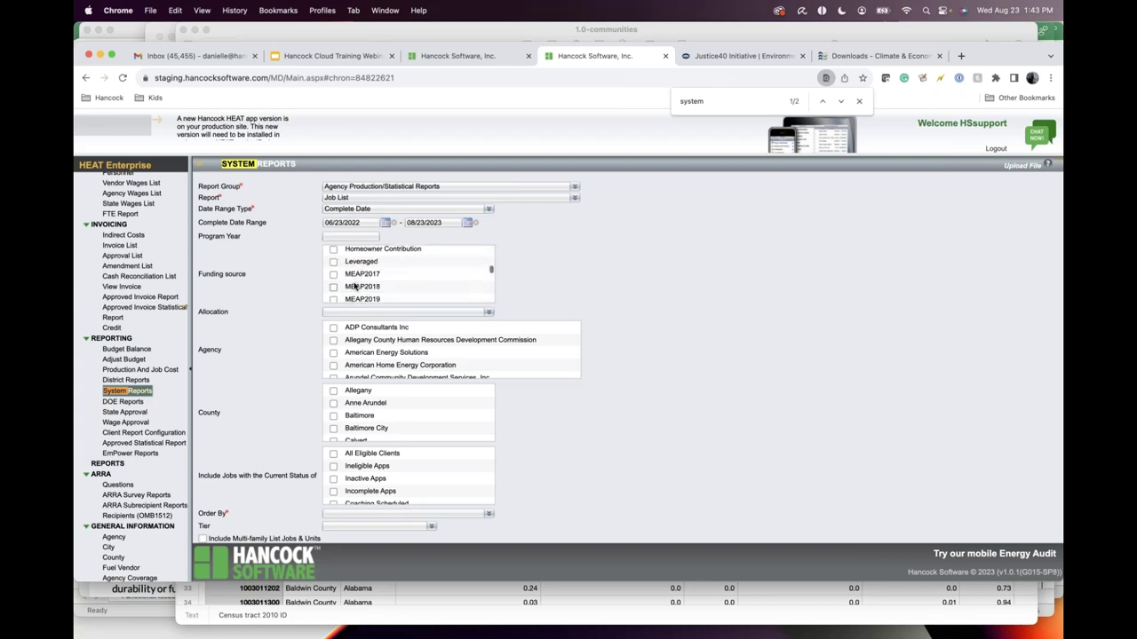
{"action": "scroll", "coordinate": [354, 285], "scroll_direction": "up", "scroll_amount": 2}
{"action": "scroll", "coordinate": [355, 258], "scroll_direction": "up", "scroll_amount": 1}
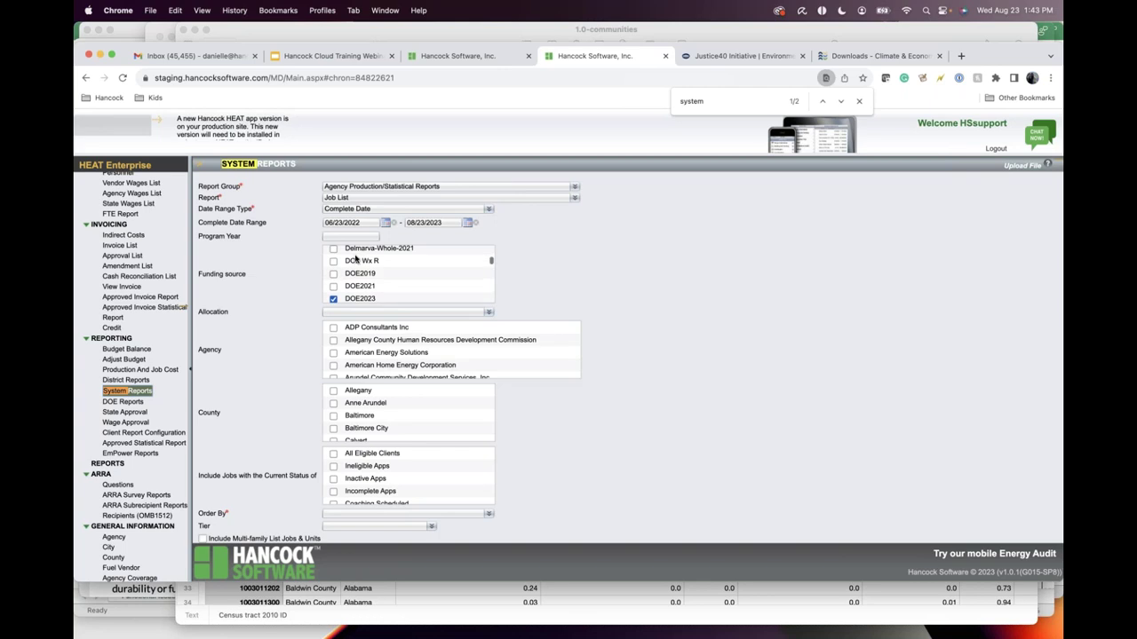
{"action": "scroll", "coordinate": [357, 283], "scroll_direction": "down", "scroll_amount": 6}
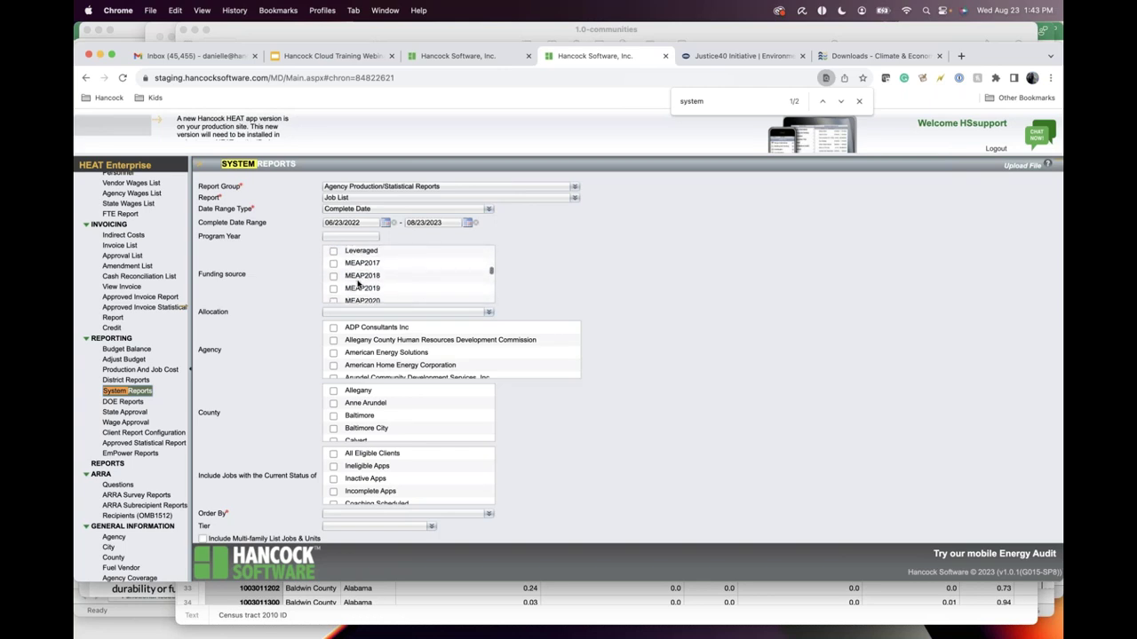
{"action": "scroll", "coordinate": [358, 283], "scroll_direction": "down", "scroll_amount": 5}
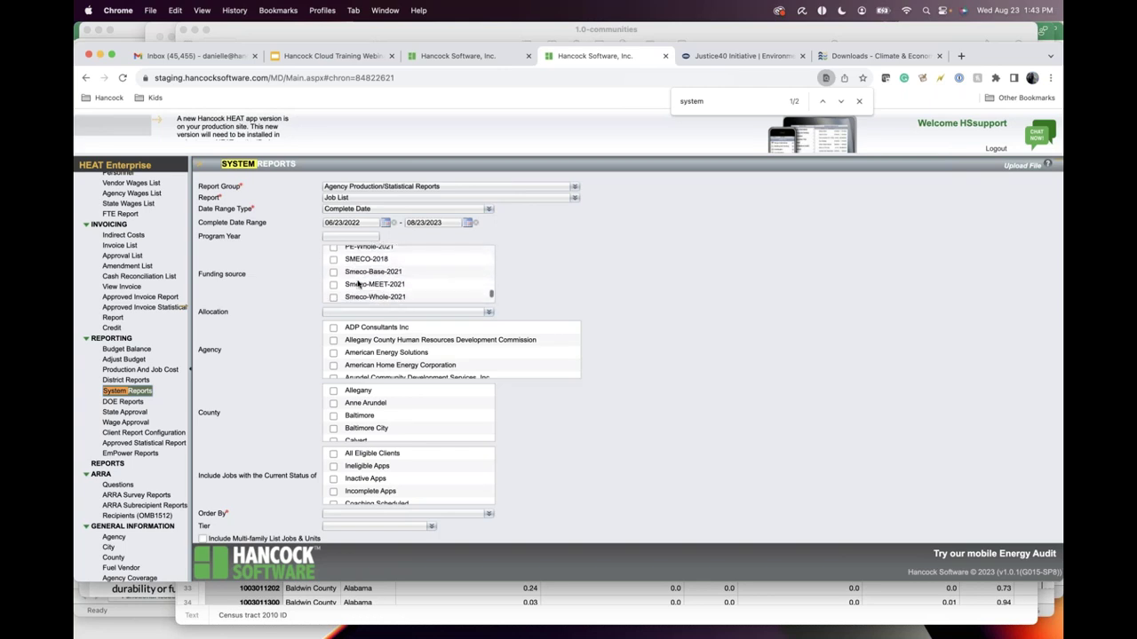
{"action": "scroll", "coordinate": [358, 283], "scroll_direction": "up", "scroll_amount": 15}
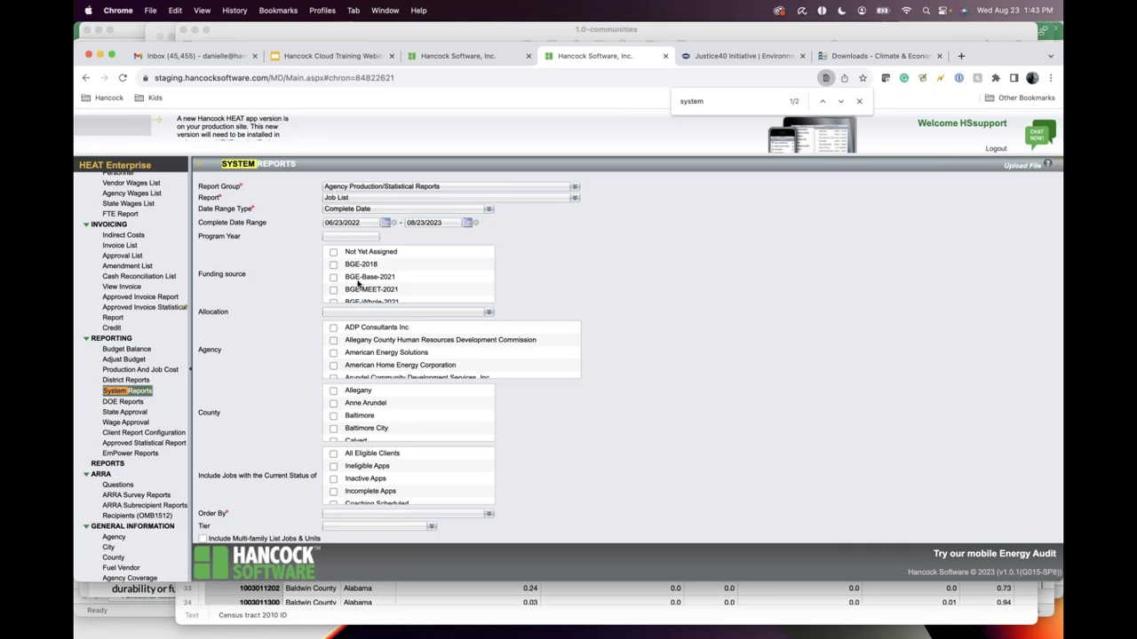
{"action": "scroll", "coordinate": [413, 283], "scroll_direction": "down", "scroll_amount": 8}
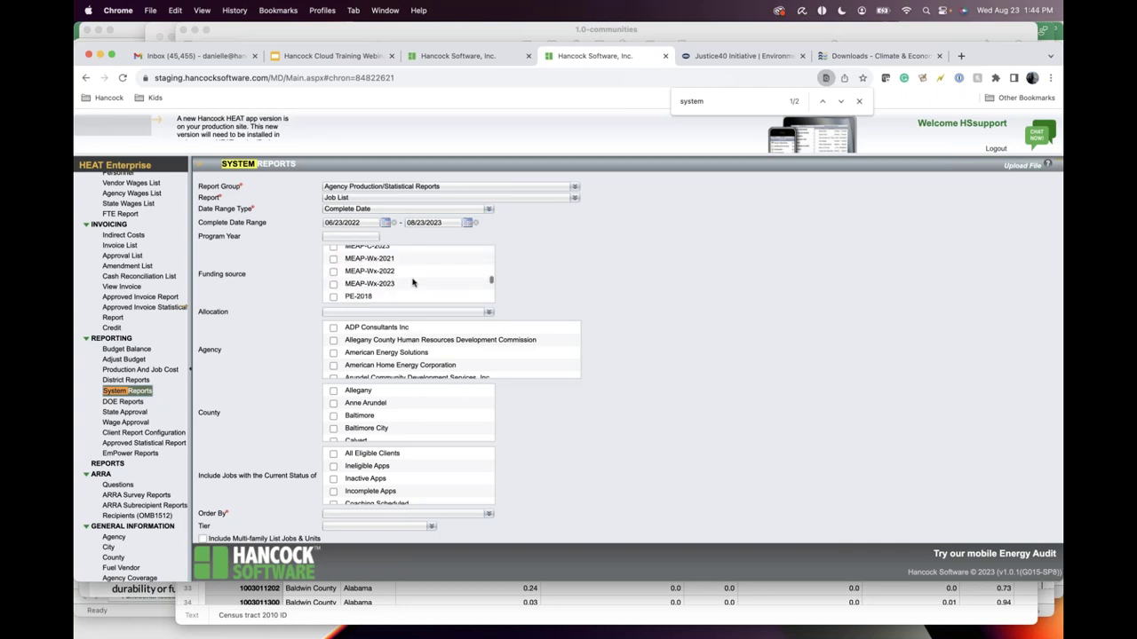
{"action": "scroll", "coordinate": [413, 282], "scroll_direction": "down", "scroll_amount": 5}
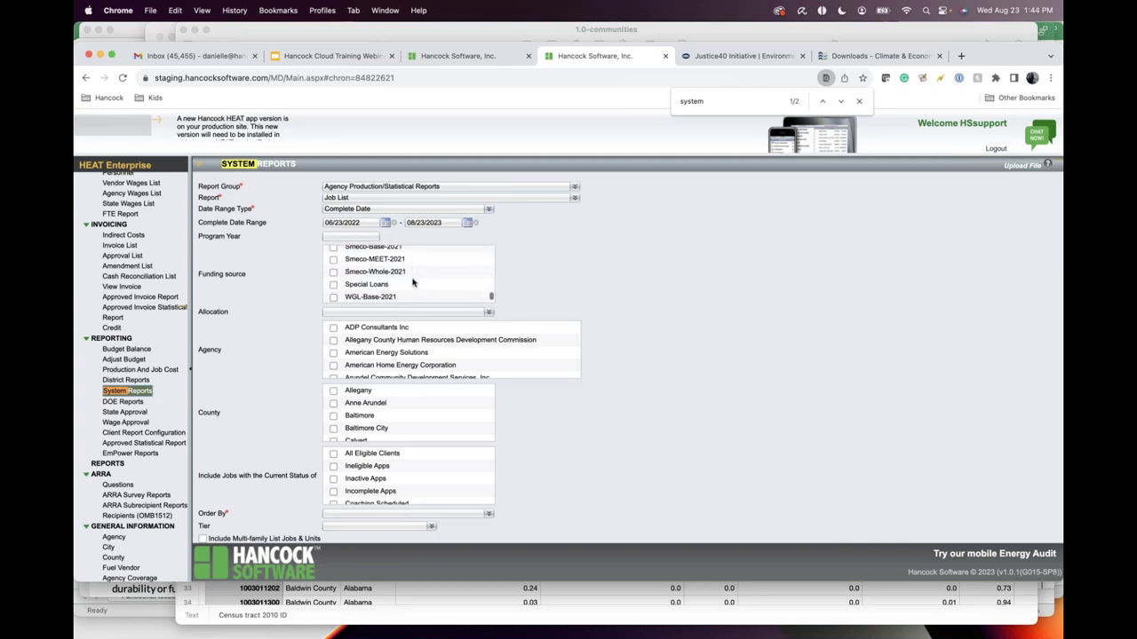
{"action": "scroll", "coordinate": [413, 283], "scroll_direction": "up", "scroll_amount": 3}
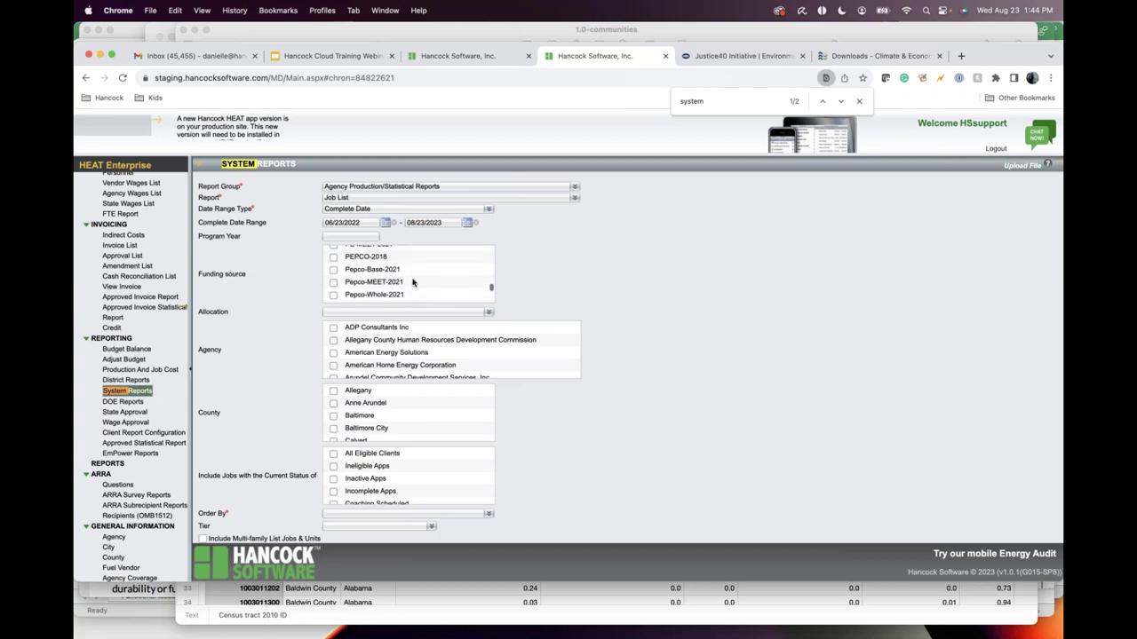
{"action": "scroll", "coordinate": [577, 466], "scroll_direction": "down", "scroll_amount": 2}
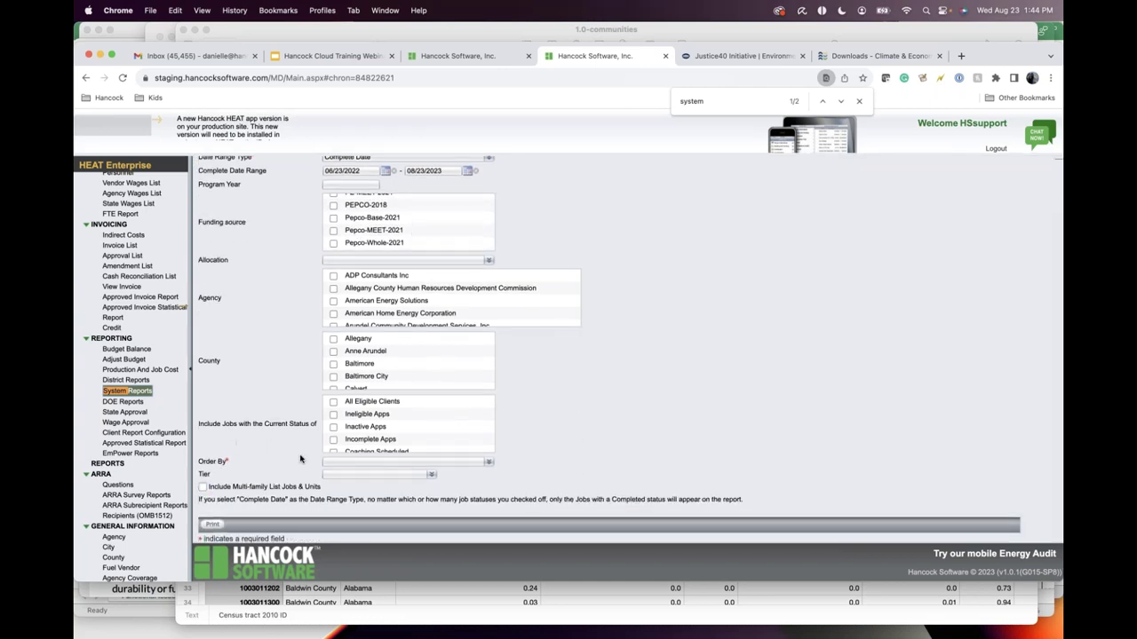
{"action": "left_click", "coordinate": [348, 462]}
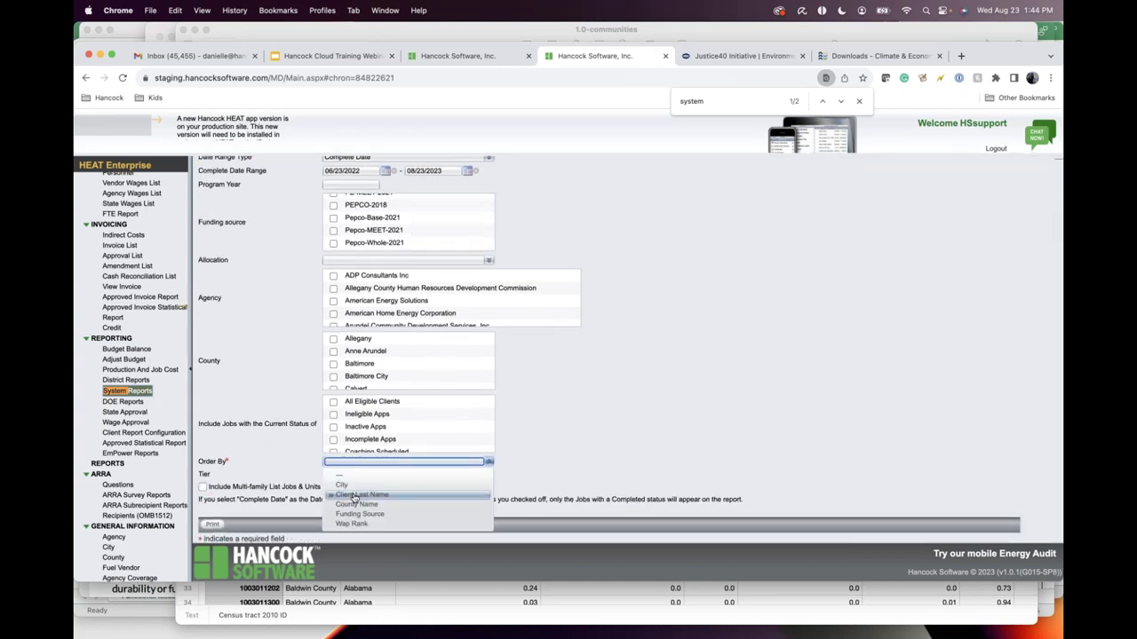
{"action": "left_click", "coordinate": [357, 495]}
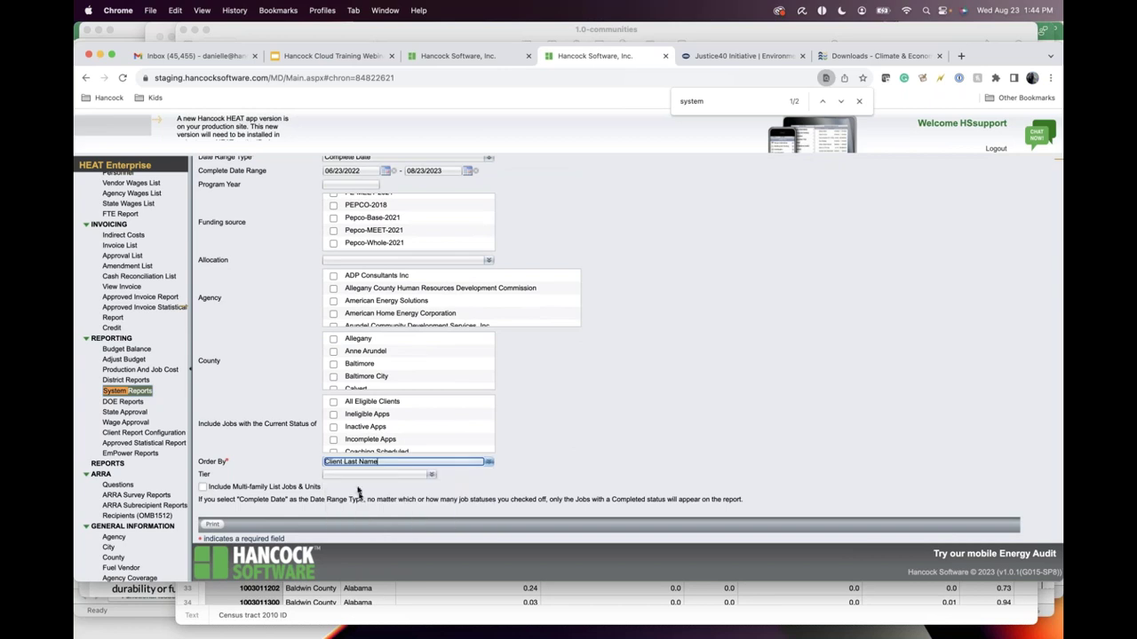
{"action": "left_click", "coordinate": [212, 523]}
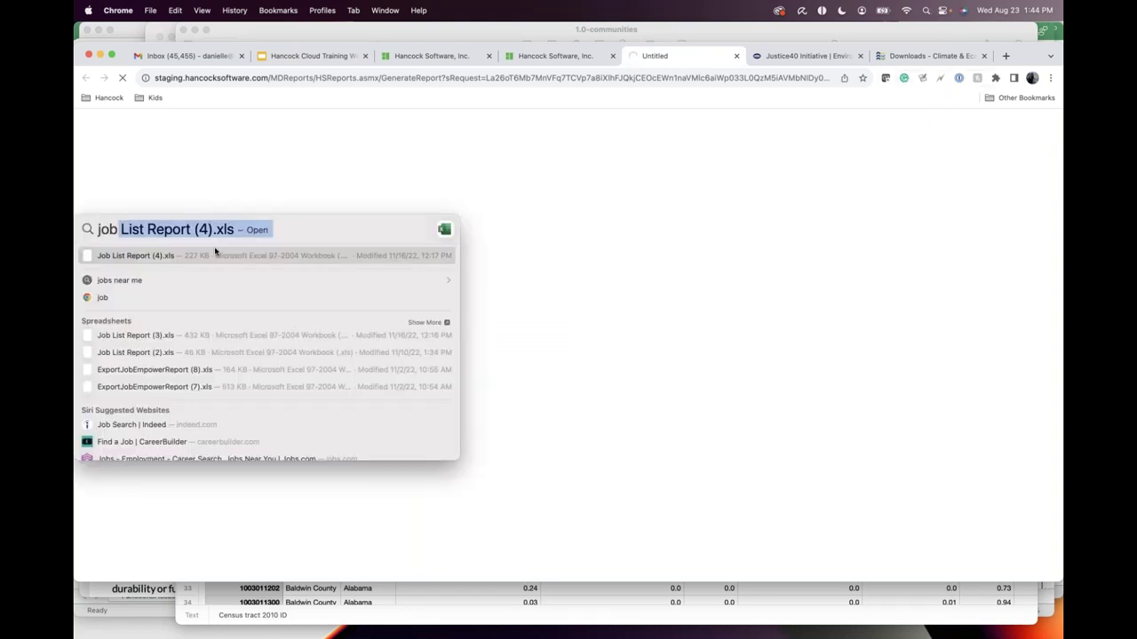
Open Job List Report (4).xls despite the format warning and enlarge its window
{"action": "left_click", "coordinate": [150, 256]}
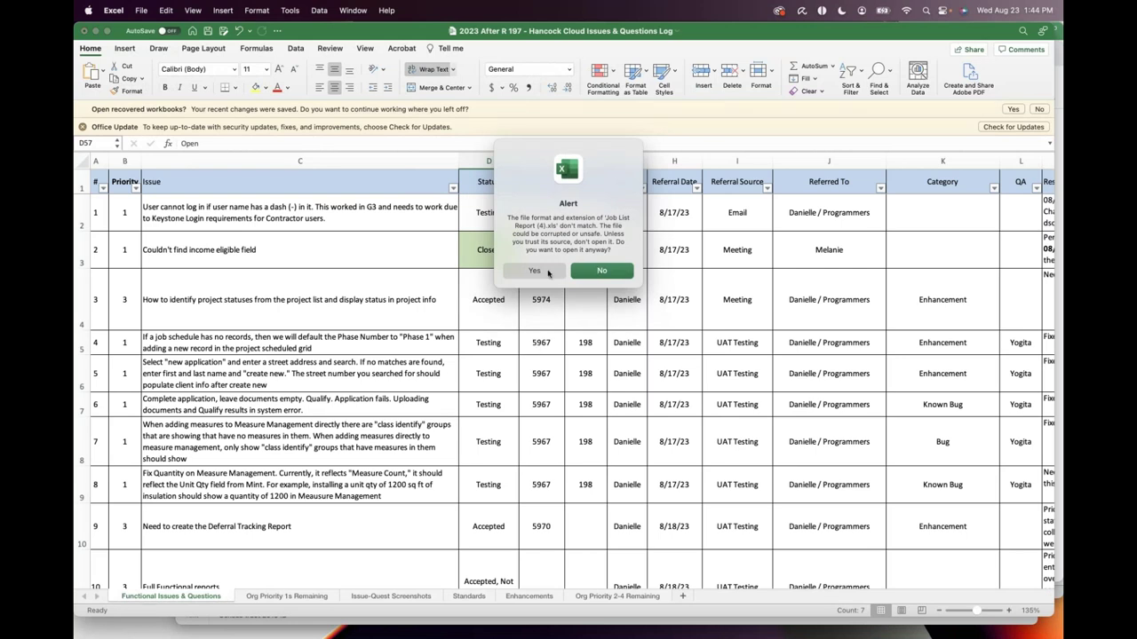
{"action": "left_click", "coordinate": [548, 273]}
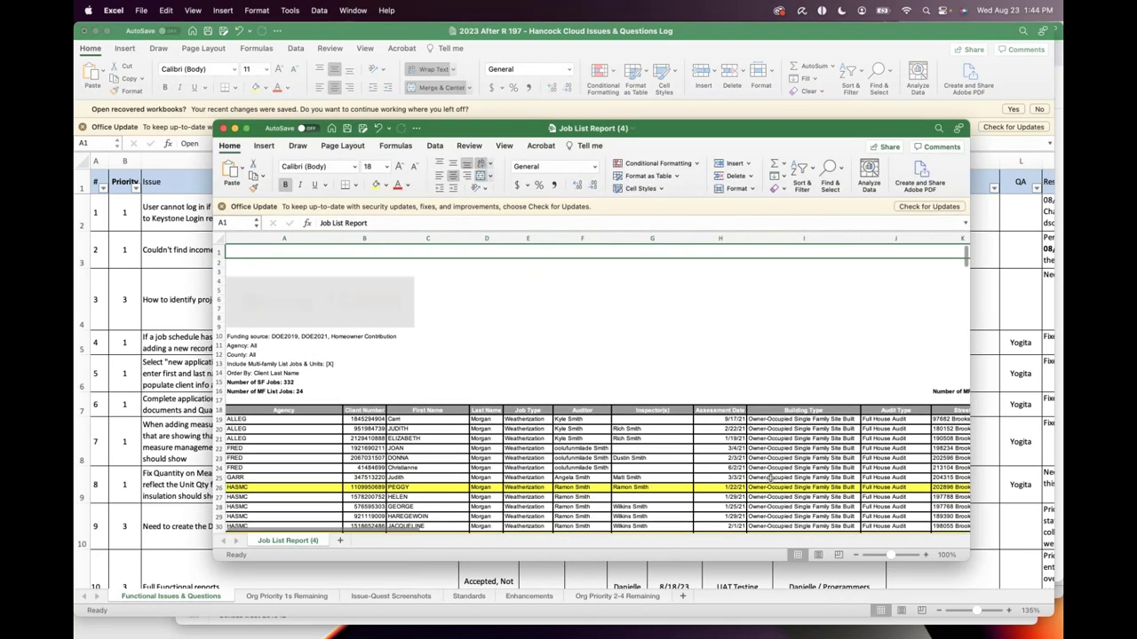
{"action": "scroll", "coordinate": [770, 478], "scroll_direction": "right", "scroll_amount": 10}
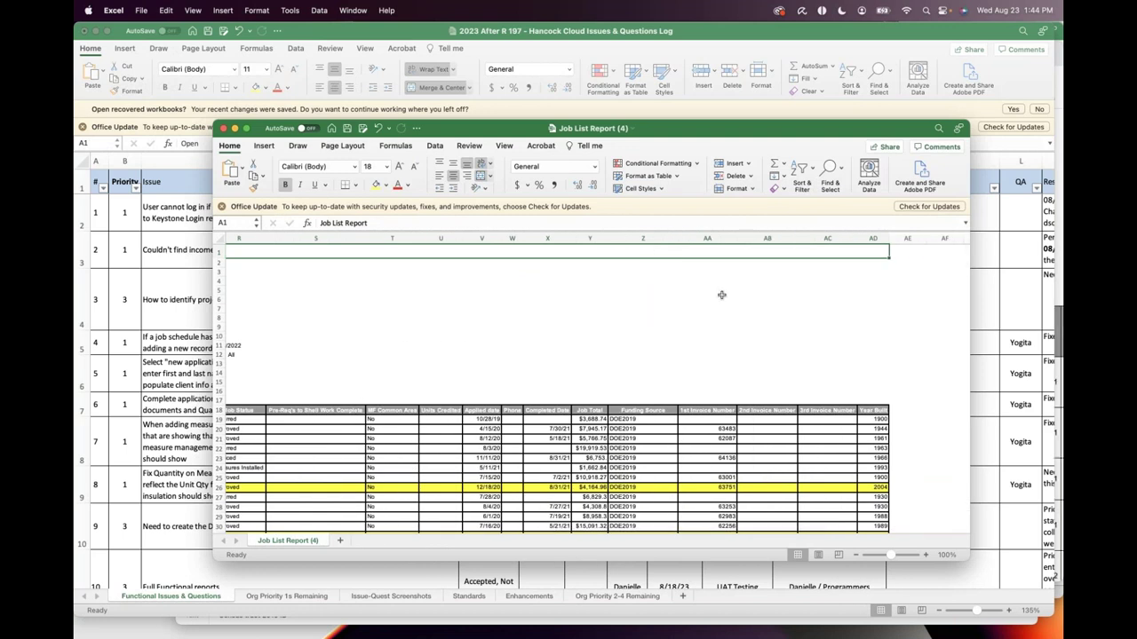
{"action": "left_click_drag", "start_coordinate": [634, 128], "coordinate": [514, 44]}
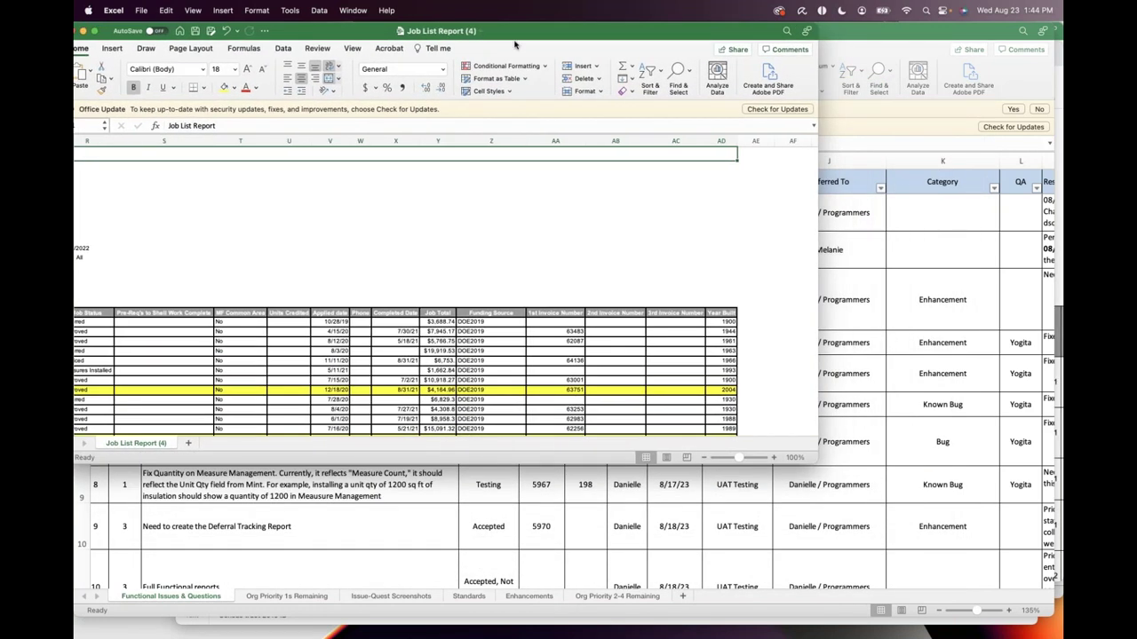
{"action": "left_click_drag", "start_coordinate": [817, 461], "coordinate": [1063, 636]}
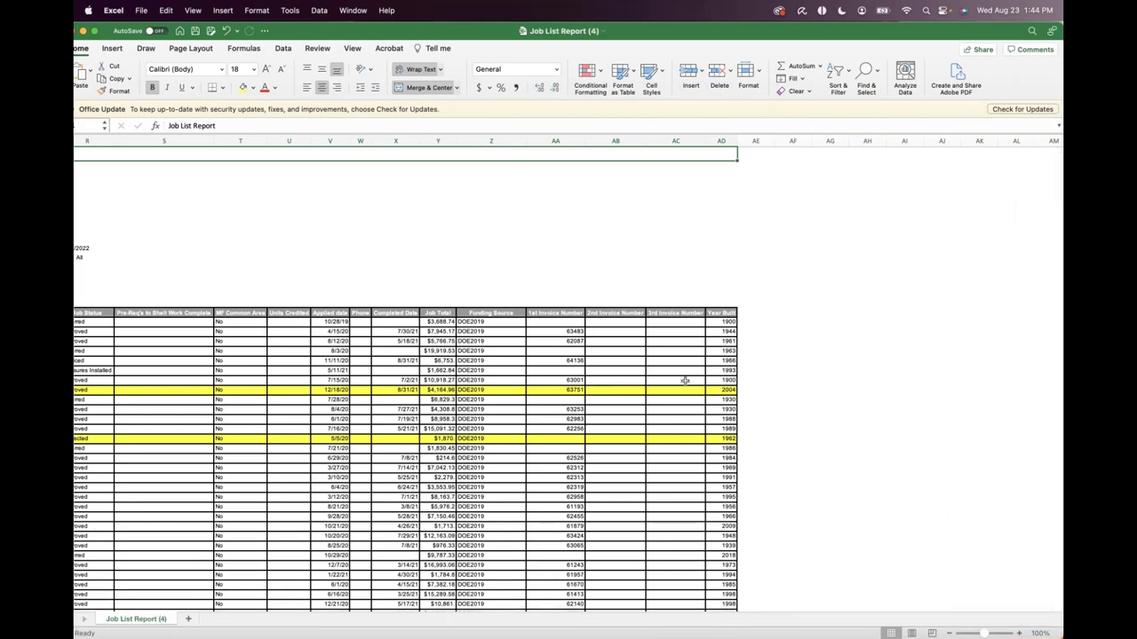
Scroll across the workbook's columns, then bring the Chrome report back in front
{"action": "scroll", "coordinate": [685, 380], "scroll_direction": "left", "scroll_amount": 2}
{"action": "scroll", "coordinate": [685, 380], "scroll_direction": "left", "scroll_amount": 15}
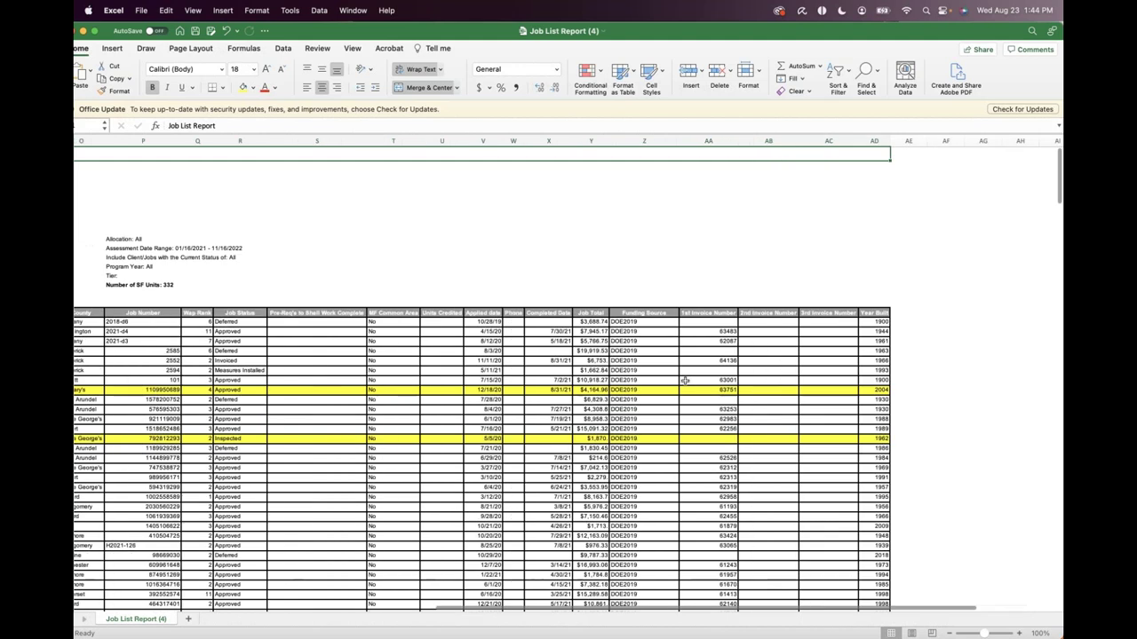
{"action": "scroll", "coordinate": [685, 380], "scroll_direction": "left", "scroll_amount": 6}
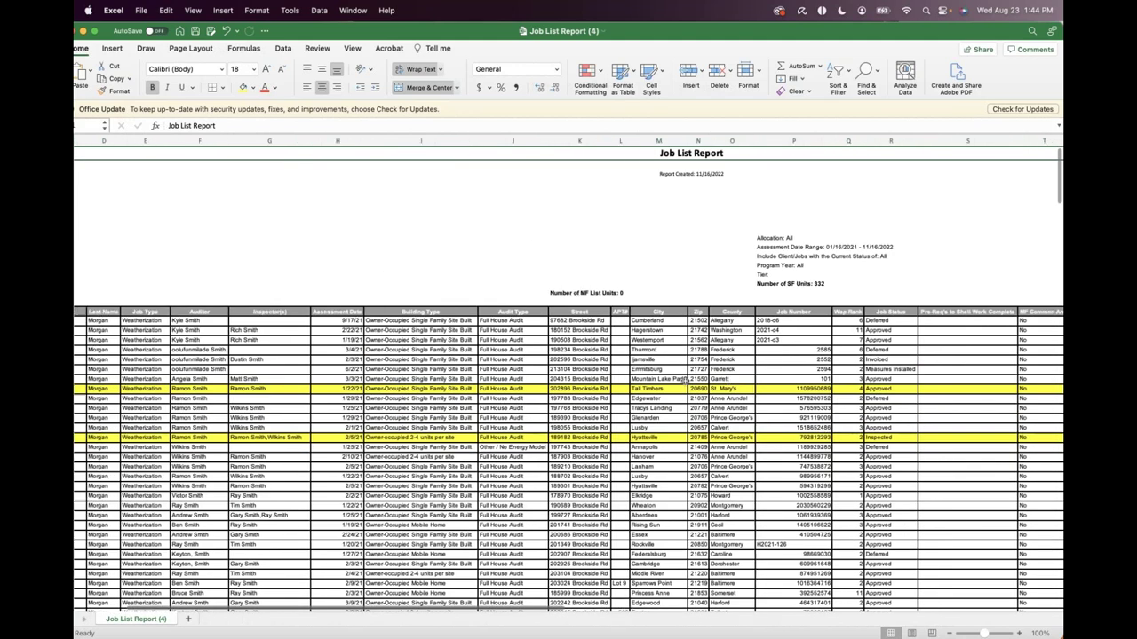
{"action": "scroll", "coordinate": [684, 380], "scroll_direction": "right", "scroll_amount": 5}
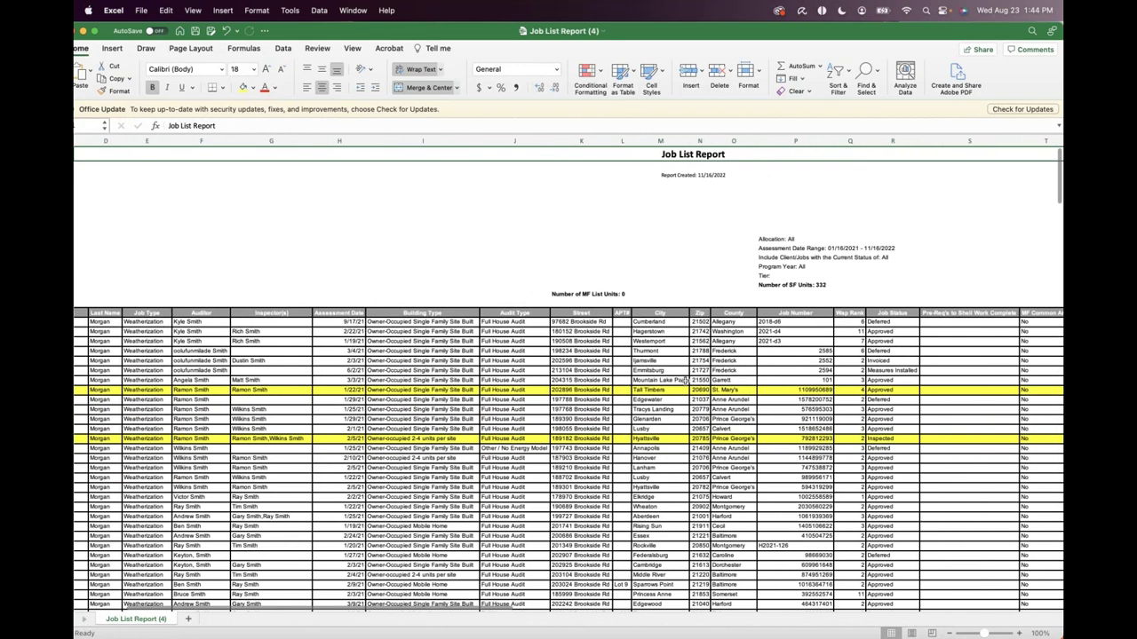
{"action": "scroll", "coordinate": [626, 344], "scroll_direction": "right", "scroll_amount": 8}
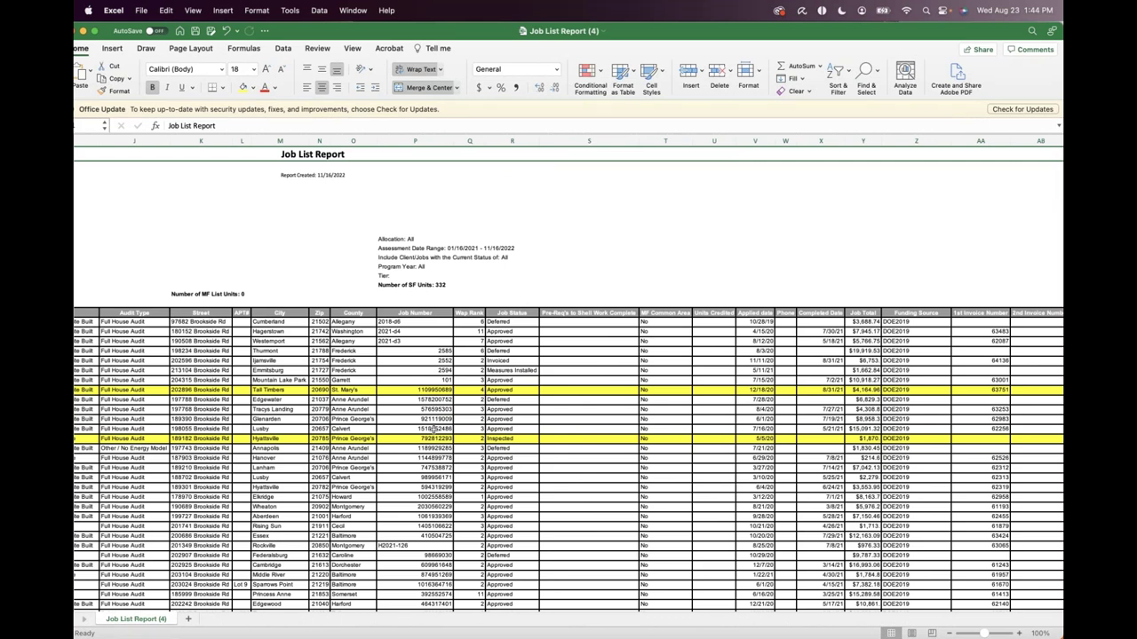
{"action": "scroll", "coordinate": [498, 479], "scroll_direction": "right", "scroll_amount": 8}
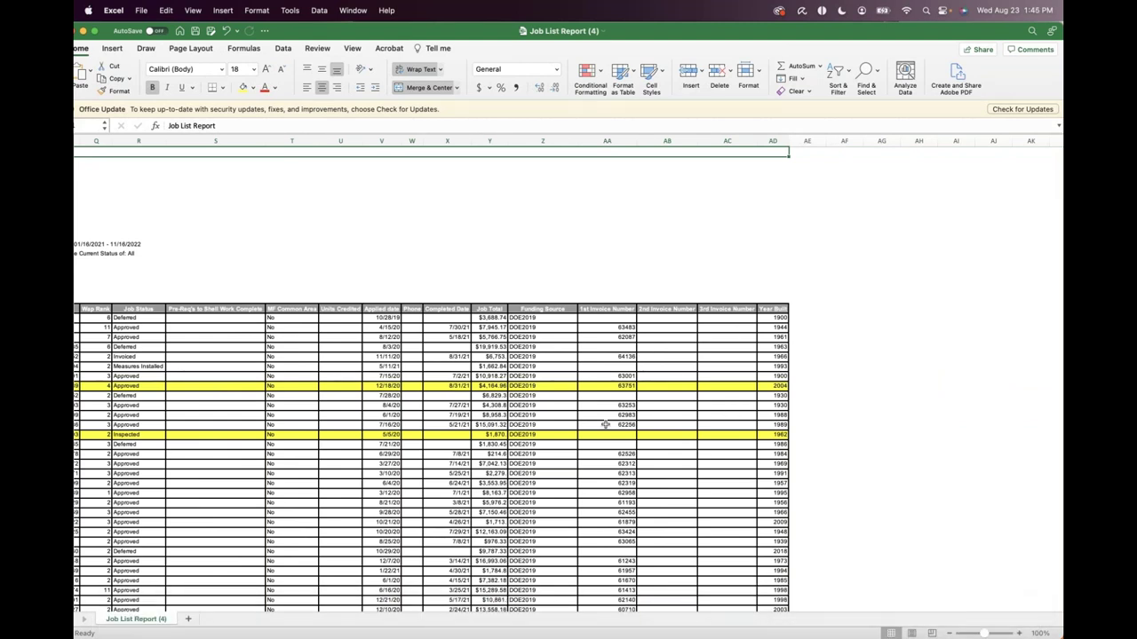
{"action": "scroll", "coordinate": [604, 424], "scroll_direction": "up", "scroll_amount": 1}
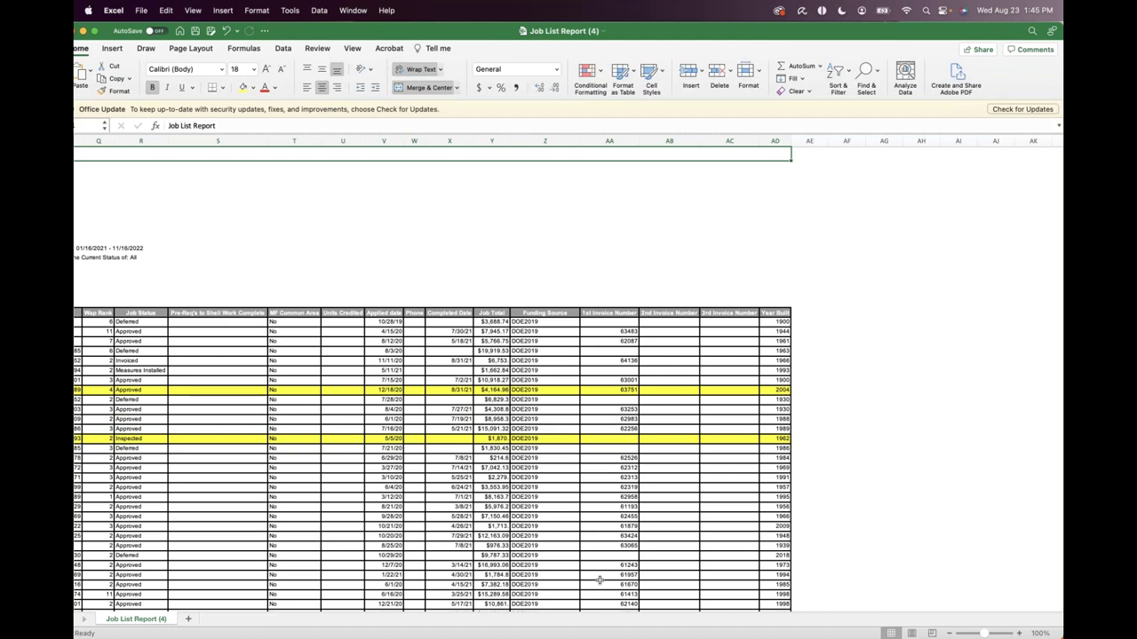
{"action": "mouse_move", "coordinate": [657, 622]}
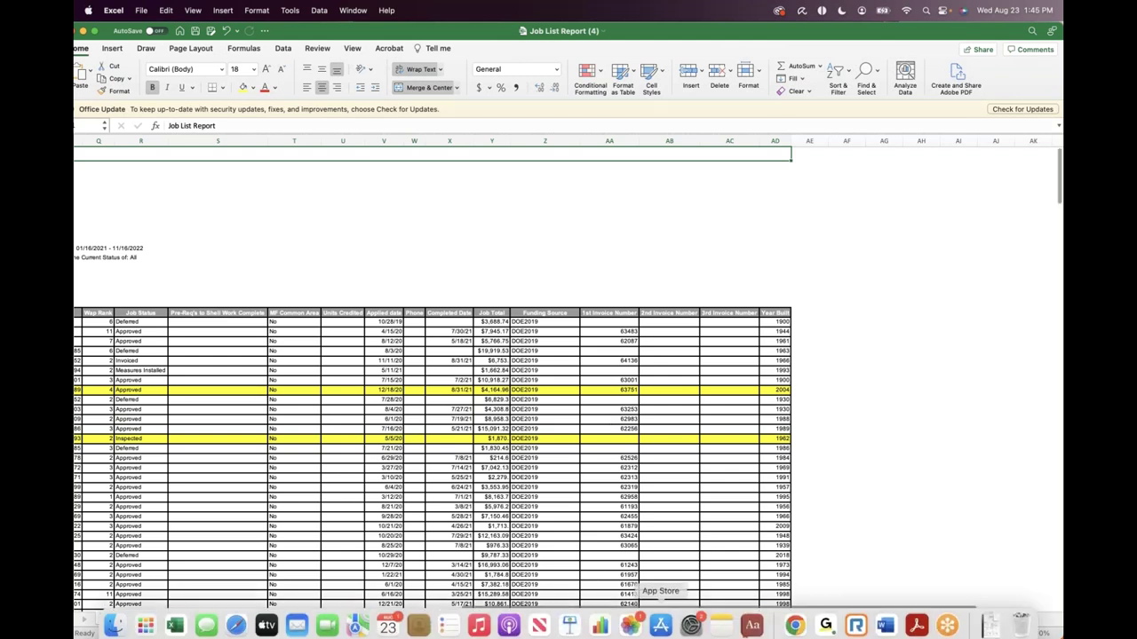
{"action": "left_click", "coordinate": [790, 621]}
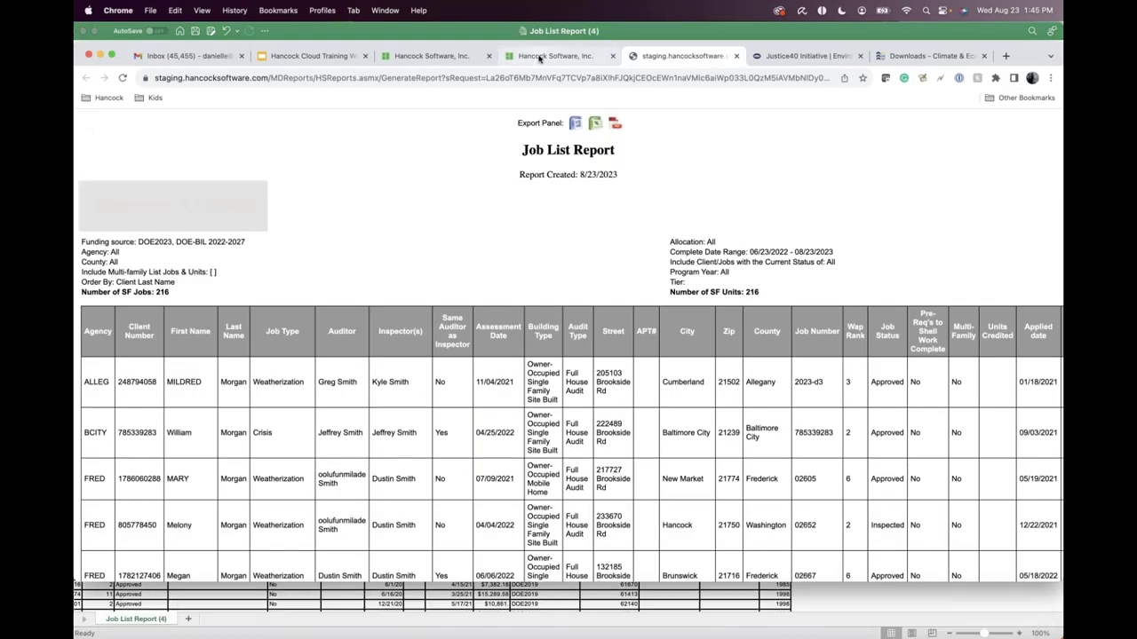
Scroll right through the Job List report's completed date, job total and funding columns
{"action": "scroll", "coordinate": [617, 422], "scroll_direction": "right", "scroll_amount": 5}
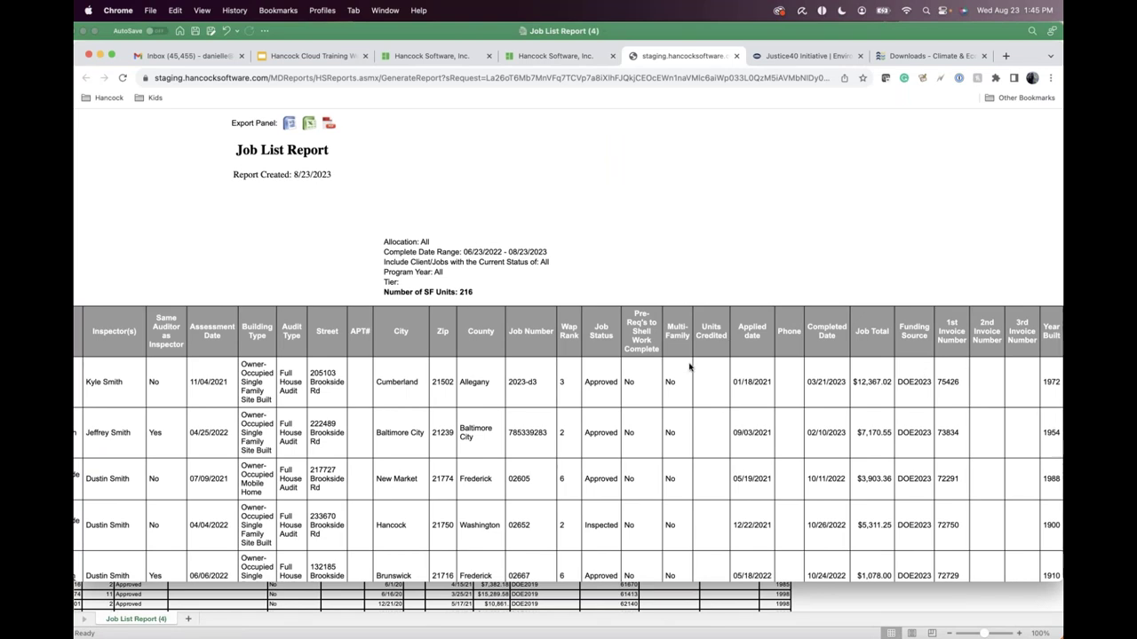
Look through the Justice40 Initiative, screening-tool downloads and Job List report tabs
{"action": "left_click", "coordinate": [778, 56]}
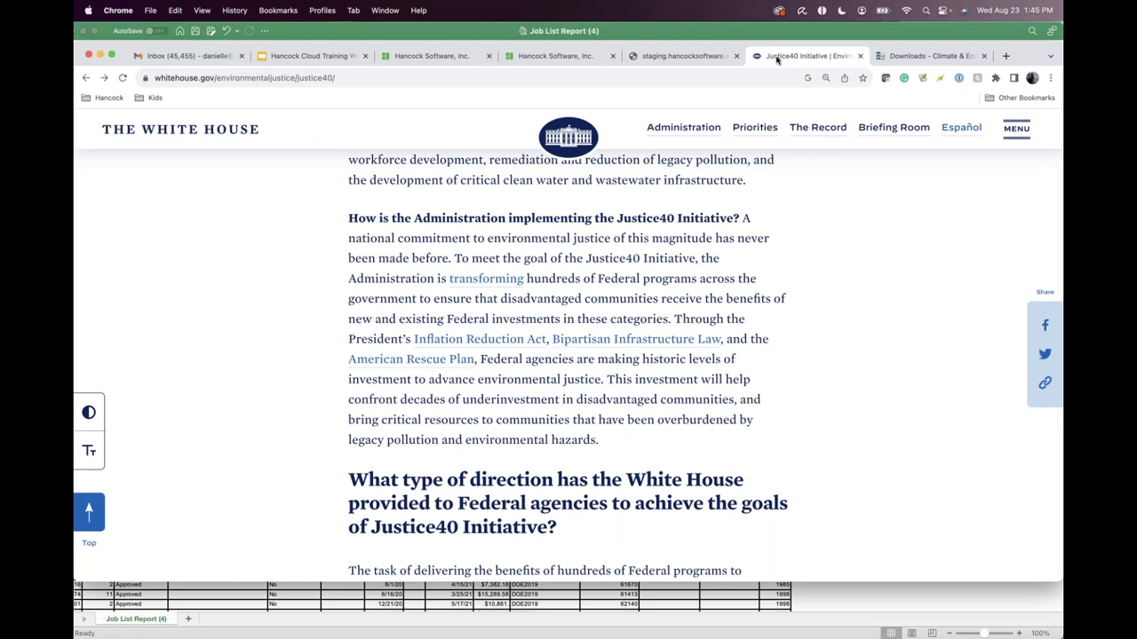
{"action": "left_click", "coordinate": [902, 56]}
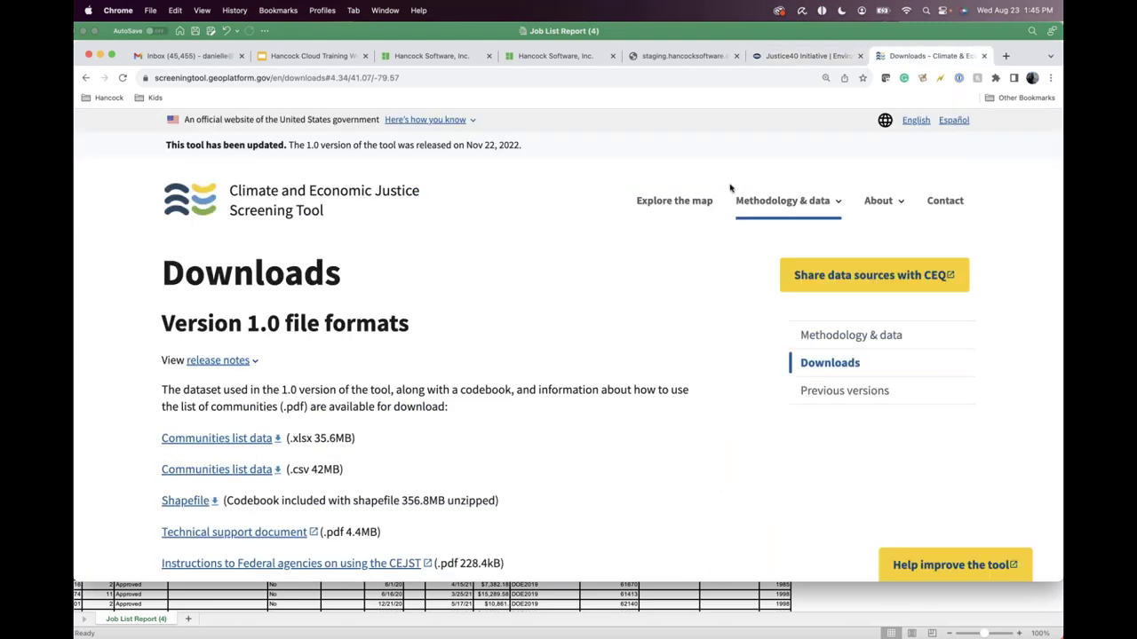
{"action": "scroll", "coordinate": [677, 320], "scroll_direction": "down", "scroll_amount": 1}
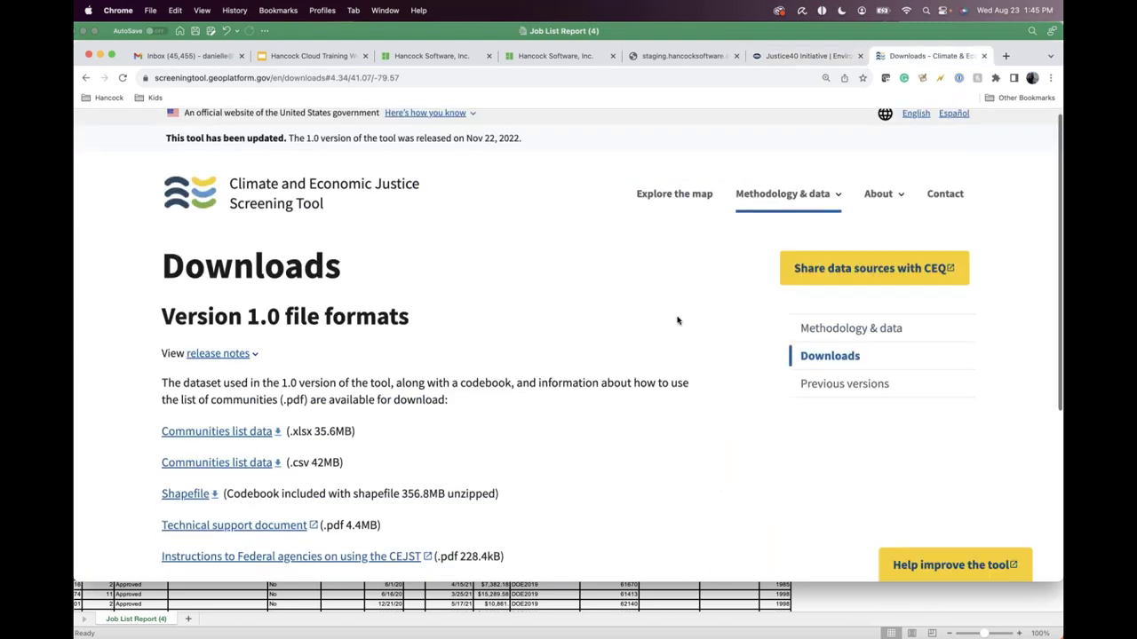
{"action": "scroll", "coordinate": [677, 321], "scroll_direction": "down", "scroll_amount": 3}
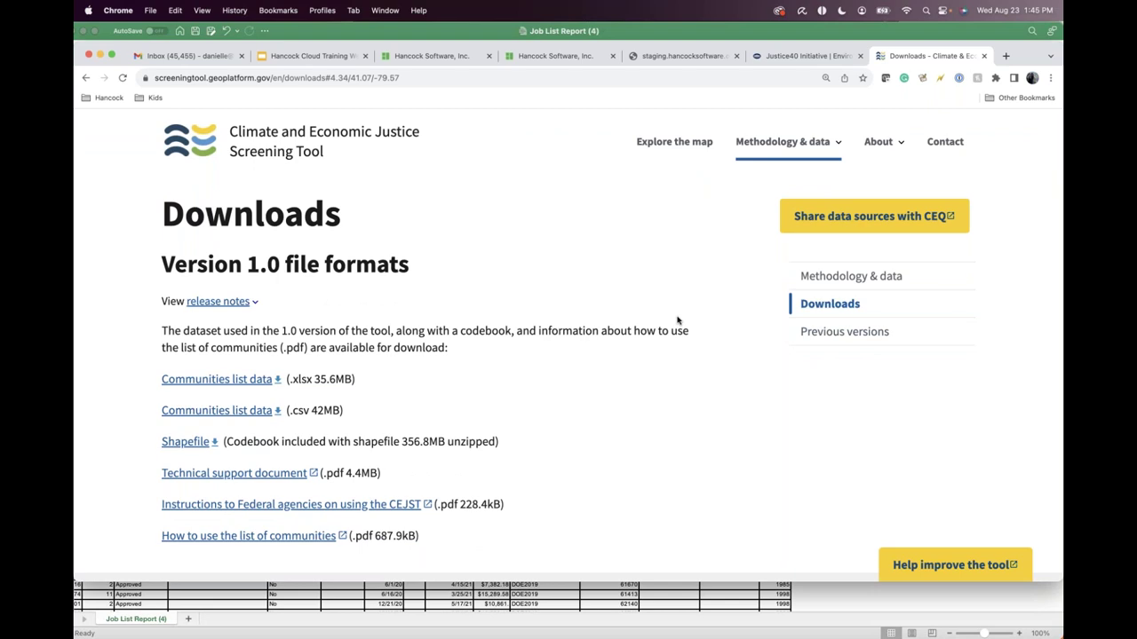
{"action": "scroll", "coordinate": [677, 320], "scroll_direction": "up", "scroll_amount": 1}
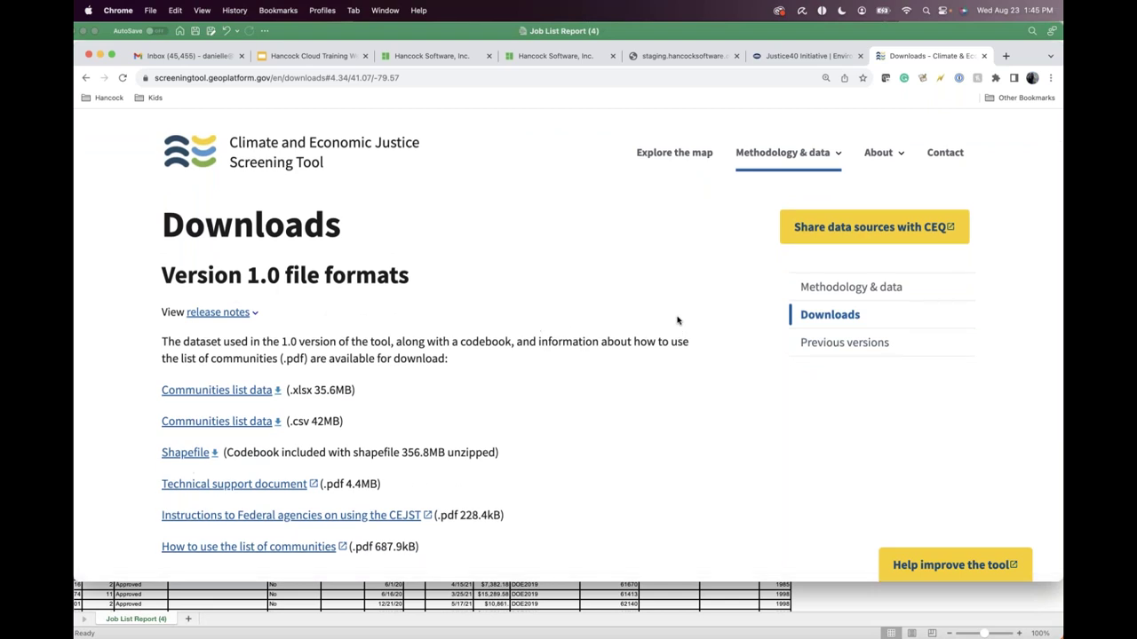
{"action": "left_click", "coordinate": [761, 60]}
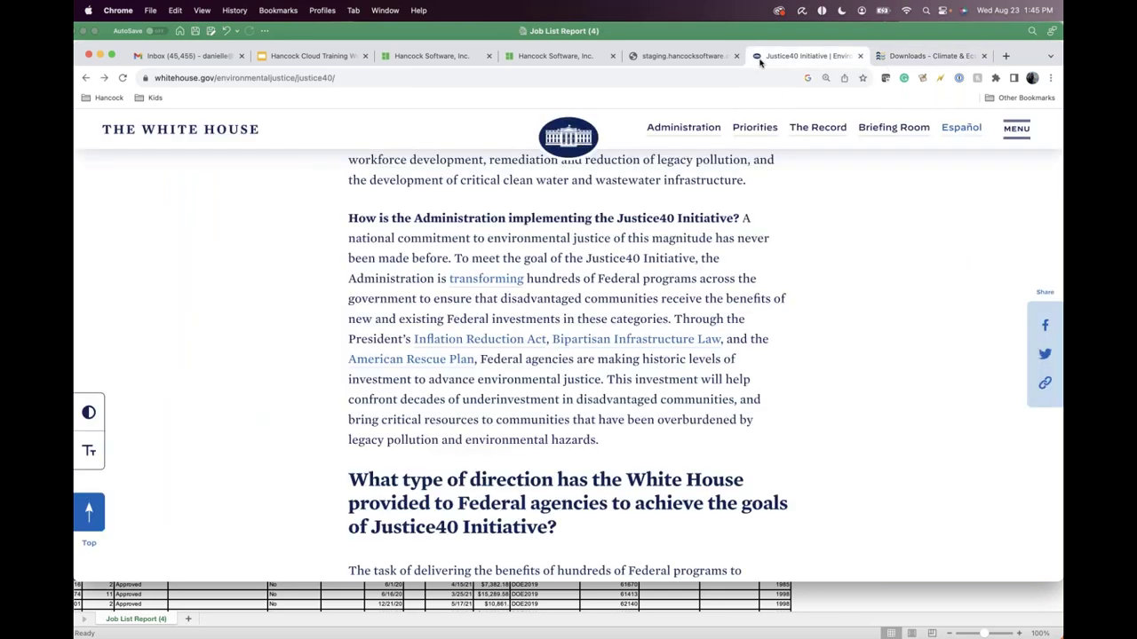
{"action": "left_click", "coordinate": [701, 59]}
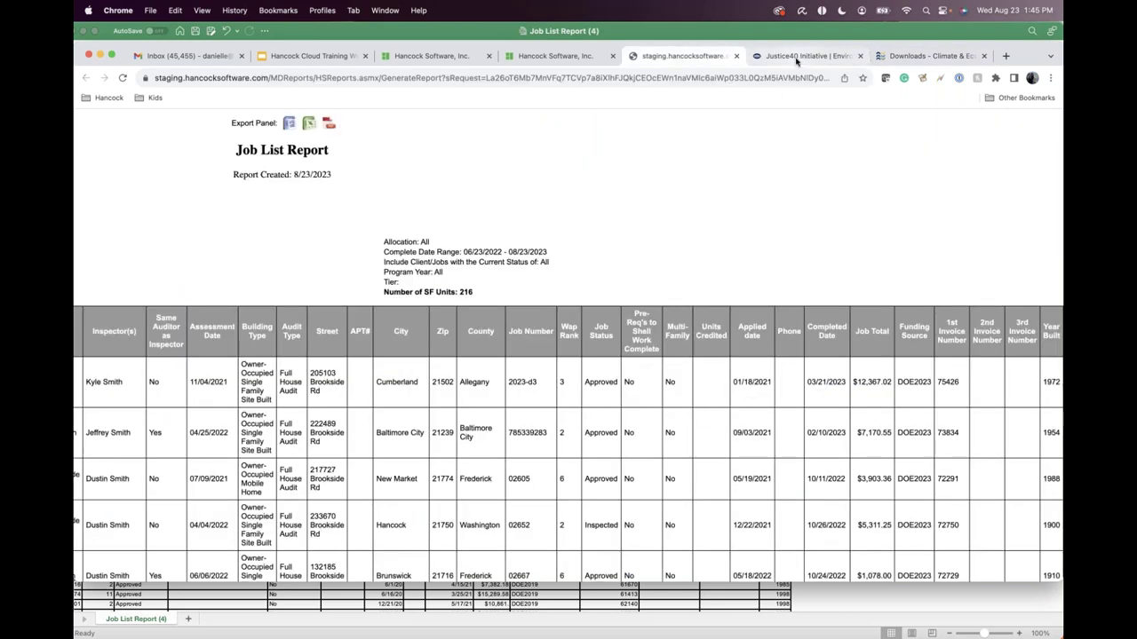
{"action": "left_click", "coordinate": [786, 62]}
{"action": "scroll", "coordinate": [622, 348], "scroll_direction": "up", "scroll_amount": 1}
{"action": "scroll", "coordinate": [635, 398], "scroll_direction": "down", "scroll_amount": 1}
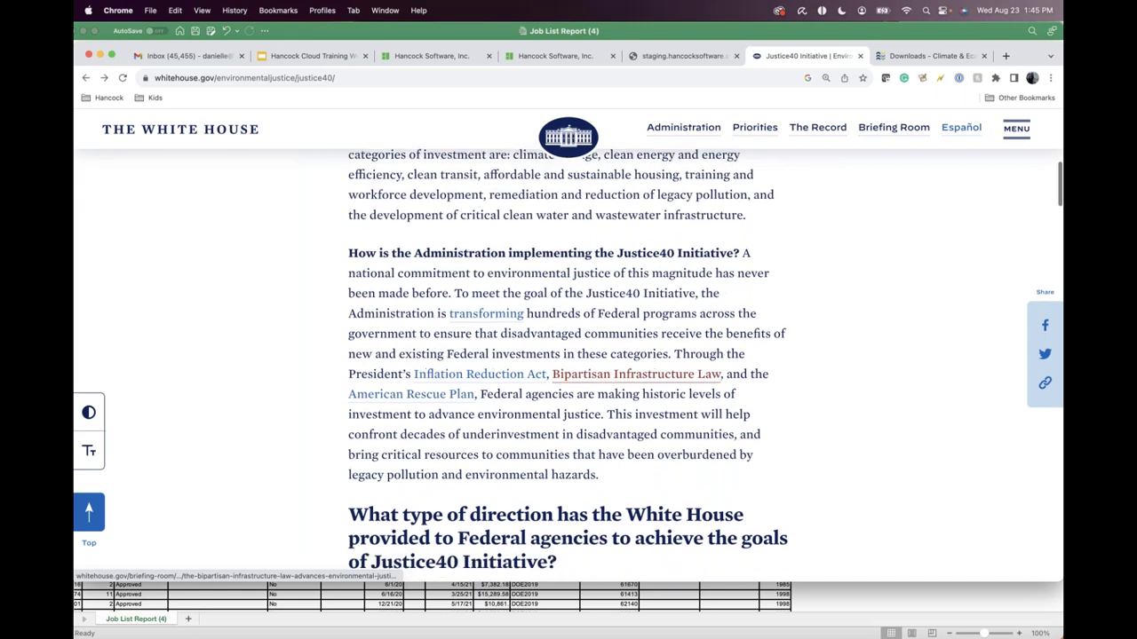
{"action": "left_click", "coordinate": [901, 57]}
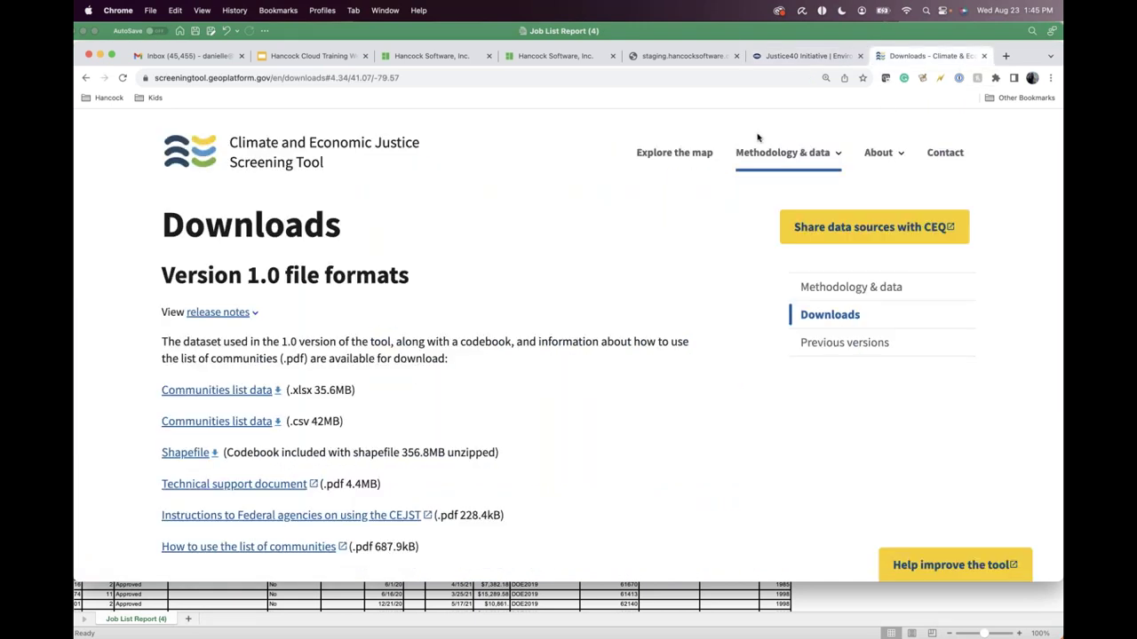
Return to Explore the map, select its address search box, then open GoTo
{"action": "left_click", "coordinate": [85, 77]}
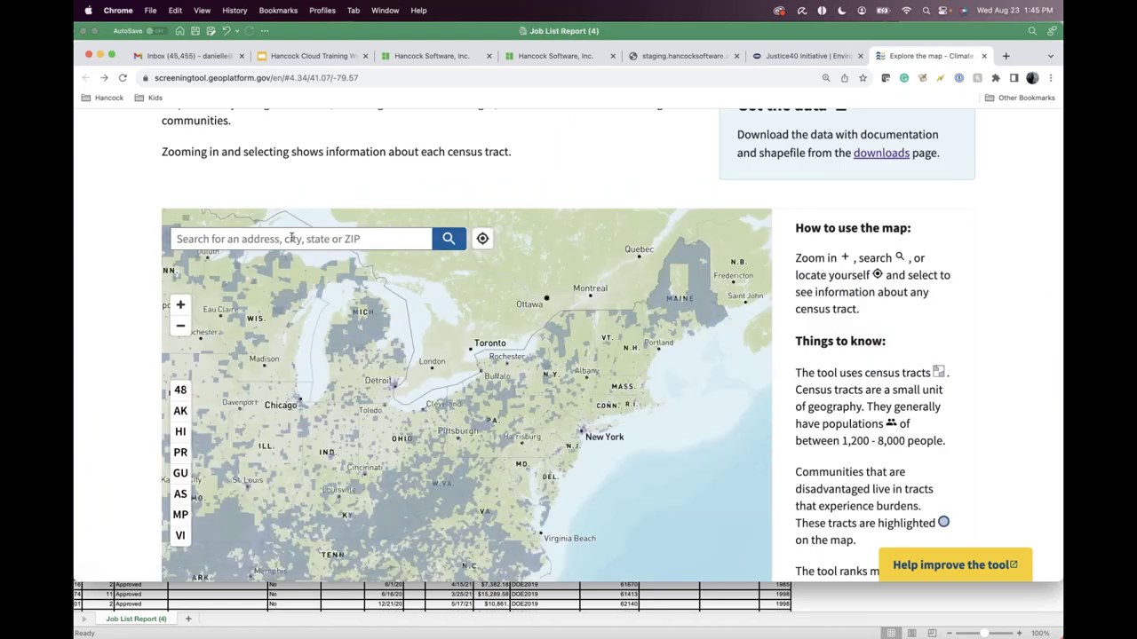
{"action": "left_click", "coordinate": [291, 237]}
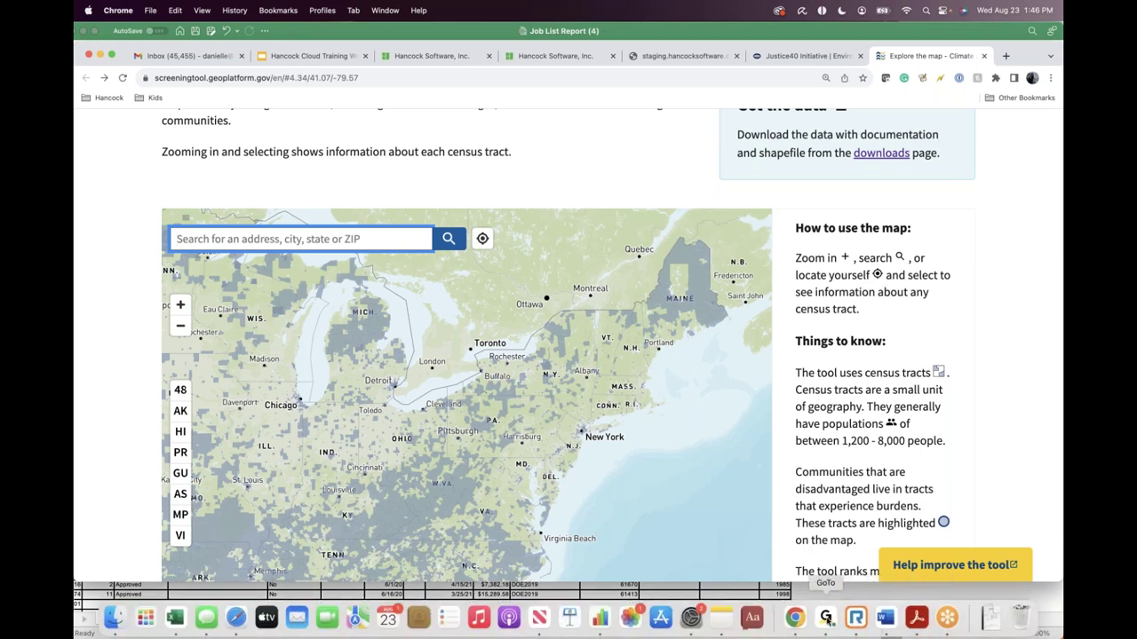
{"action": "left_click", "coordinate": [825, 617]}
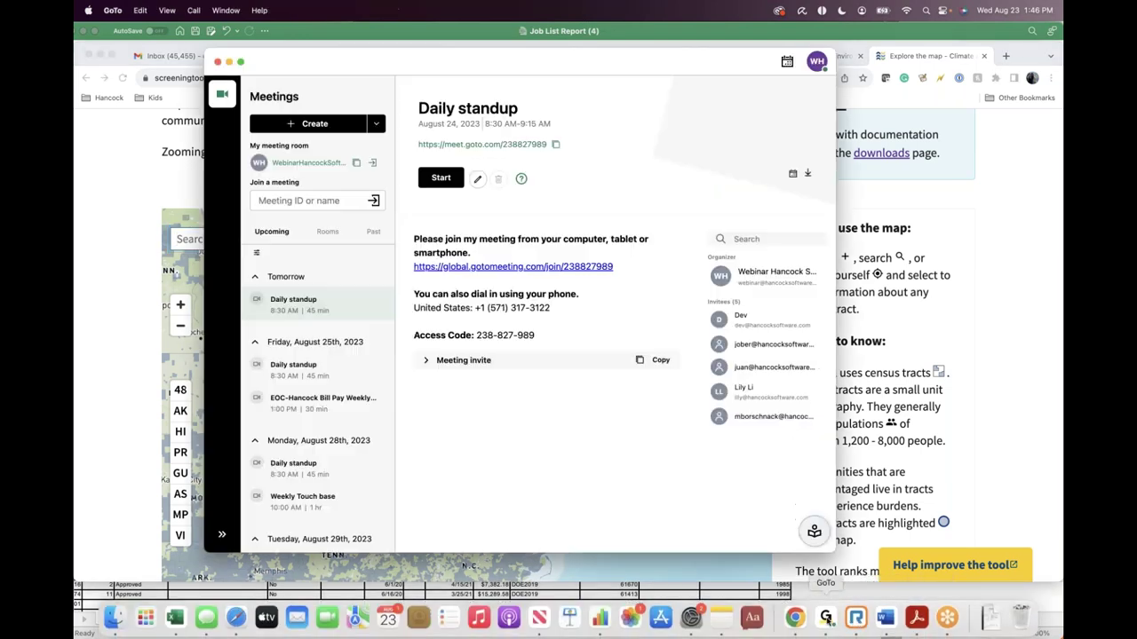
Close, reopen, then put away the GoTo meetings window
{"action": "left_click", "coordinate": [218, 61]}
{"action": "mouse_move", "coordinate": [865, 622]}
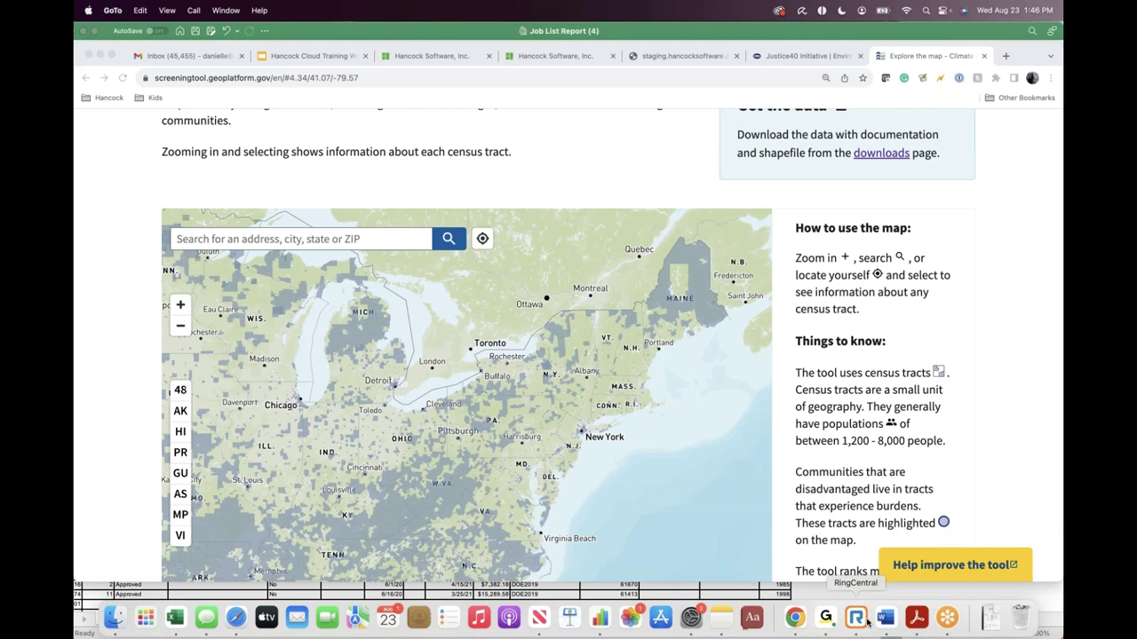
{"action": "left_click", "coordinate": [947, 619]}
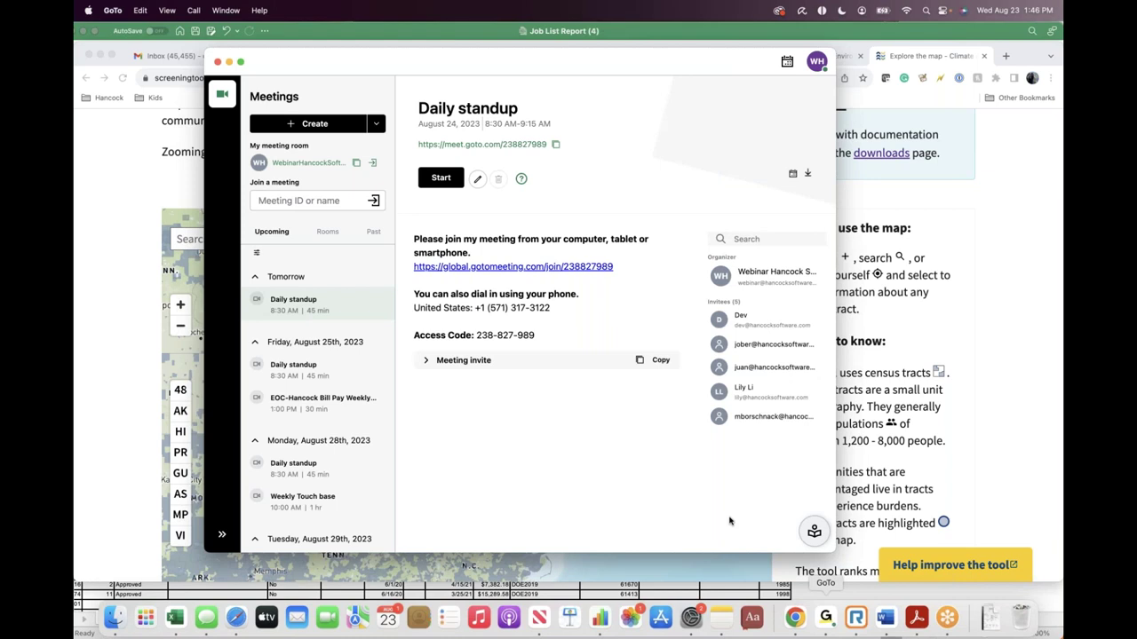
{"action": "left_click", "coordinate": [228, 62]}
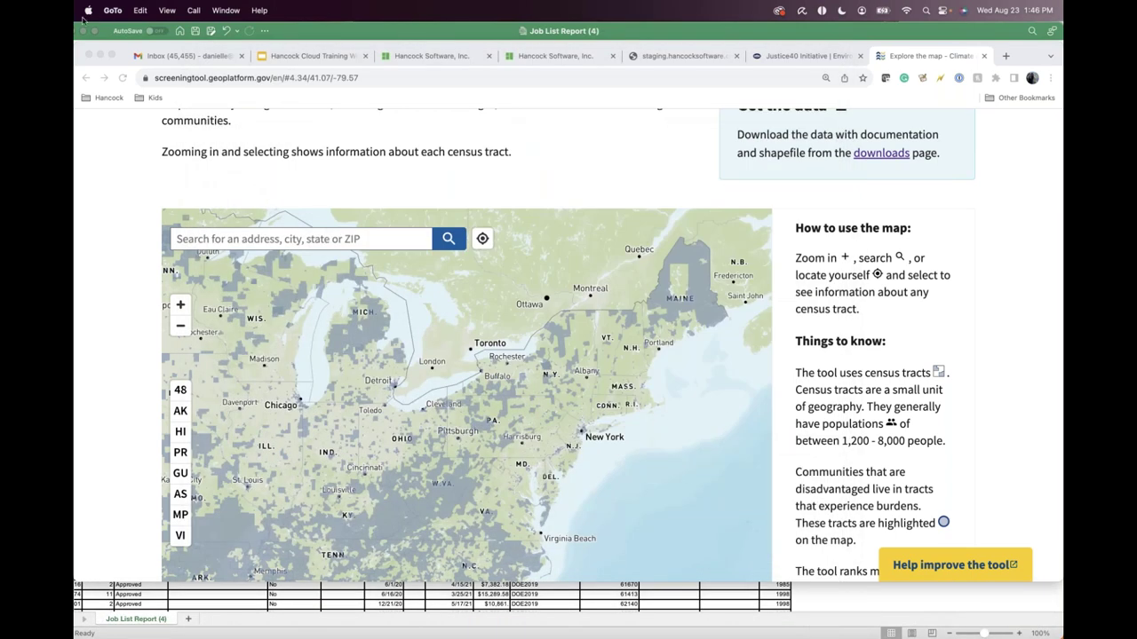
Close the Job List Report (4), issues log, 1.0-communities, PA Measures and PA Test Cases workbooks
{"action": "left_click", "coordinate": [83, 31]}
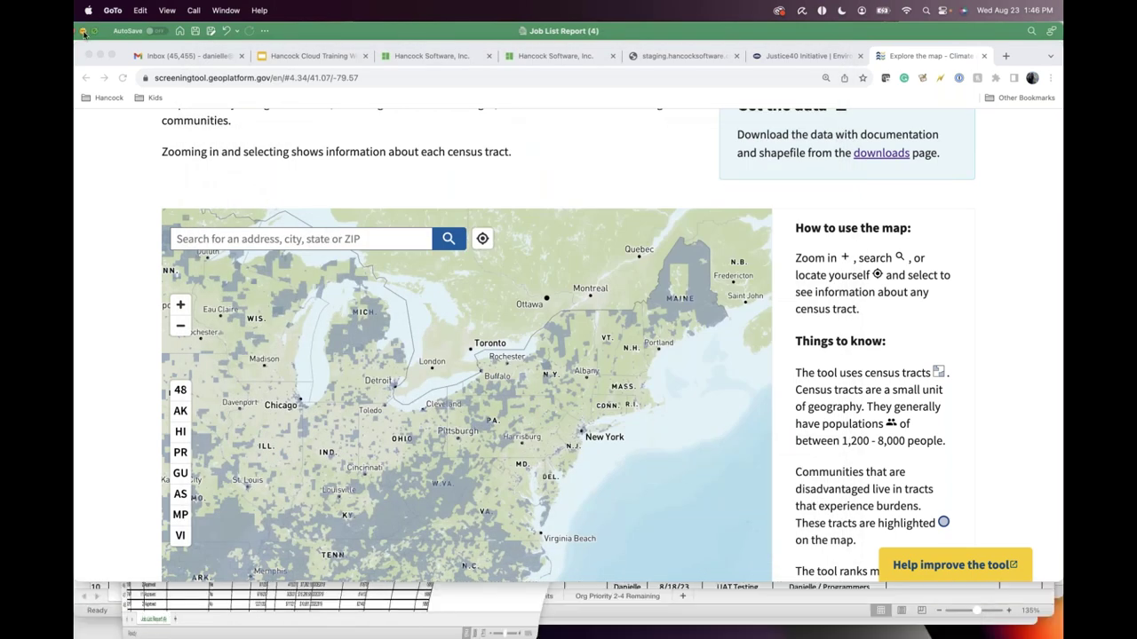
{"action": "left_click", "coordinate": [95, 32]}
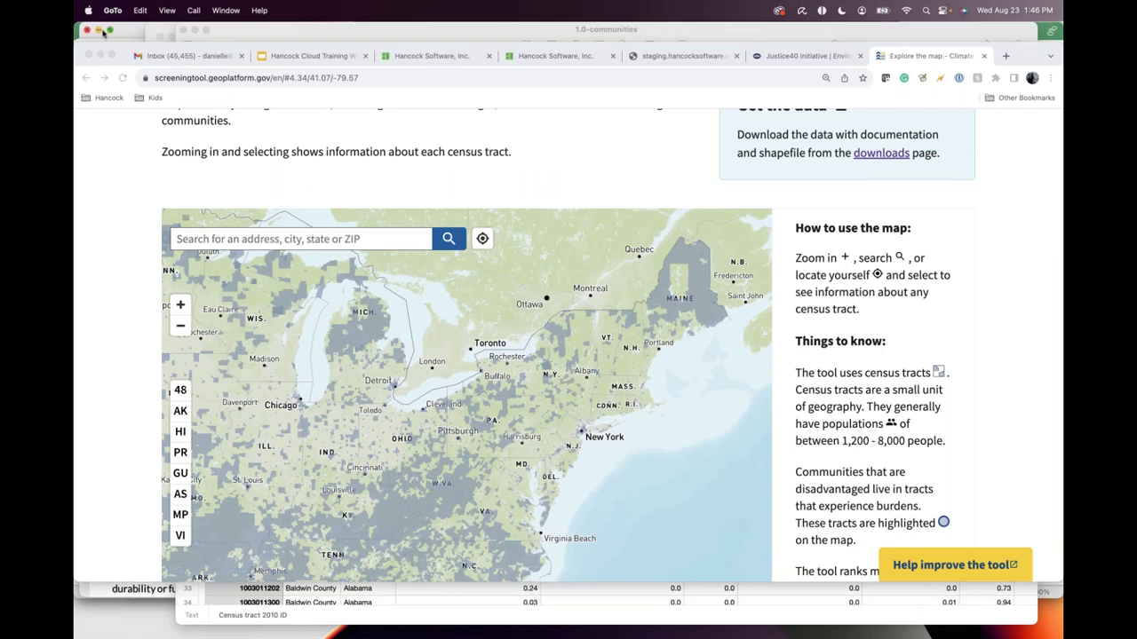
{"action": "left_click", "coordinate": [183, 30]}
{"action": "left_click", "coordinate": [171, 37]}
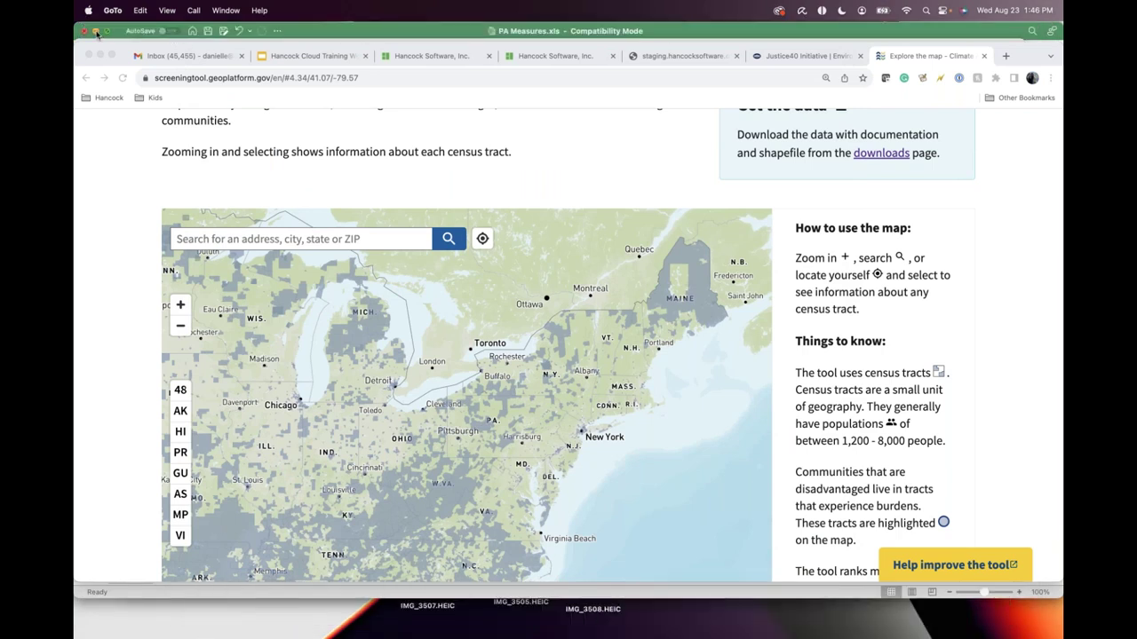
{"action": "left_click", "coordinate": [95, 31]}
{"action": "left_click", "coordinate": [96, 32]}
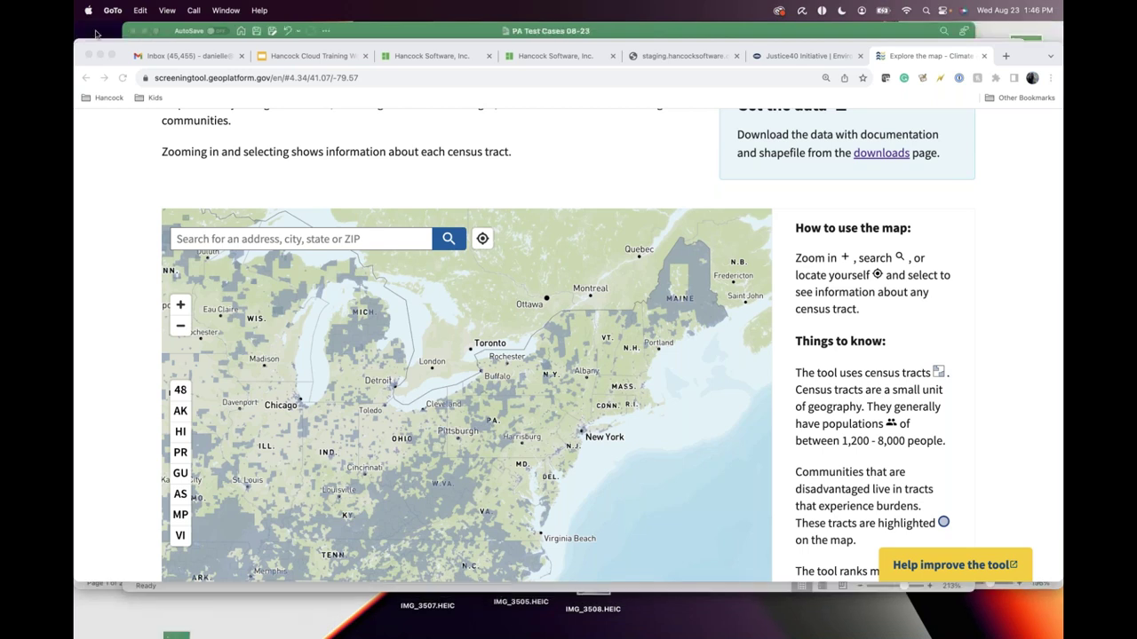
{"action": "left_click", "coordinate": [146, 31]}
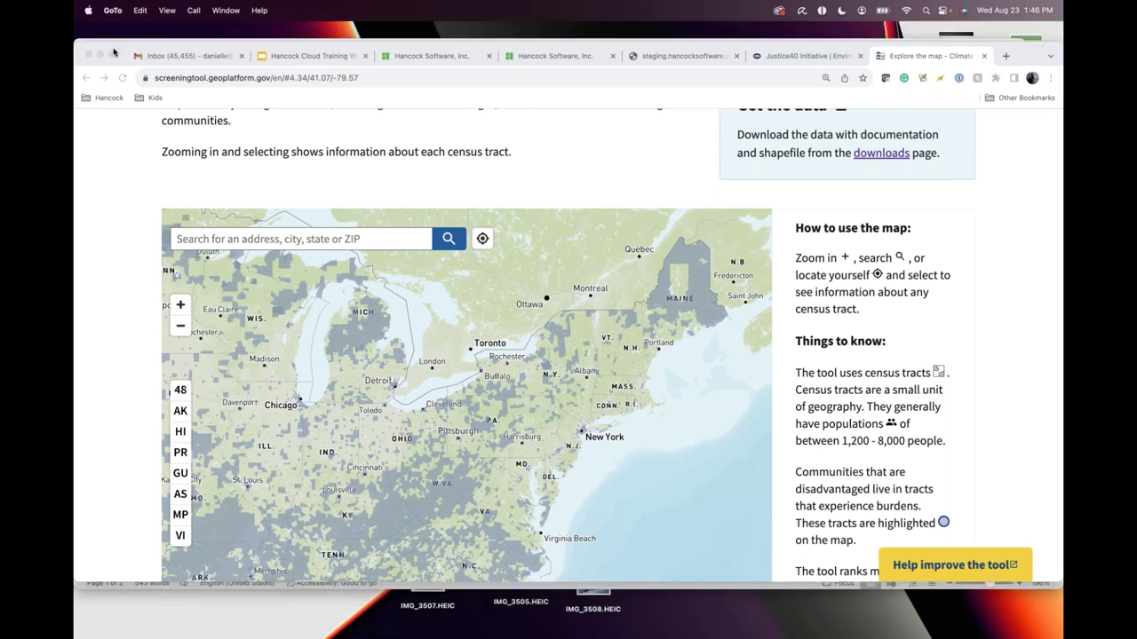
Minimize the Chrome, Gmail inbox, Word and Desktop & Dock settings windows
{"action": "left_click", "coordinate": [100, 56]}
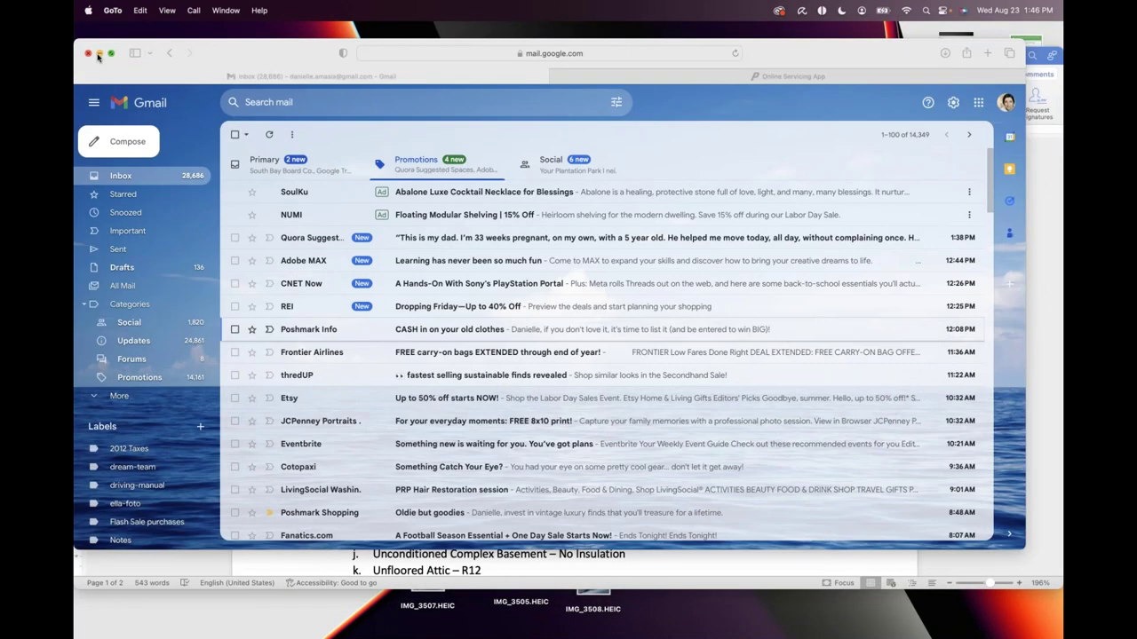
{"action": "left_click", "coordinate": [98, 55]}
{"action": "left_click", "coordinate": [96, 56]}
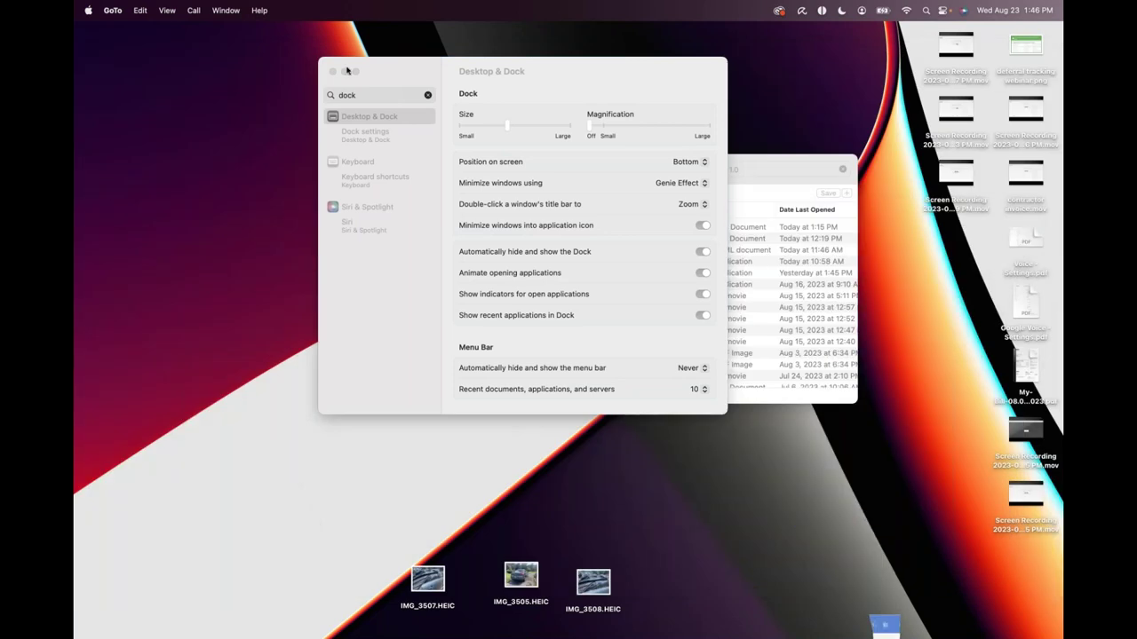
{"action": "left_click", "coordinate": [344, 71]}
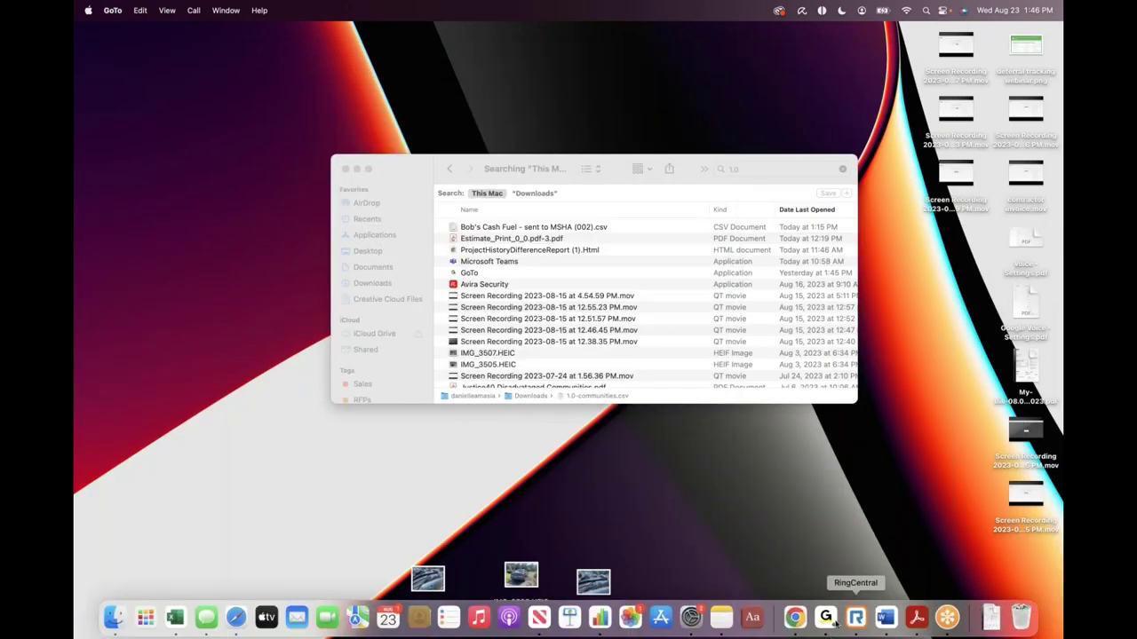
Bring GoTo forward, then put the Chrome census-map page back in front
{"action": "left_click", "coordinate": [821, 615]}
{"action": "right_click", "coordinate": [819, 617]}
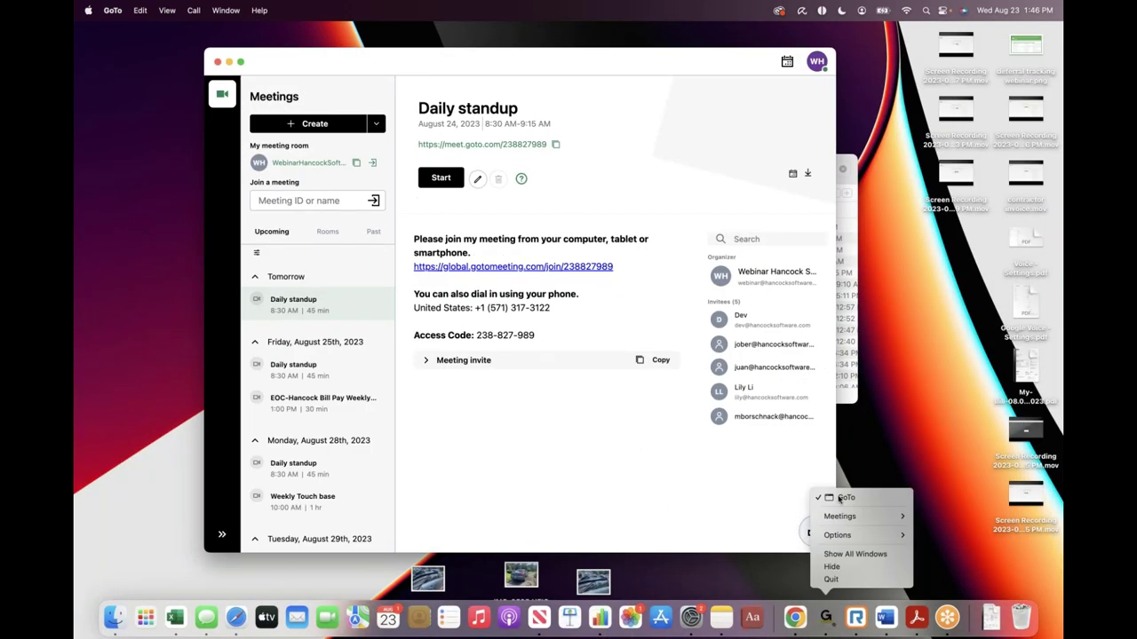
{"action": "left_click", "coordinate": [838, 497]}
{"action": "left_click", "coordinate": [907, 405]}
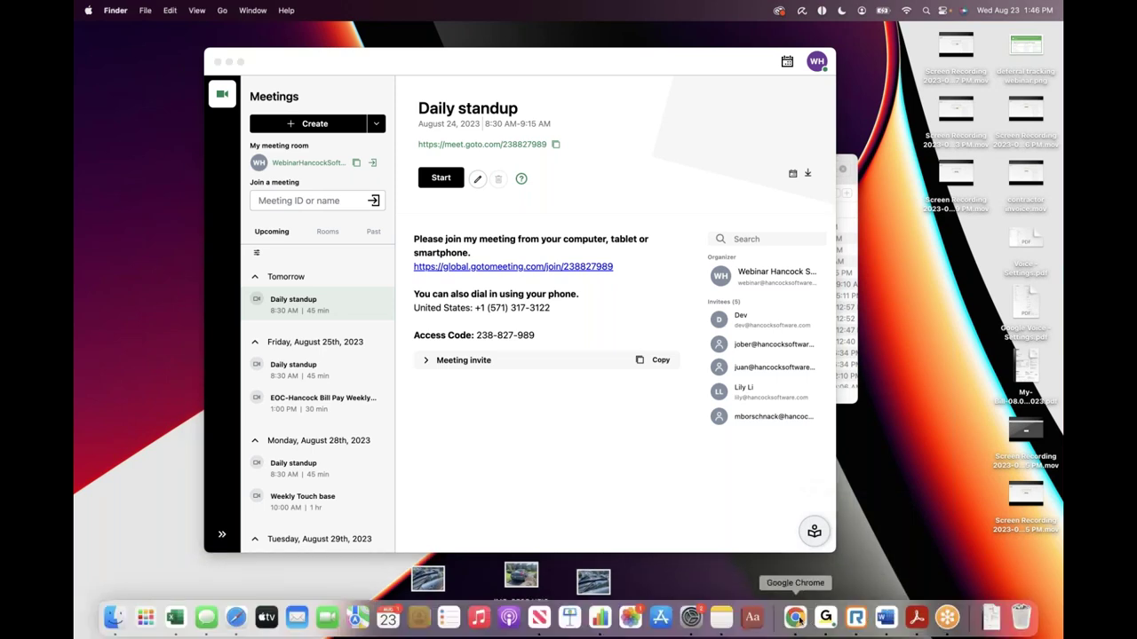
{"action": "left_click", "coordinate": [796, 618]}
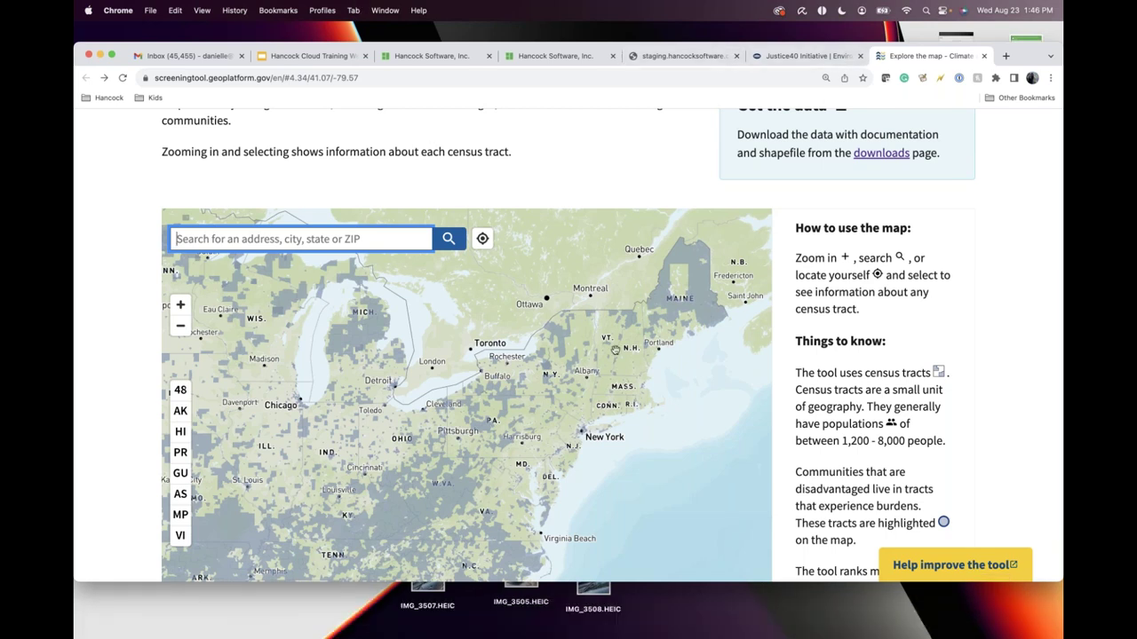
Log in to Hancock Cloud Kentucky Testing with the account password
{"action": "scroll", "coordinate": [614, 350], "scroll_direction": "down", "scroll_amount": 2}
{"action": "scroll", "coordinate": [614, 350], "scroll_direction": "down", "scroll_amount": 1}
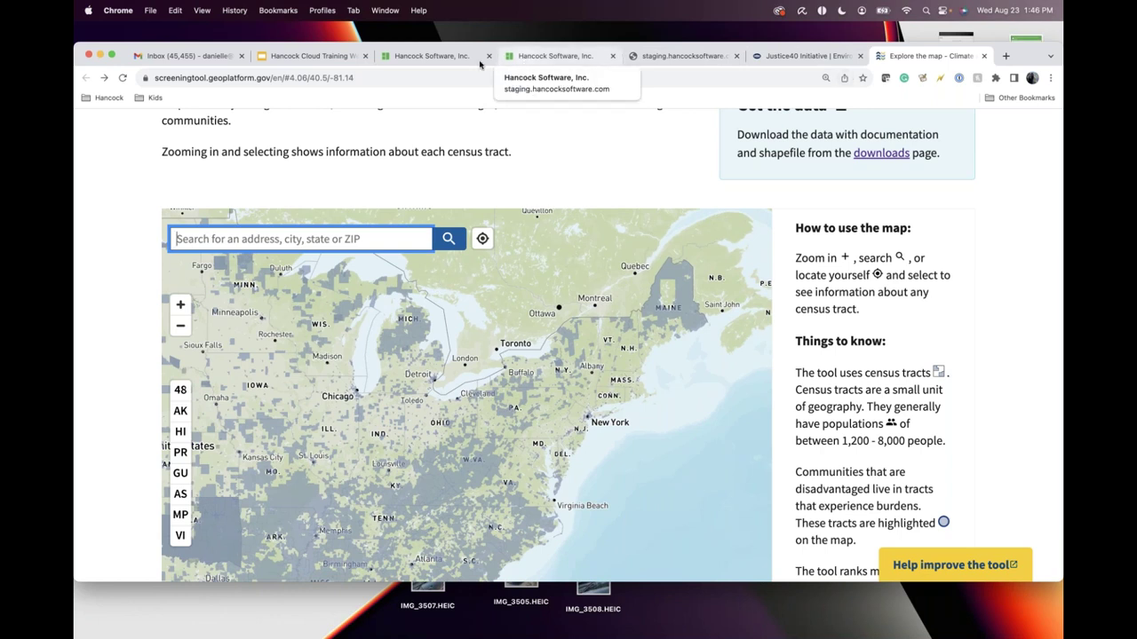
{"action": "left_click", "coordinate": [444, 59]}
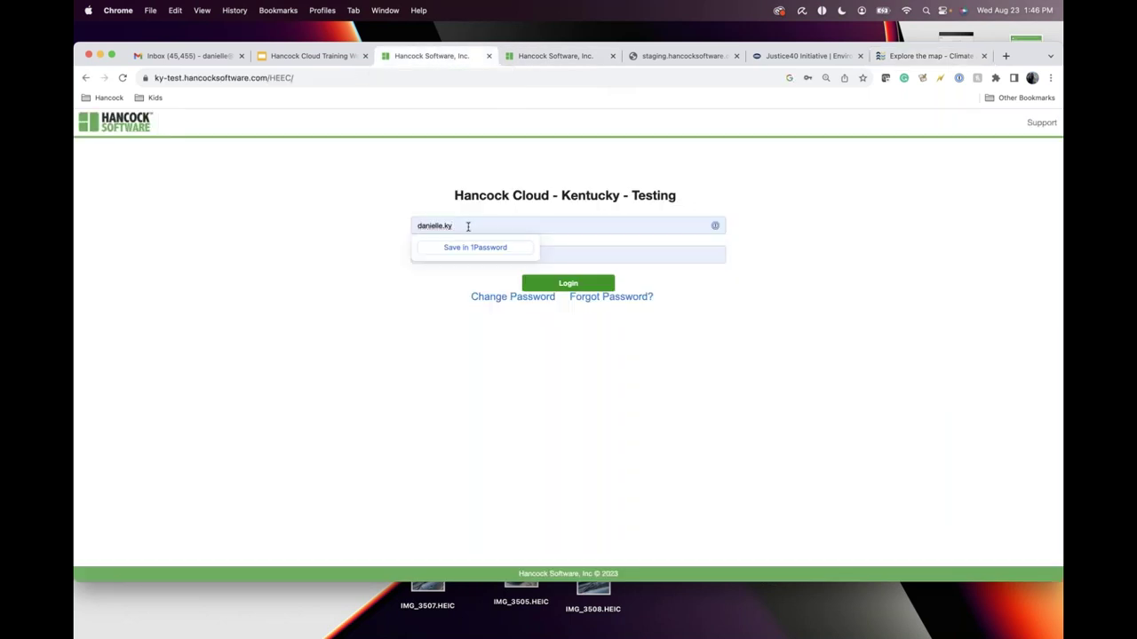
{"action": "left_click", "coordinate": [541, 252]}
{"action": "type", "text": "••••"}
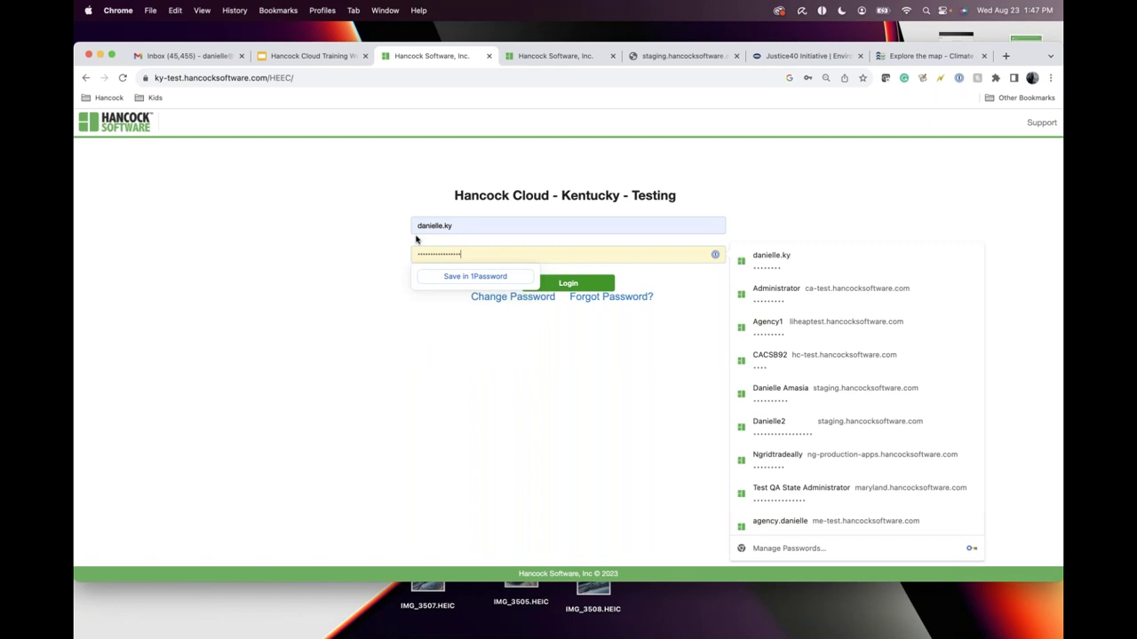
{"action": "left_click", "coordinate": [576, 284]}
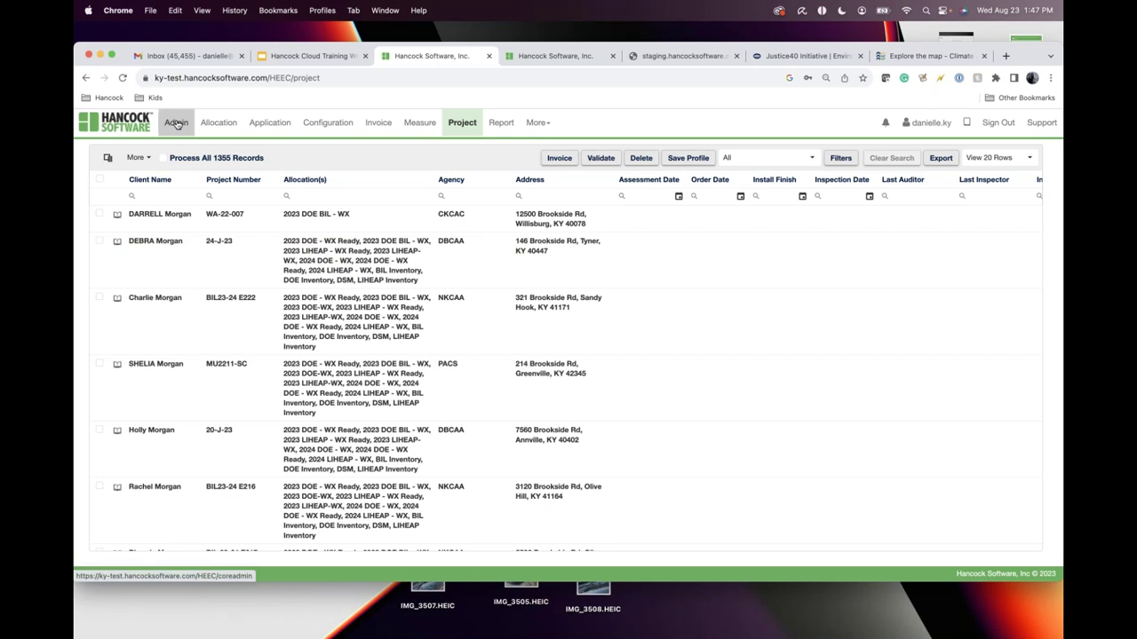
Open the Admin intake template for the Wap program, limited to Field entries
{"action": "left_click", "coordinate": [177, 124]}
{"action": "left_click", "coordinate": [186, 155]}
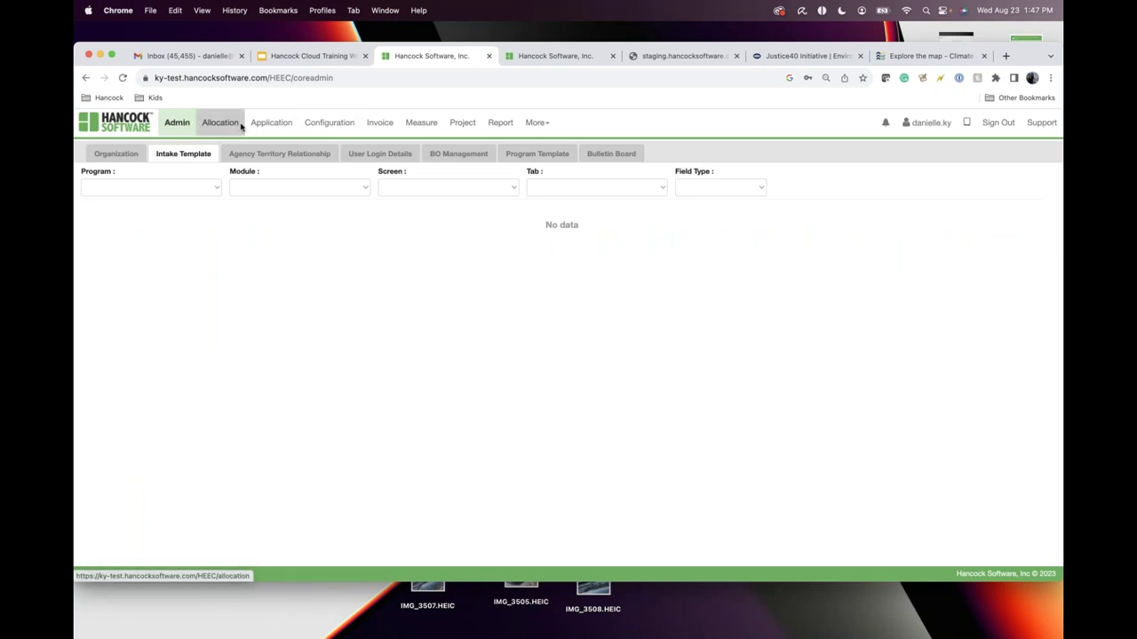
{"action": "left_click", "coordinate": [190, 182]}
{"action": "left_click", "coordinate": [195, 187]}
{"action": "left_click", "coordinate": [191, 188]}
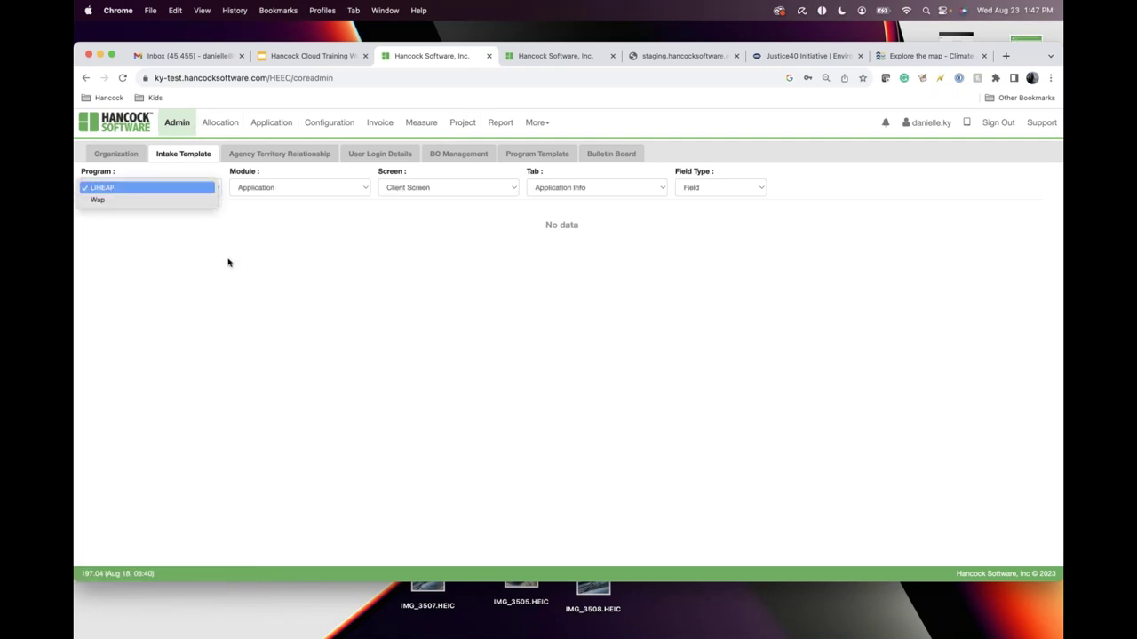
{"action": "left_click", "coordinate": [184, 203]}
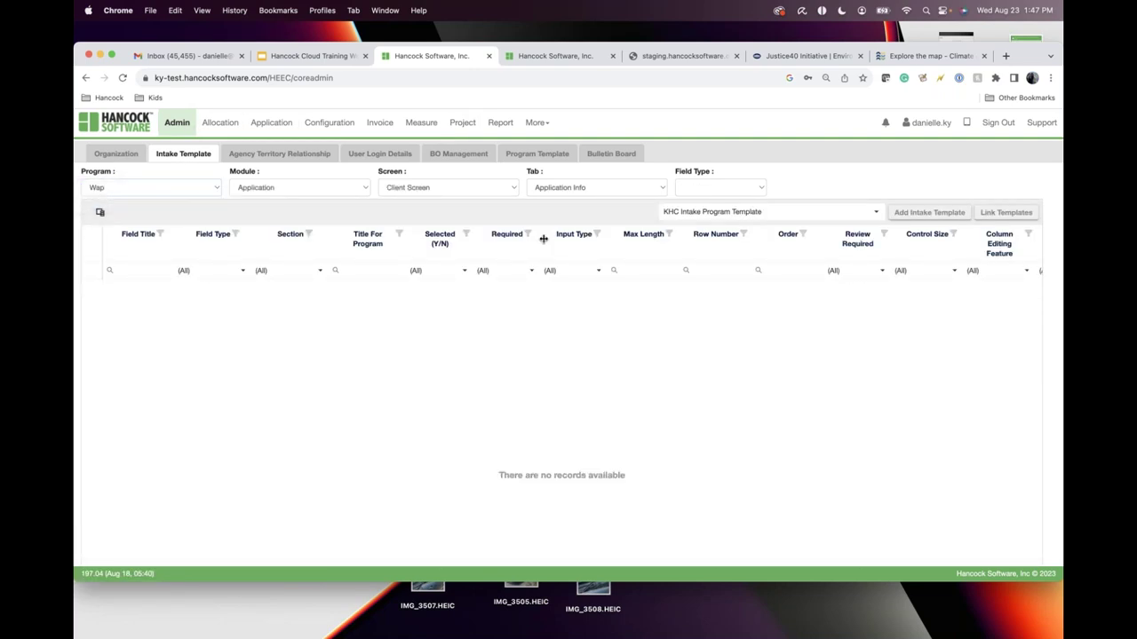
{"action": "left_click", "coordinate": [704, 187]}
{"action": "left_click", "coordinate": [702, 197]}
Filter the fields to unselected ones of Dropdown type and scroll the results
{"action": "left_click", "coordinate": [463, 272]}
{"action": "left_click", "coordinate": [434, 312]}
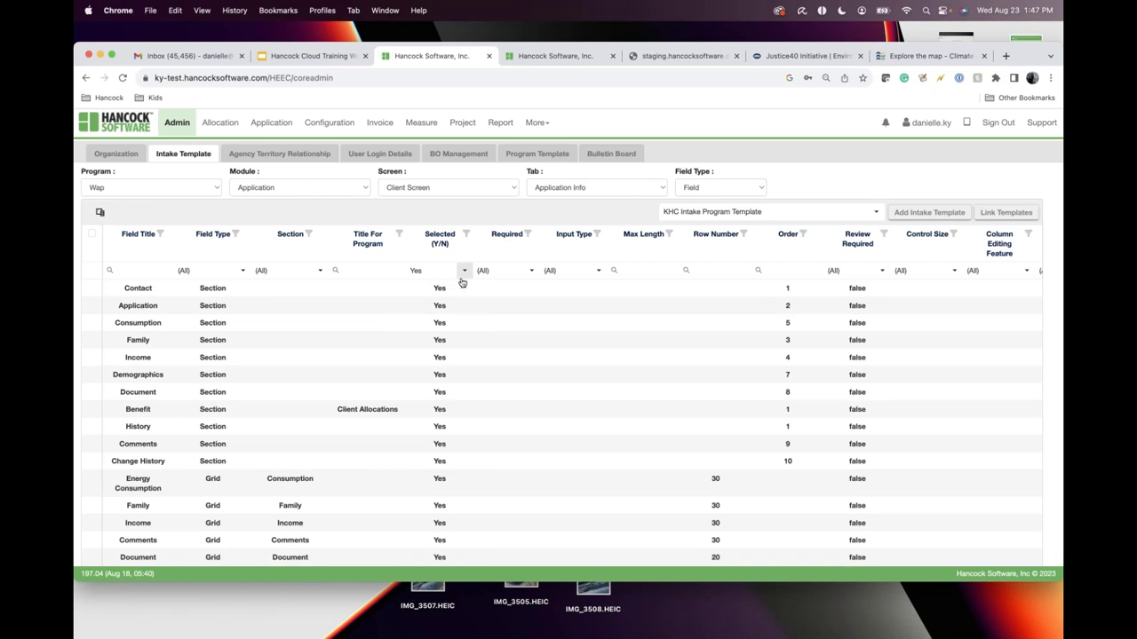
{"action": "left_click", "coordinate": [464, 273]}
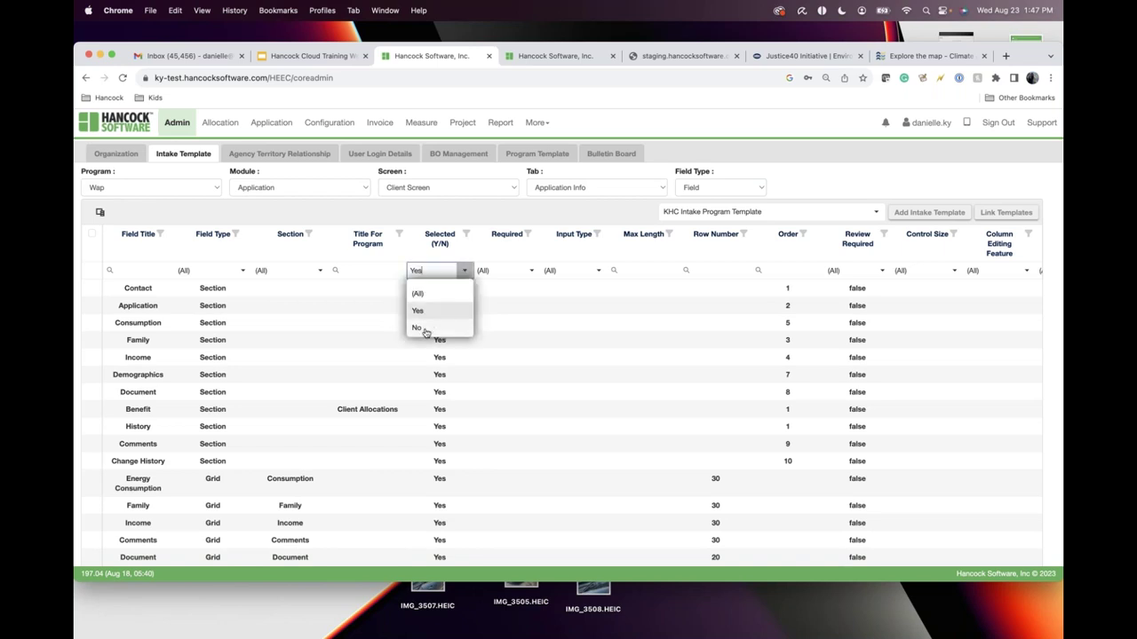
{"action": "left_click", "coordinate": [424, 328]}
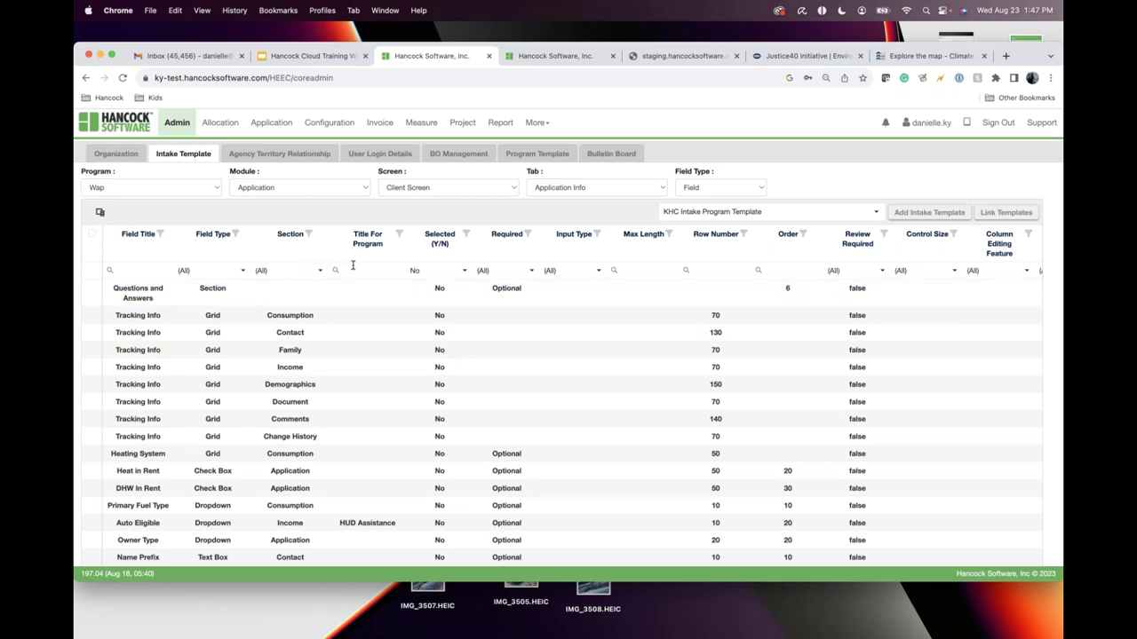
{"action": "left_click", "coordinate": [243, 270]}
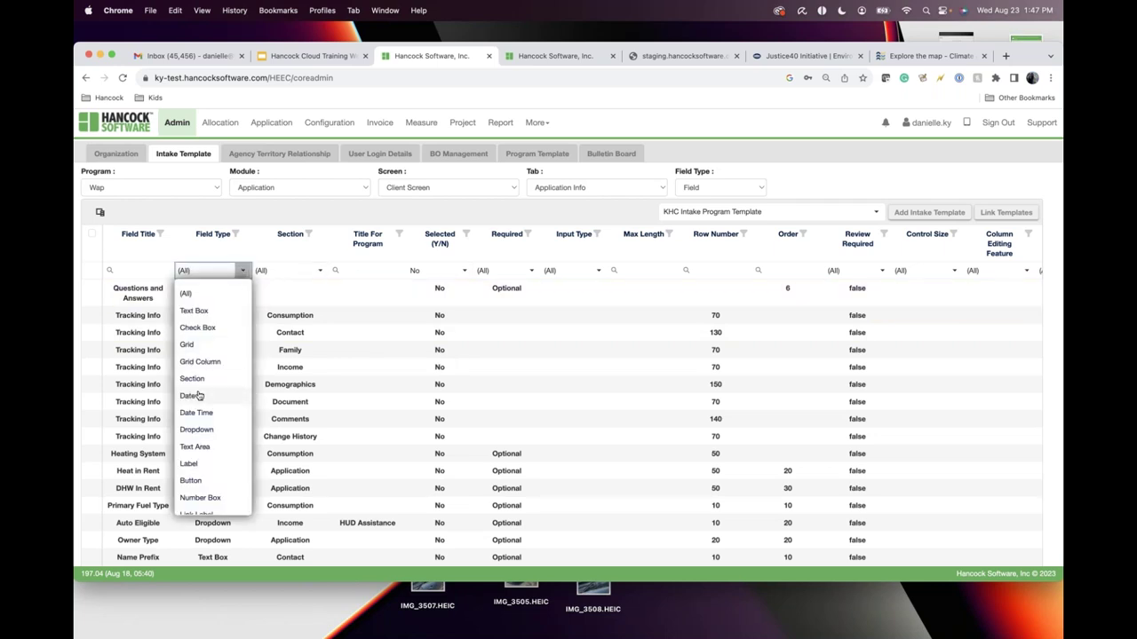
{"action": "scroll", "coordinate": [197, 460], "scroll_direction": "down", "scroll_amount": 1}
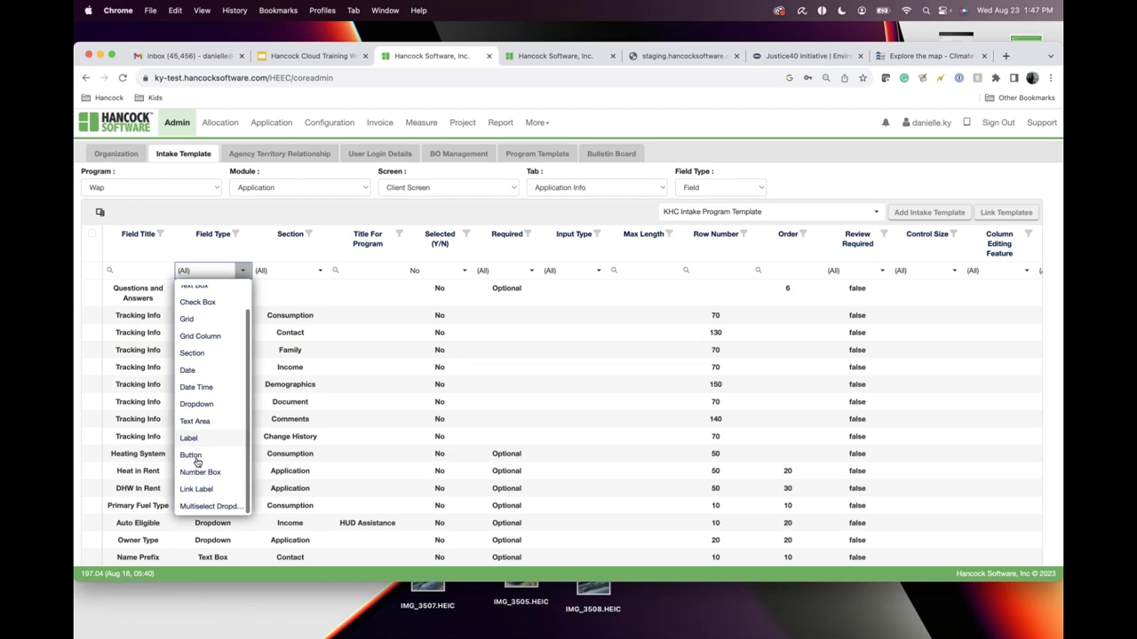
{"action": "left_click", "coordinate": [203, 409]}
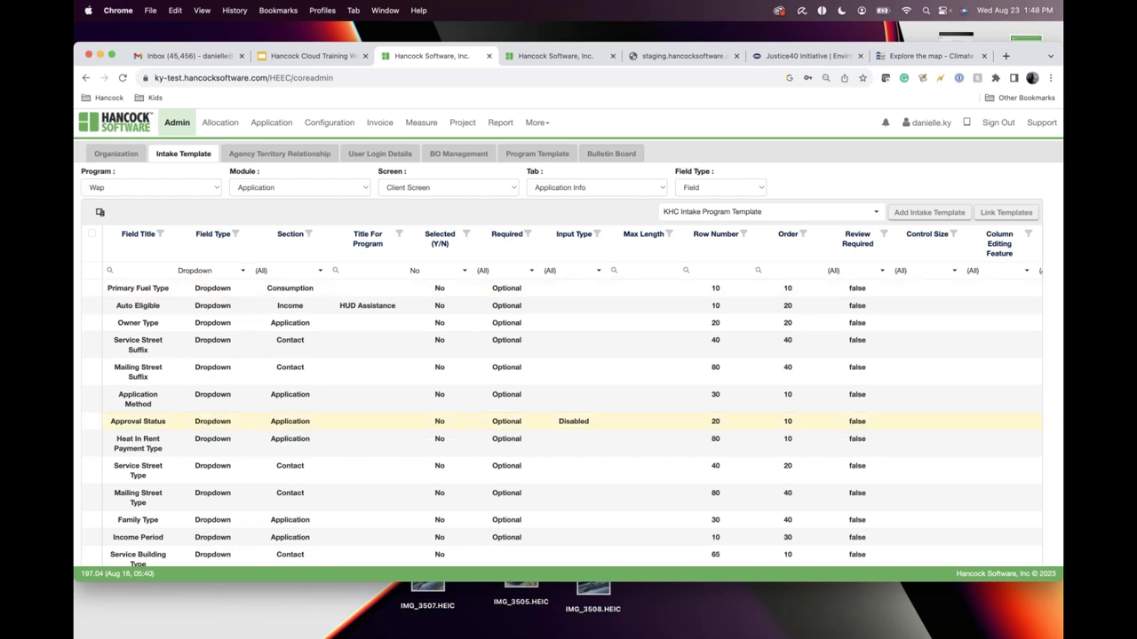
{"action": "scroll", "coordinate": [568, 427], "scroll_direction": "down", "scroll_amount": 3}
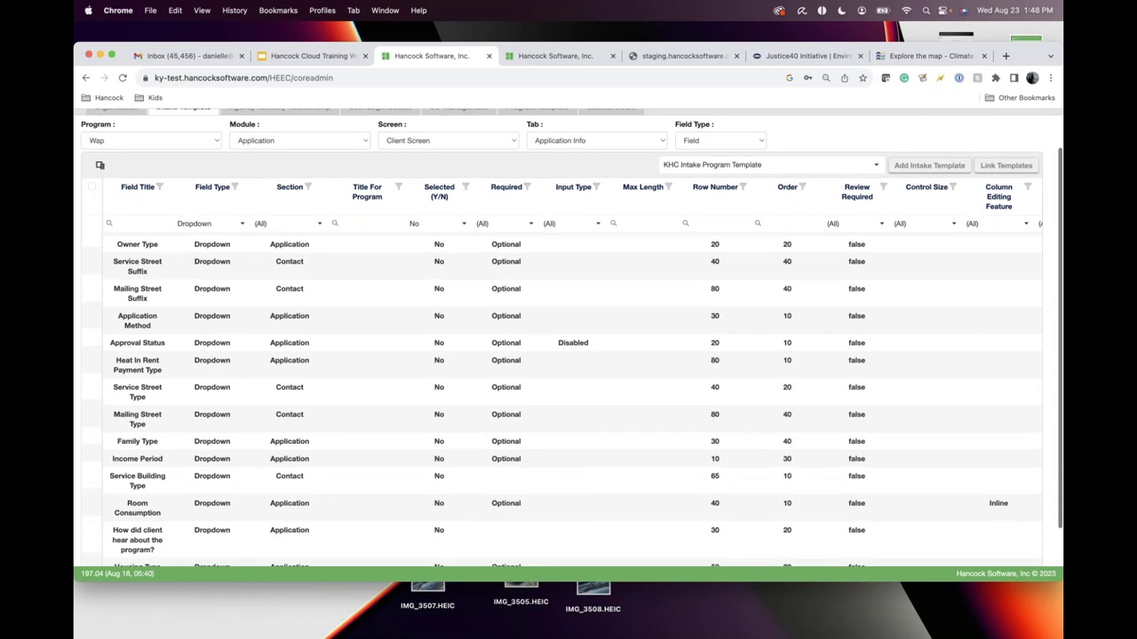
{"action": "scroll", "coordinate": [215, 418], "scroll_direction": "down", "scroll_amount": 2}
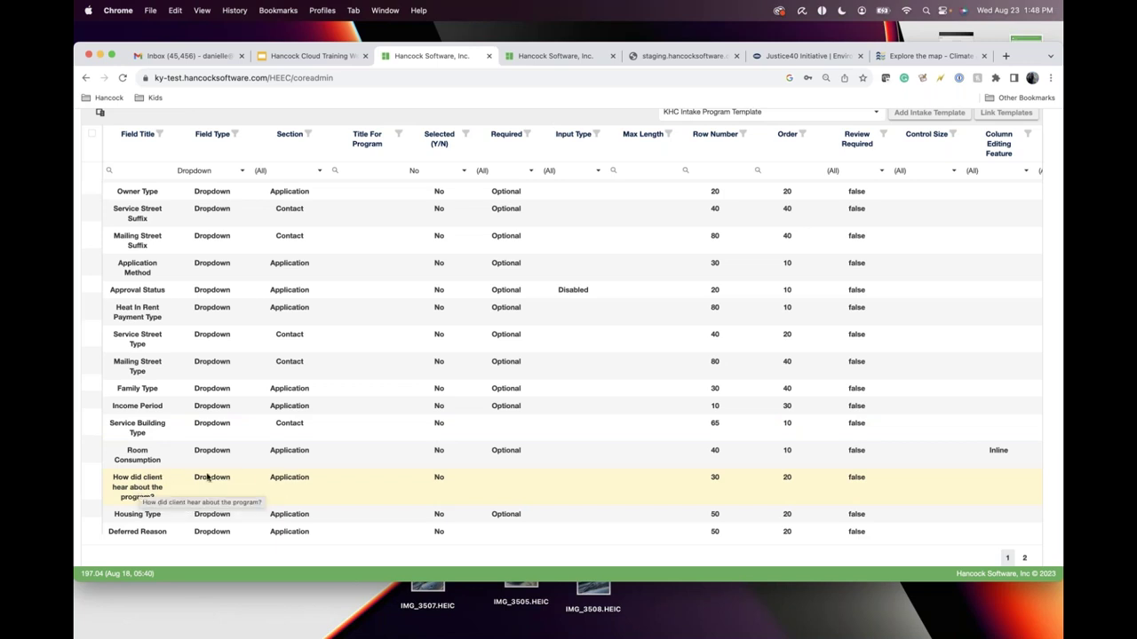
Open the 'How did client hear about the program?' field and title it Justice40
{"action": "double_click", "coordinate": [137, 490]}
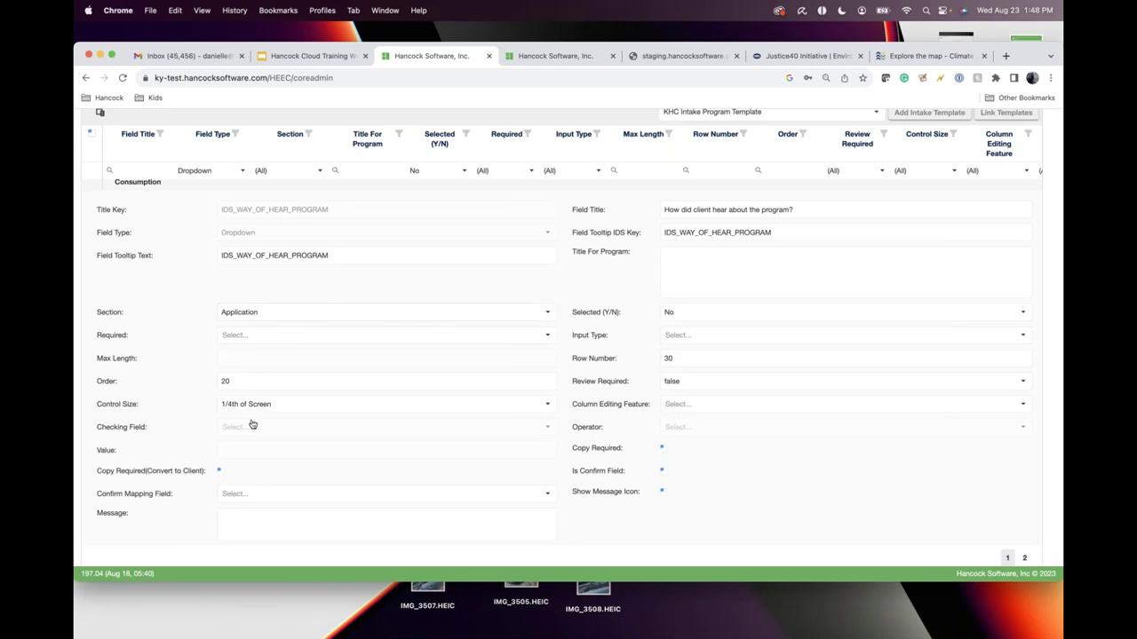
{"action": "scroll", "coordinate": [249, 427], "scroll_direction": "up", "scroll_amount": 2}
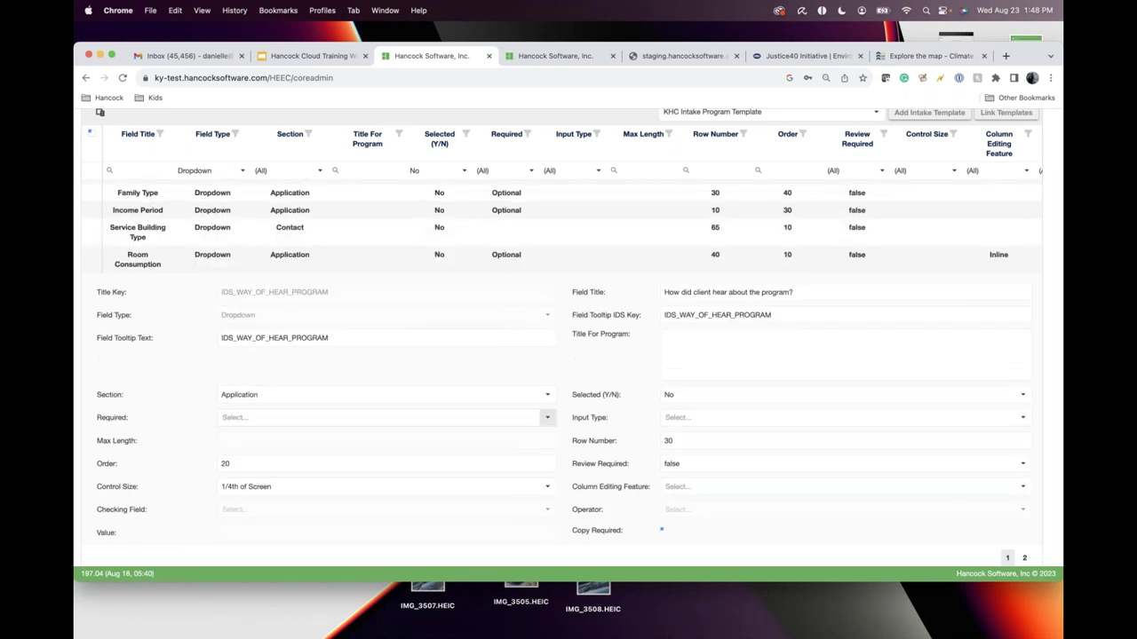
{"action": "left_click", "coordinate": [788, 314]}
{"action": "left_click", "coordinate": [718, 359]}
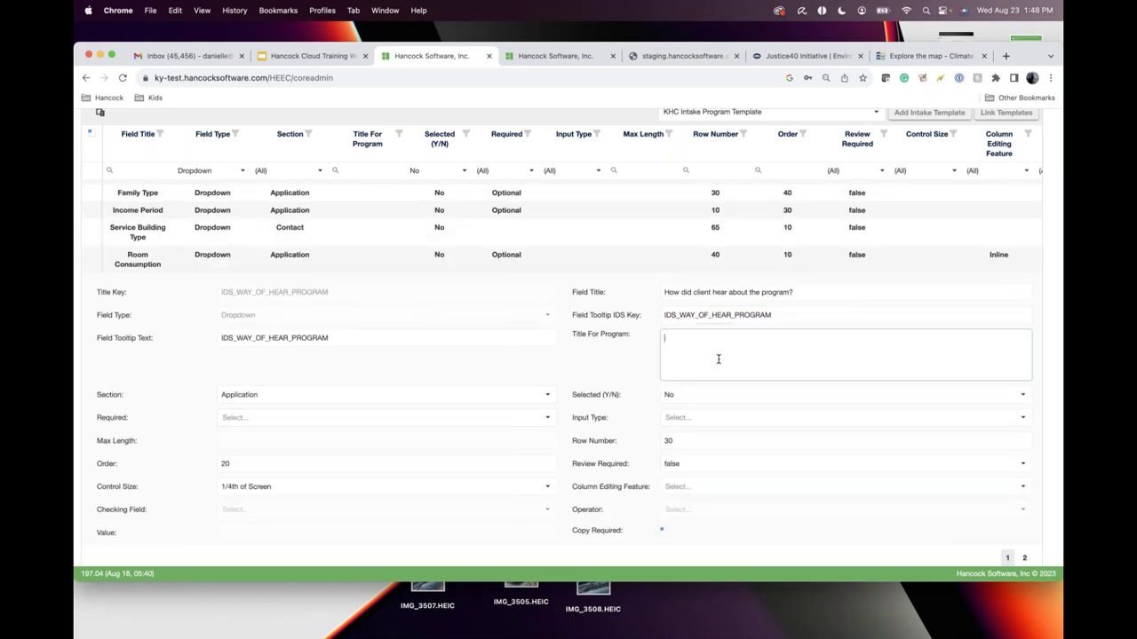
{"action": "type", "text": "Justice"}
{"action": "key", "text": "BackSpace"}
{"action": "key", "text": "BackSpace"}
{"action": "type", "text": "Is the"}
{"action": "key", "text": "BackSpace"}
{"action": "key", "text": "BackSpace"}
{"action": "type", "text": "Househol"}
{"action": "key", "text": "BackSpace"}
{"action": "key", "text": "BackSpace"}
{"action": "key", "text": "BackSpace"}
{"action": "key", "text": "BackSpace"}
{"action": "key", "text": "BackSpace"}
{"action": "type", "text": "Justic"}
Keep the field's section as Application and save it
{"action": "scroll", "coordinate": [563, 391], "scroll_direction": "down", "scroll_amount": 2}
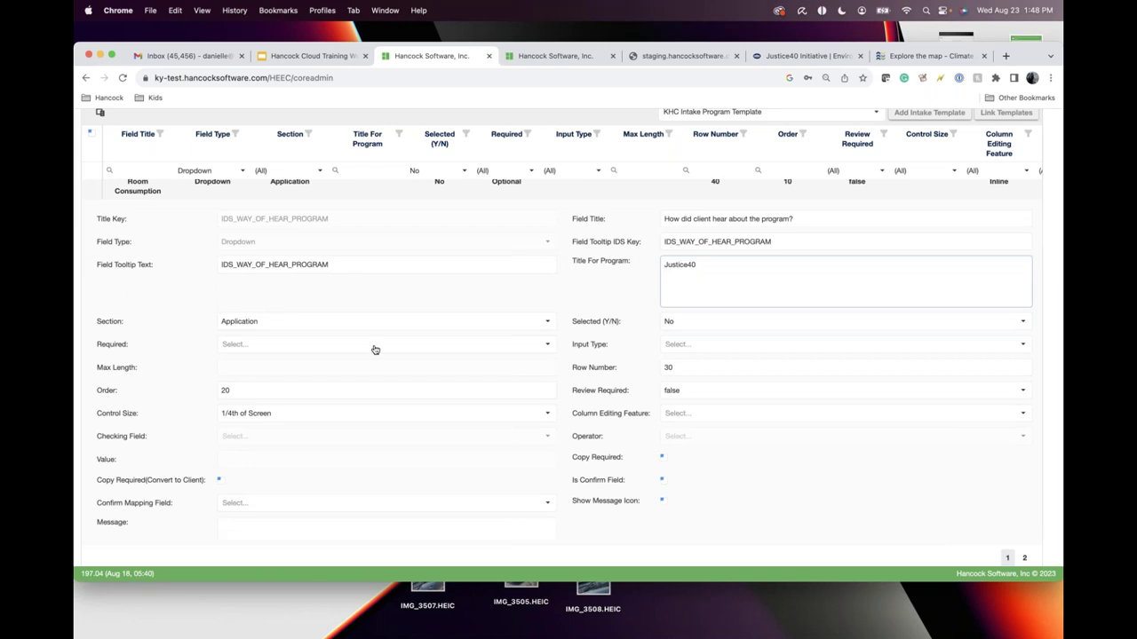
{"action": "left_click", "coordinate": [312, 325]}
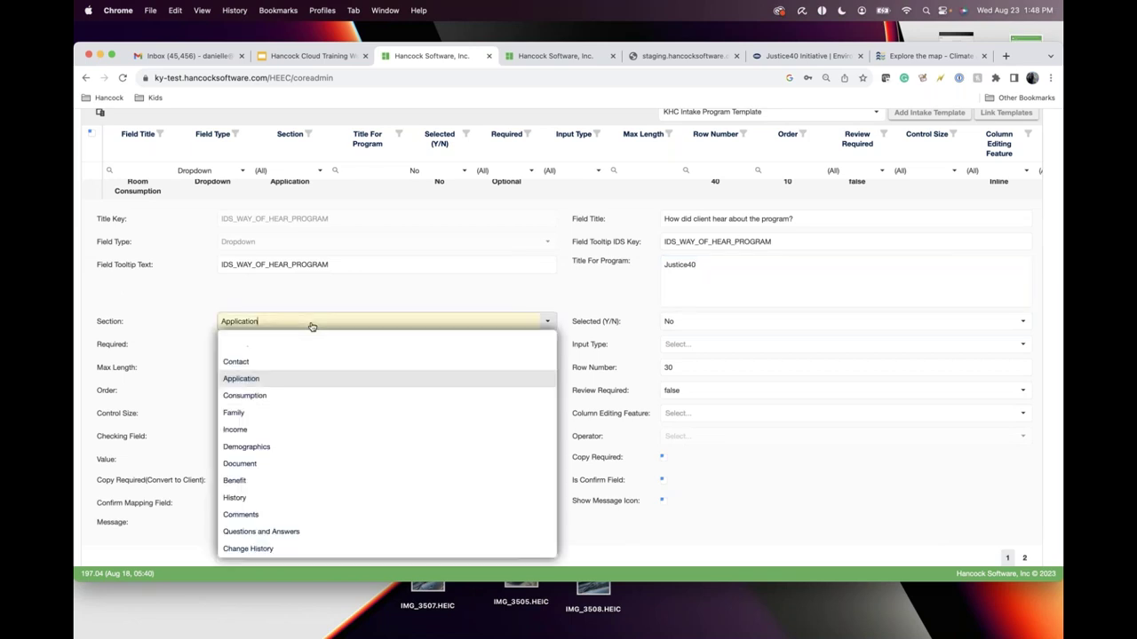
{"action": "left_click", "coordinate": [252, 381]}
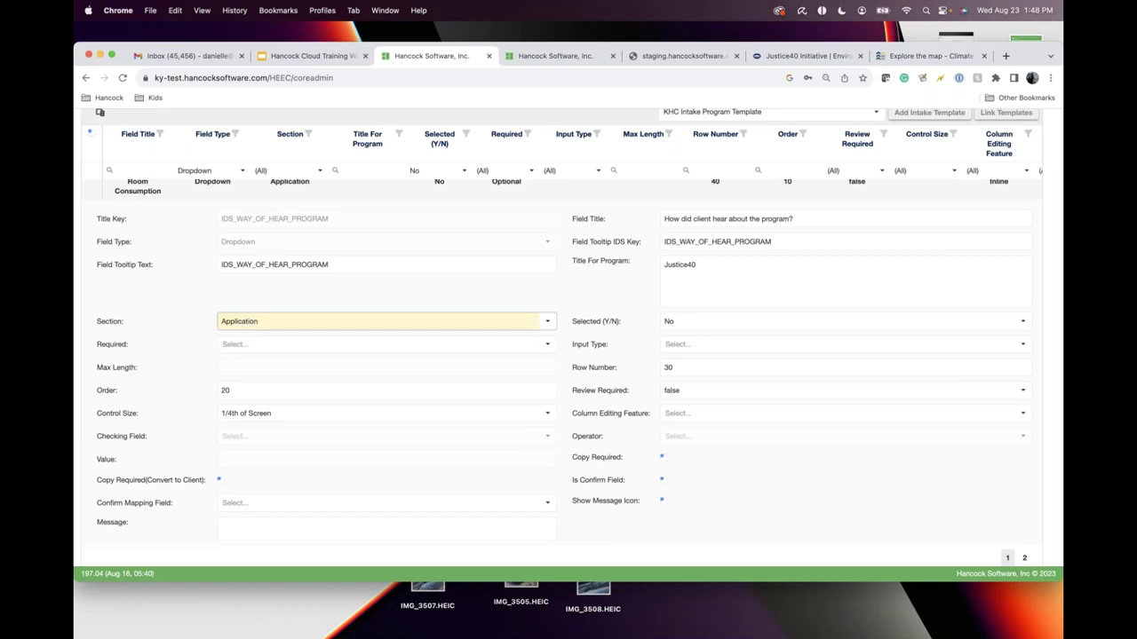
{"action": "scroll", "coordinate": [436, 431], "scroll_direction": "down", "scroll_amount": 3}
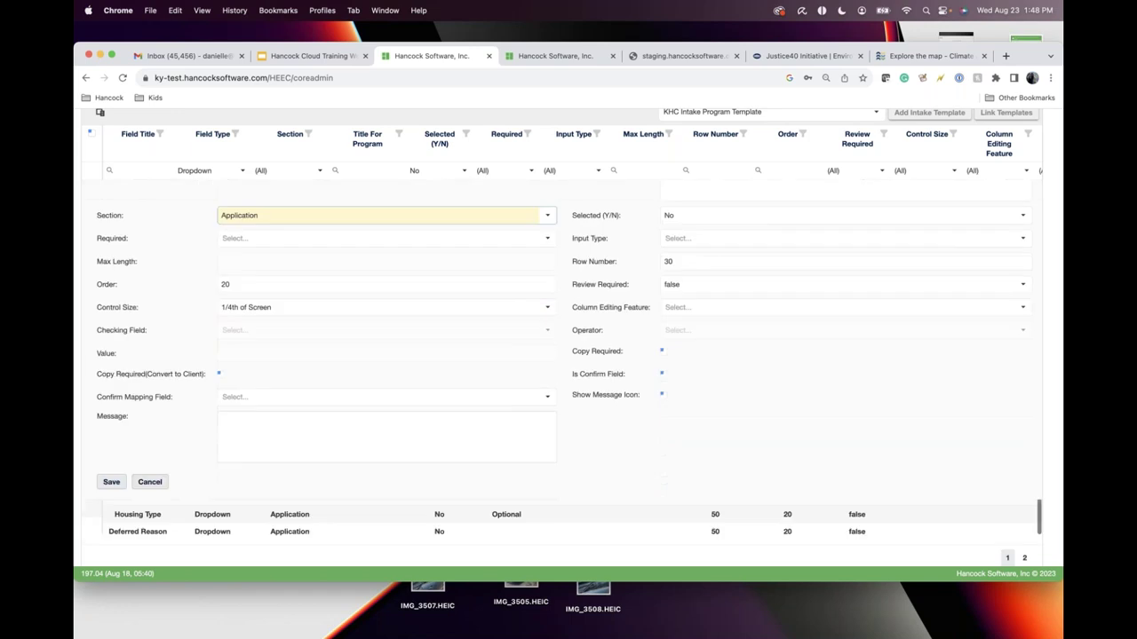
{"action": "left_click", "coordinate": [111, 482]}
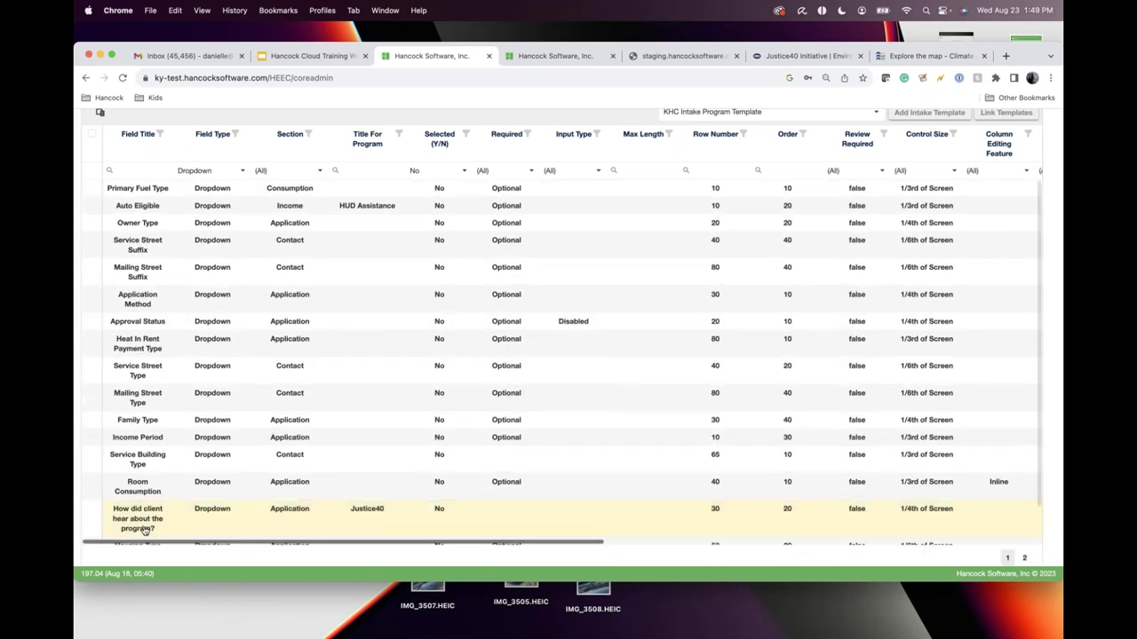
{"action": "scroll", "coordinate": [135, 490], "scroll_direction": "down", "scroll_amount": 1}
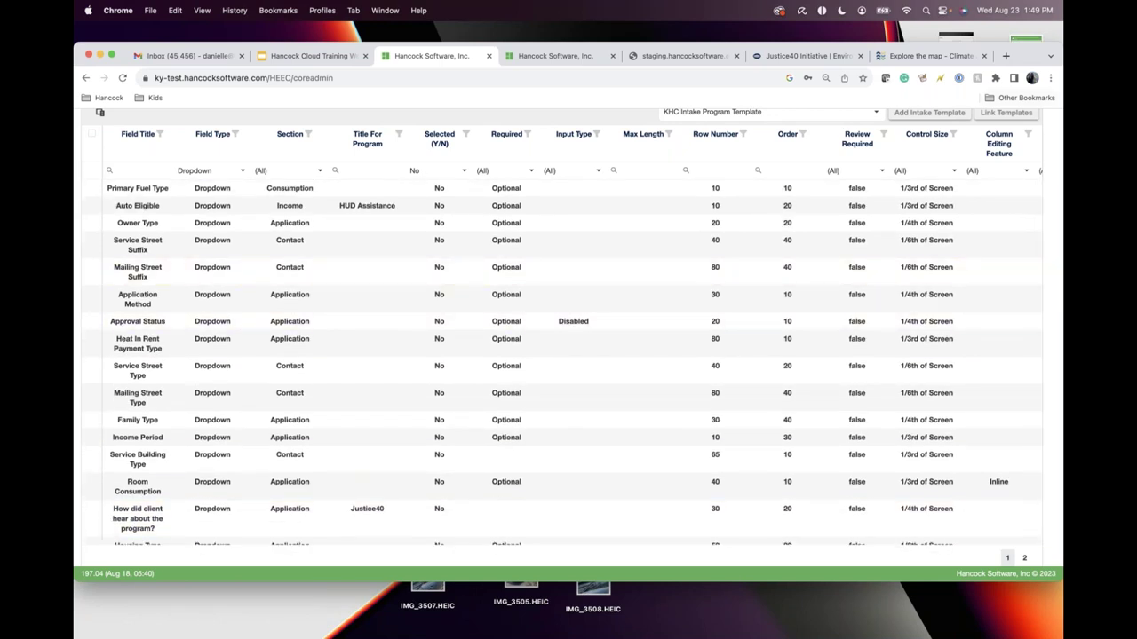
{"action": "scroll", "coordinate": [270, 148], "scroll_direction": "up", "scroll_amount": 3}
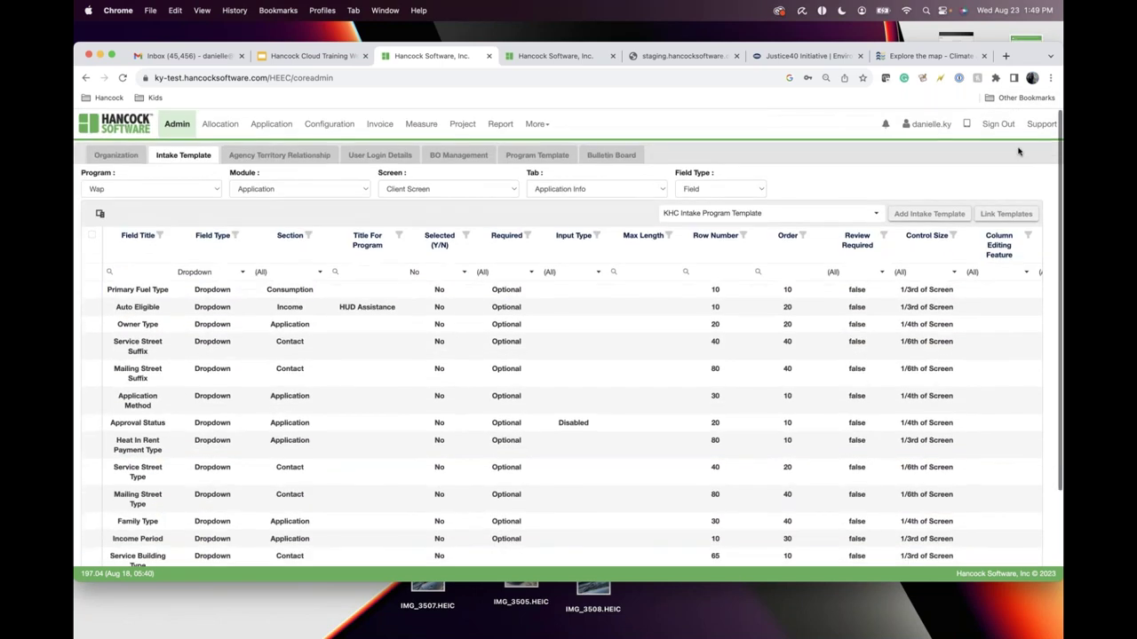
In Configuration lookup tables, search 'hear' and open the WayOfHearProgram table
{"action": "left_click", "coordinate": [331, 123]}
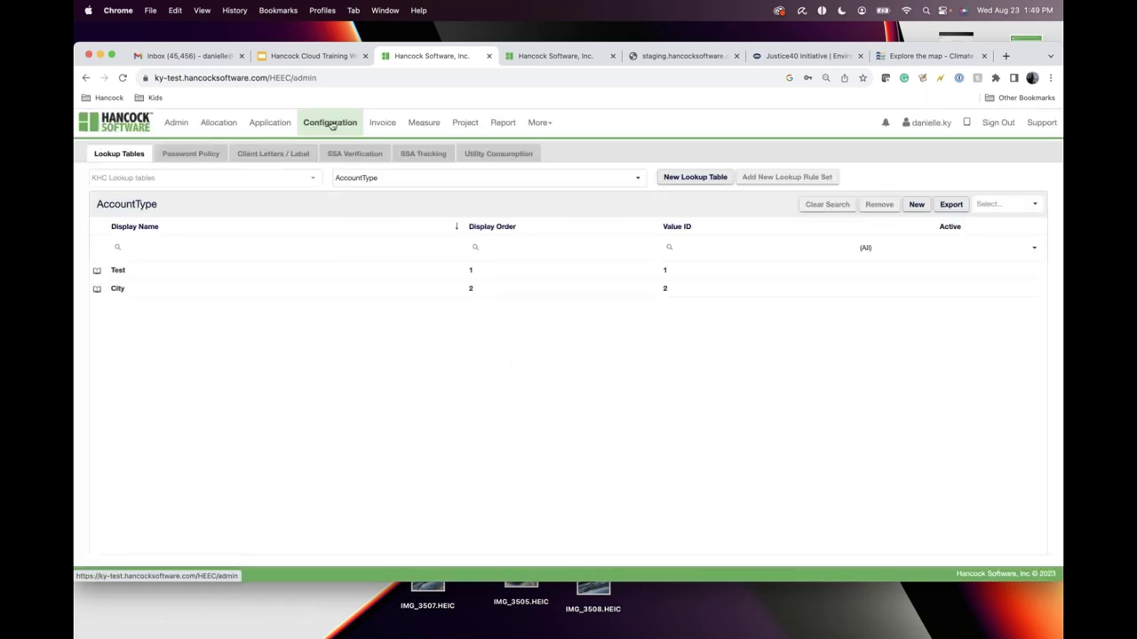
{"action": "left_click", "coordinate": [350, 179]}
{"action": "scroll", "coordinate": [401, 336], "scroll_direction": "down", "scroll_amount": 2}
{"action": "scroll", "coordinate": [404, 335], "scroll_direction": "down", "scroll_amount": 8}
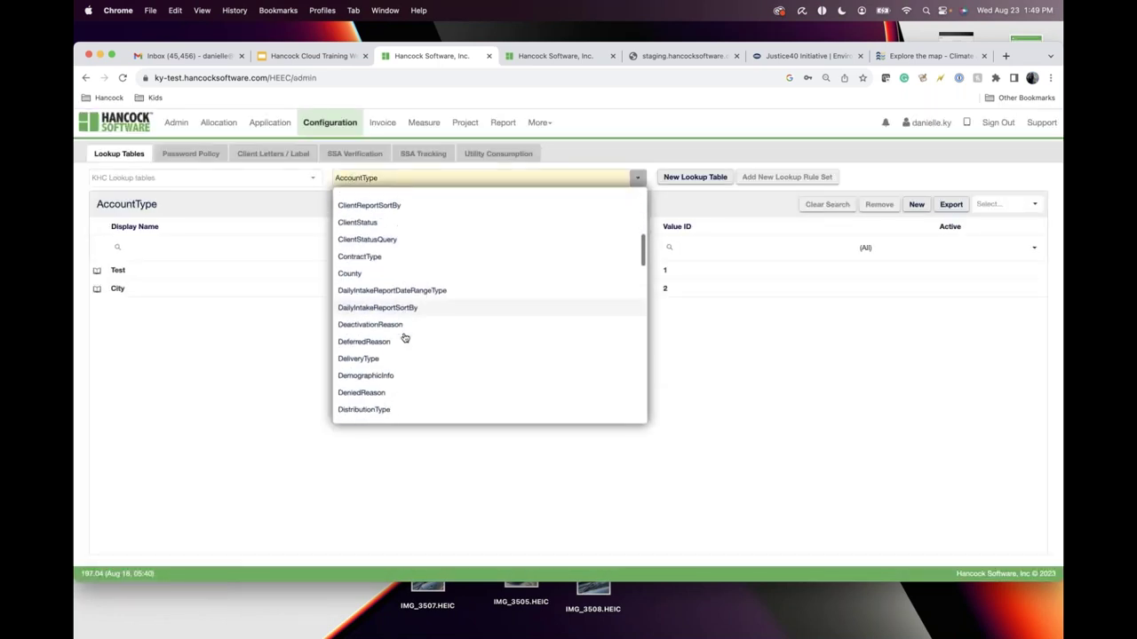
{"action": "left_click_drag", "start_coordinate": [385, 179], "coordinate": [320, 179]}
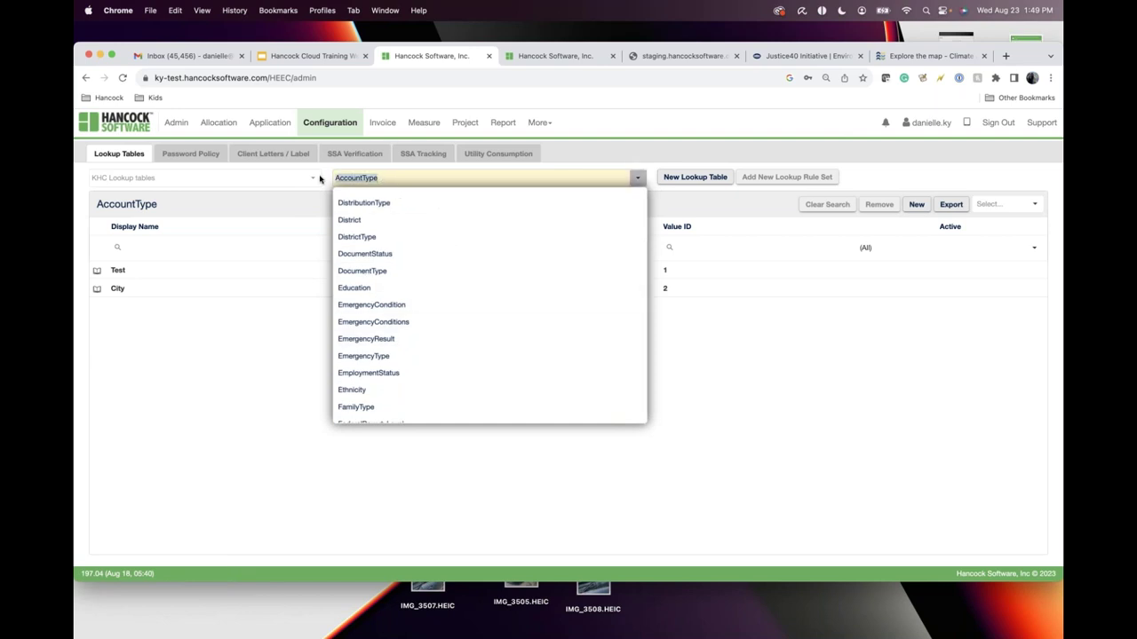
{"action": "type", "text": "hear"}
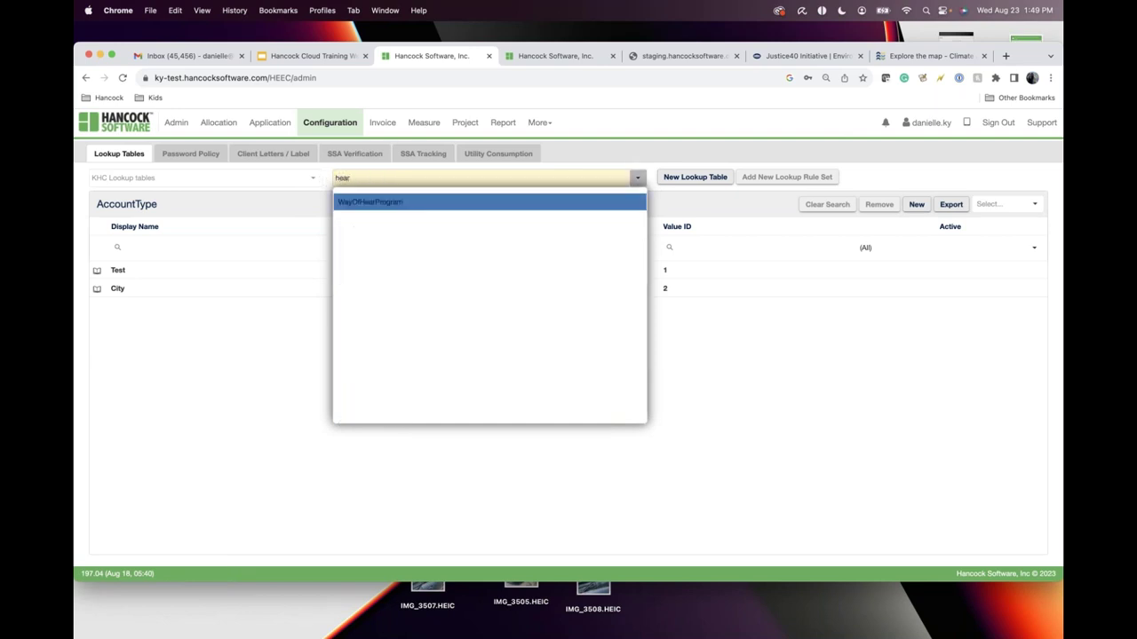
{"action": "left_click", "coordinate": [374, 204]}
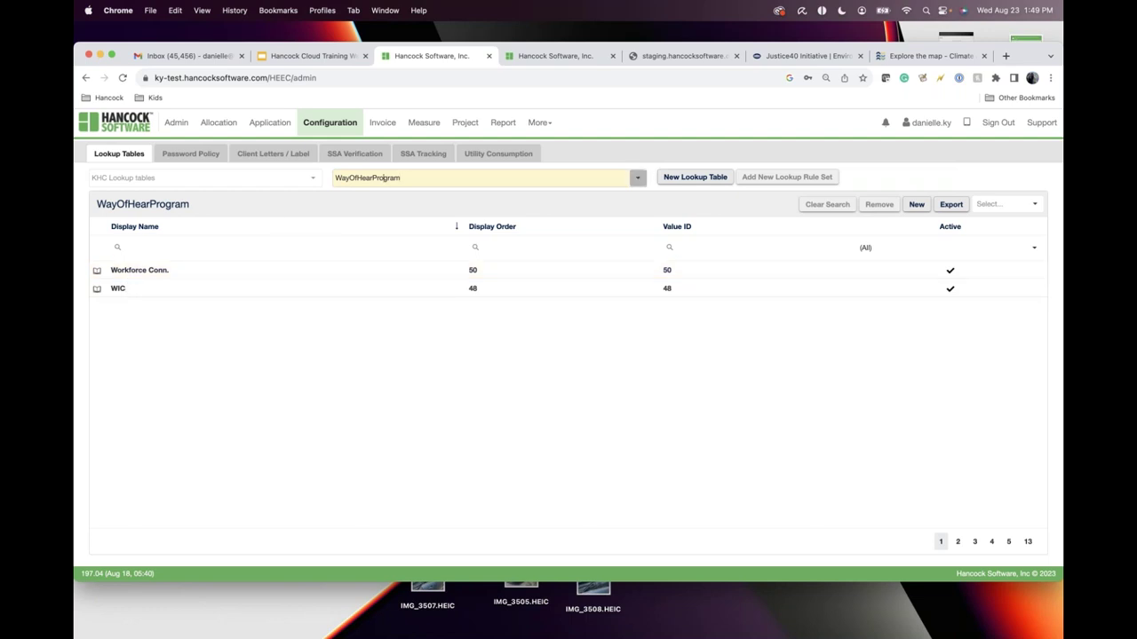
{"action": "left_click", "coordinate": [218, 248]}
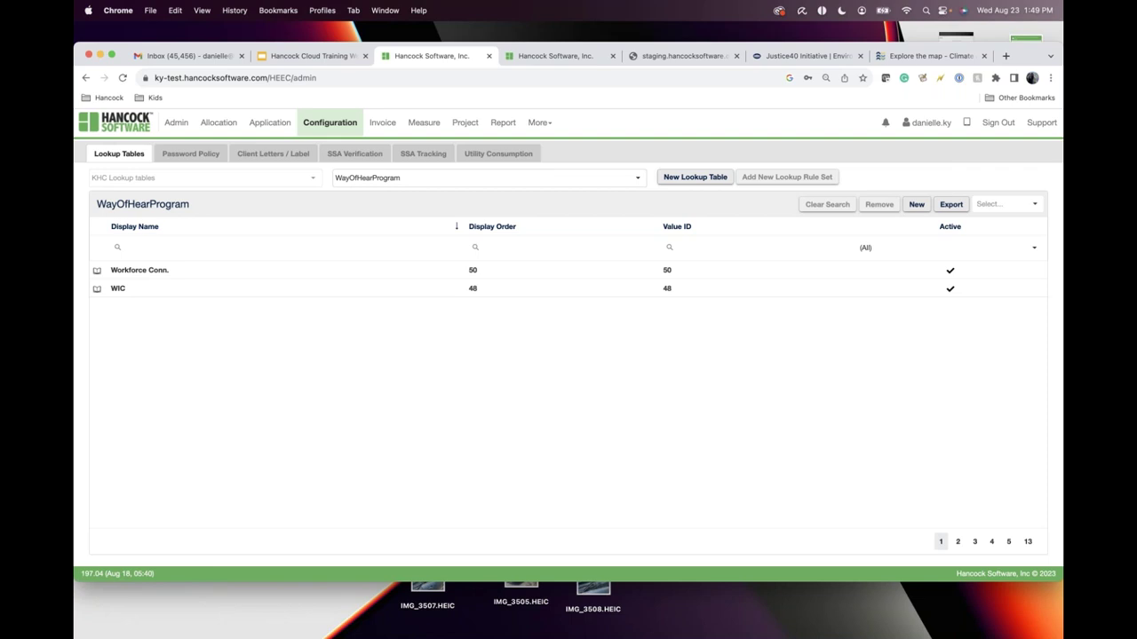
{"action": "left_click", "coordinate": [539, 123]}
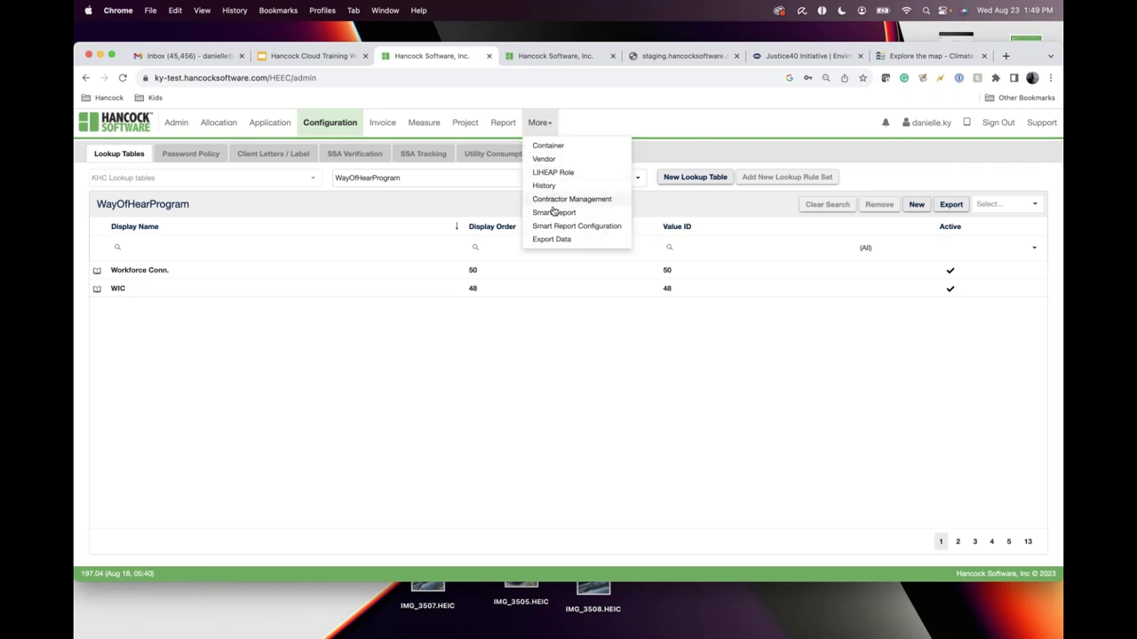
Review the past exports with their templates, purposes and counts on Export Data, then return to System Reports
{"action": "left_click", "coordinate": [560, 240]}
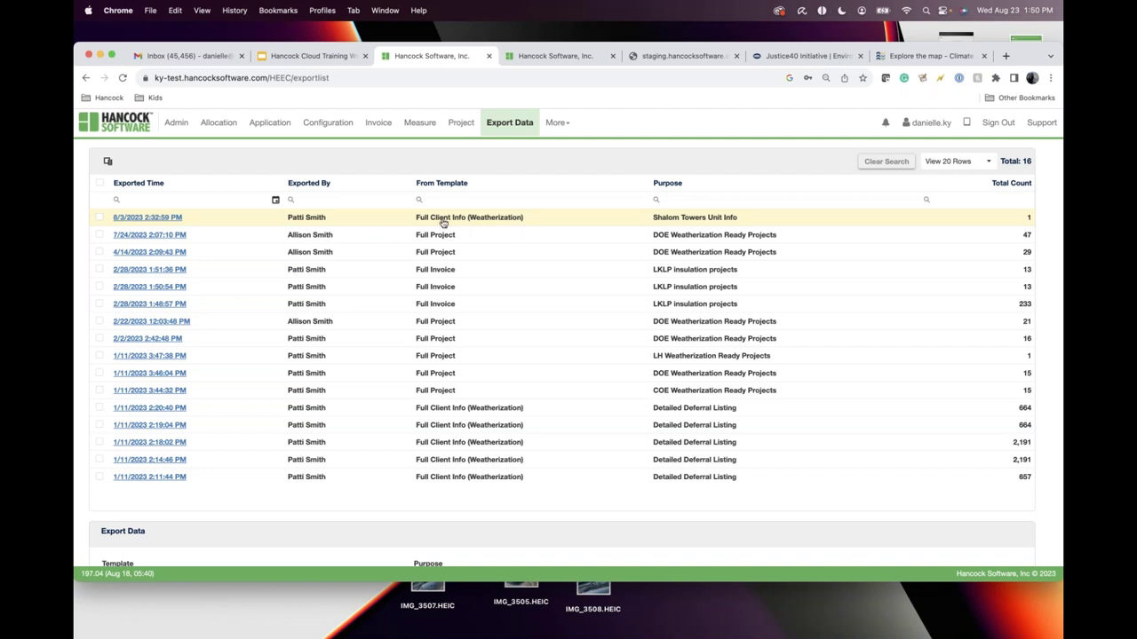
{"action": "scroll", "coordinate": [427, 284], "scroll_direction": "down", "scroll_amount": 1}
{"action": "scroll", "coordinate": [302, 272], "scroll_direction": "up", "scroll_amount": 1}
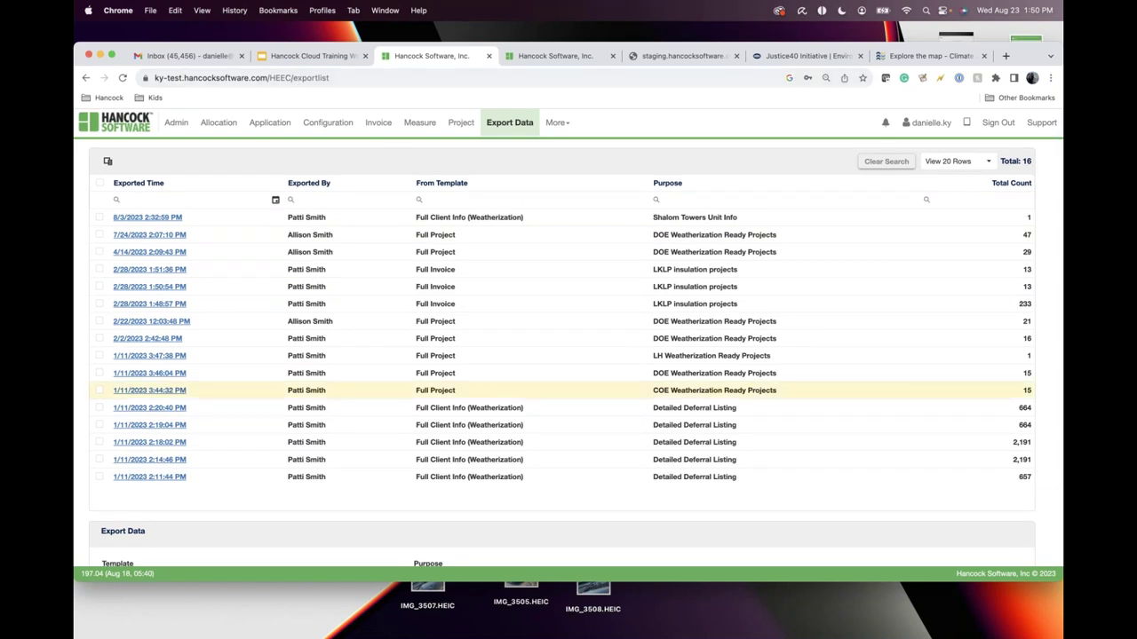
{"action": "scroll", "coordinate": [551, 398], "scroll_direction": "down", "scroll_amount": 1}
{"action": "scroll", "coordinate": [551, 399], "scroll_direction": "up", "scroll_amount": 1}
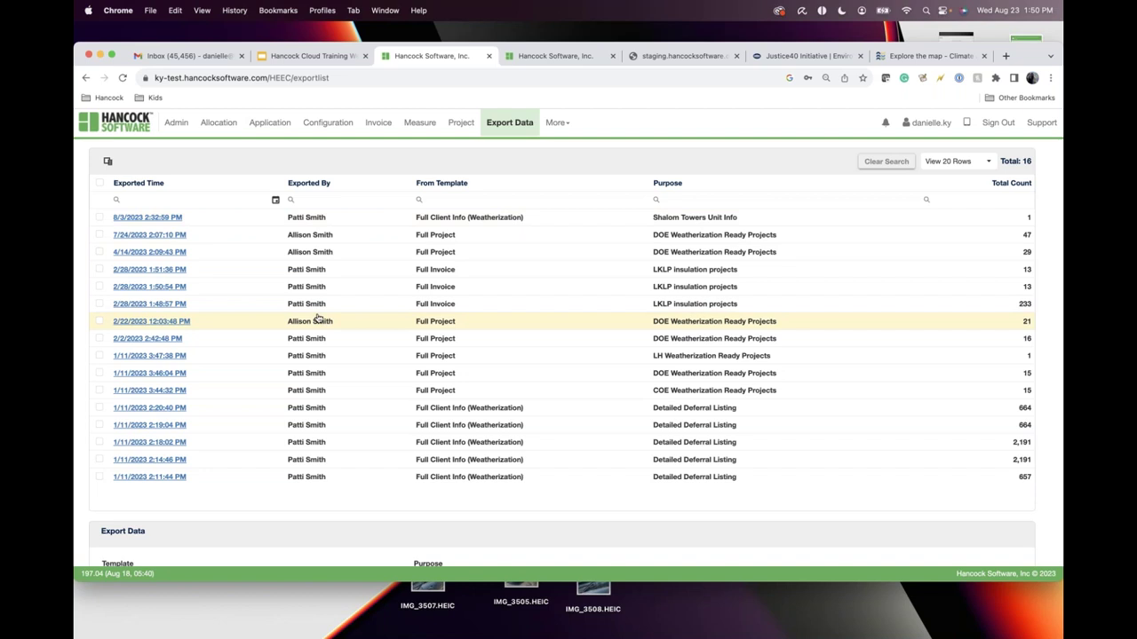
{"action": "left_click", "coordinate": [569, 56]}
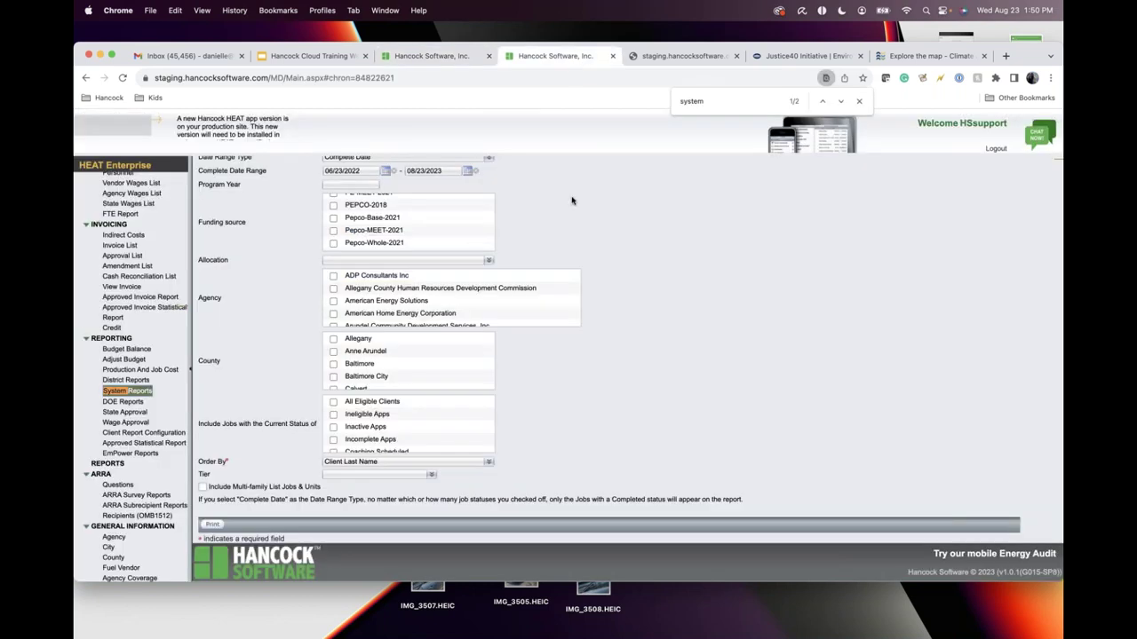
{"action": "scroll", "coordinate": [572, 201], "scroll_direction": "up", "scroll_amount": 2}
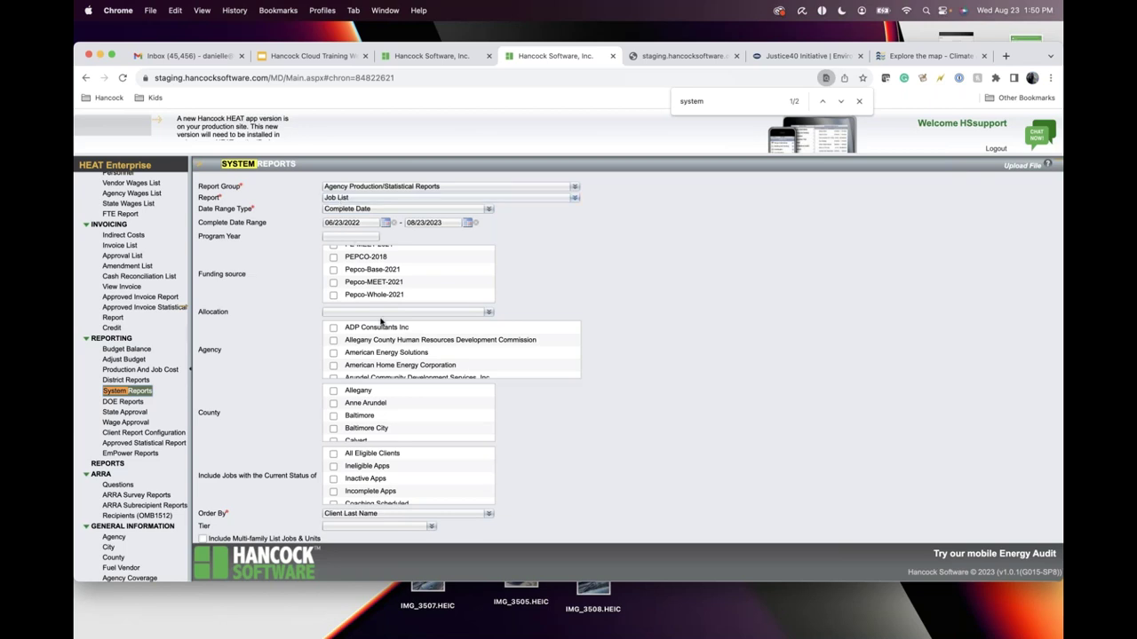
{"action": "scroll", "coordinate": [373, 311], "scroll_direction": "down", "scroll_amount": 1}
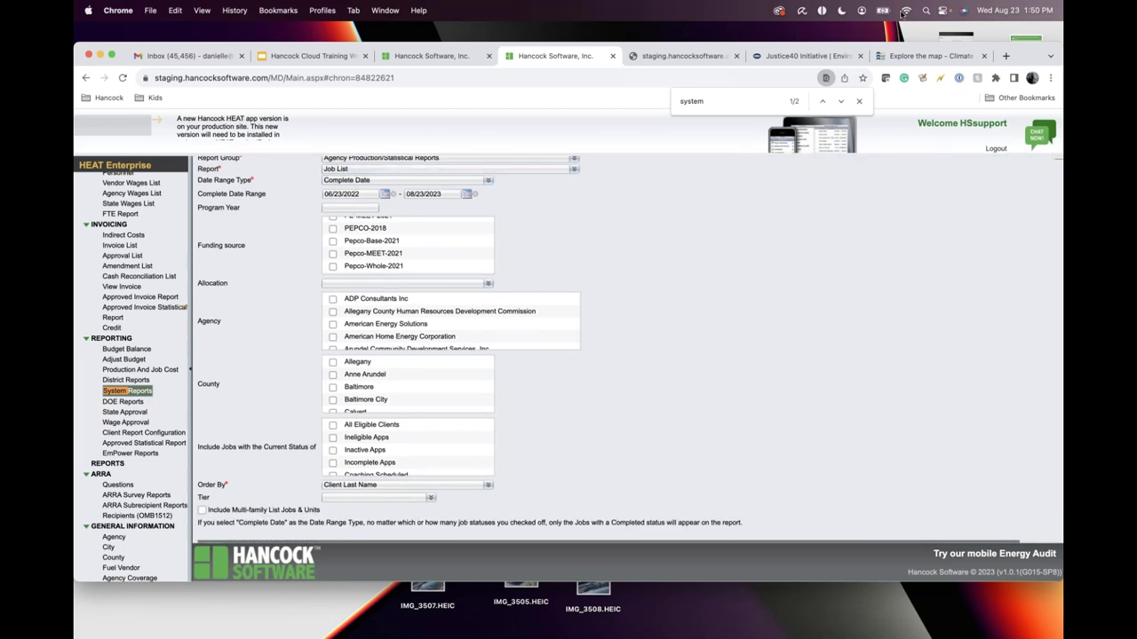
{"action": "left_click", "coordinate": [706, 60]}
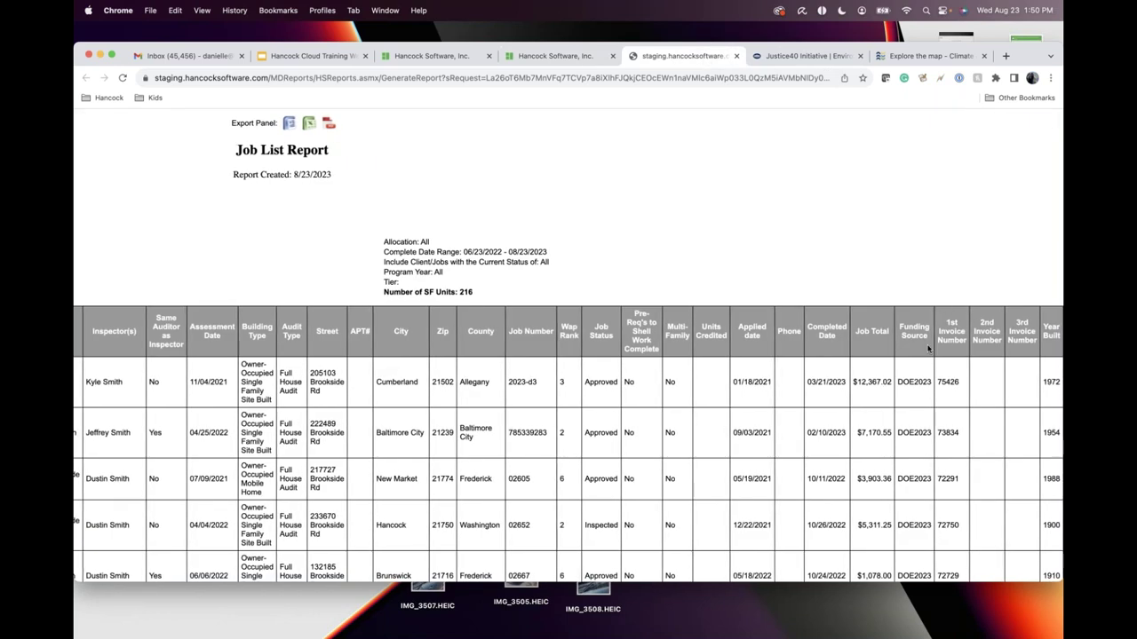
{"action": "scroll", "coordinate": [928, 349], "scroll_direction": "down", "scroll_amount": 15}
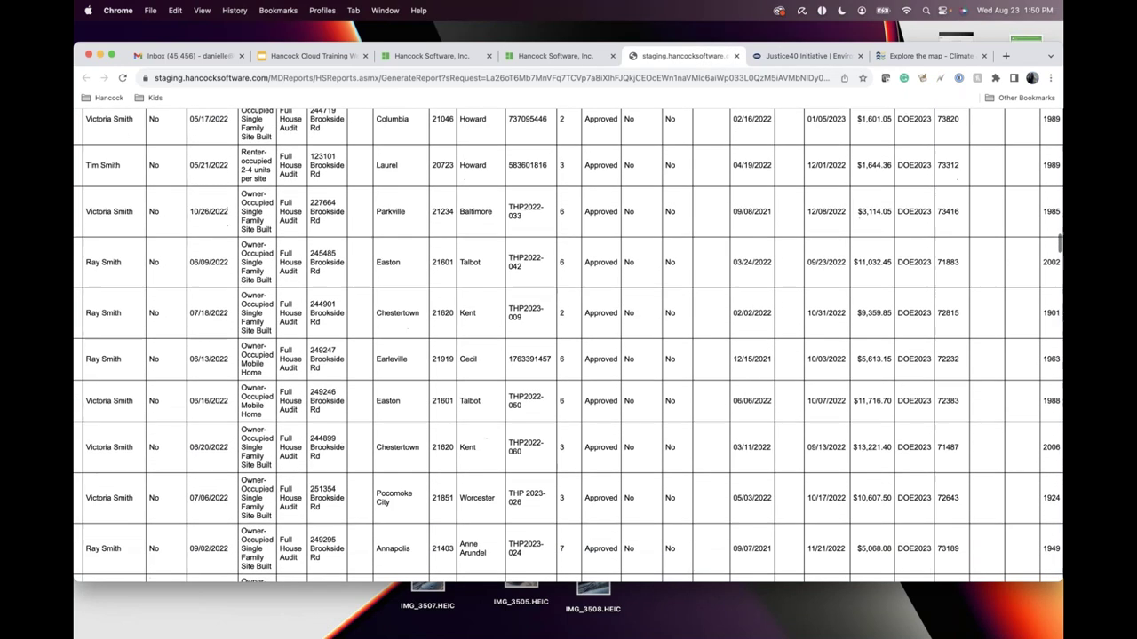
{"action": "scroll", "coordinate": [568, 346], "scroll_direction": "down", "scroll_amount": 20}
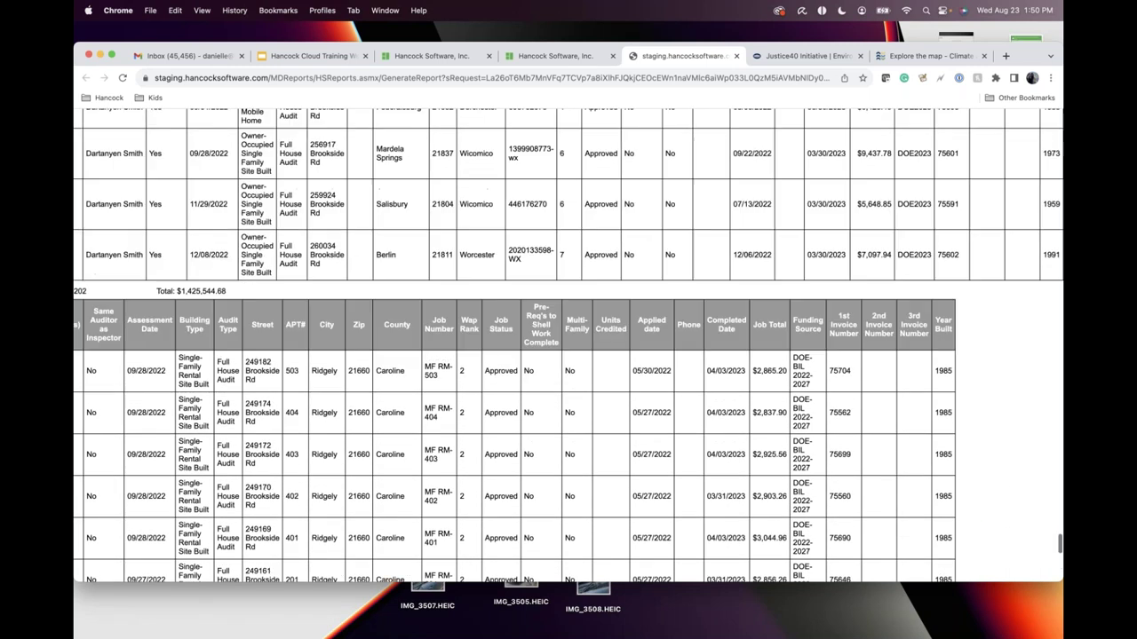
{"action": "scroll", "coordinate": [915, 458], "scroll_direction": "up", "scroll_amount": 3}
{"action": "scroll", "coordinate": [915, 457], "scroll_direction": "left", "scroll_amount": 2}
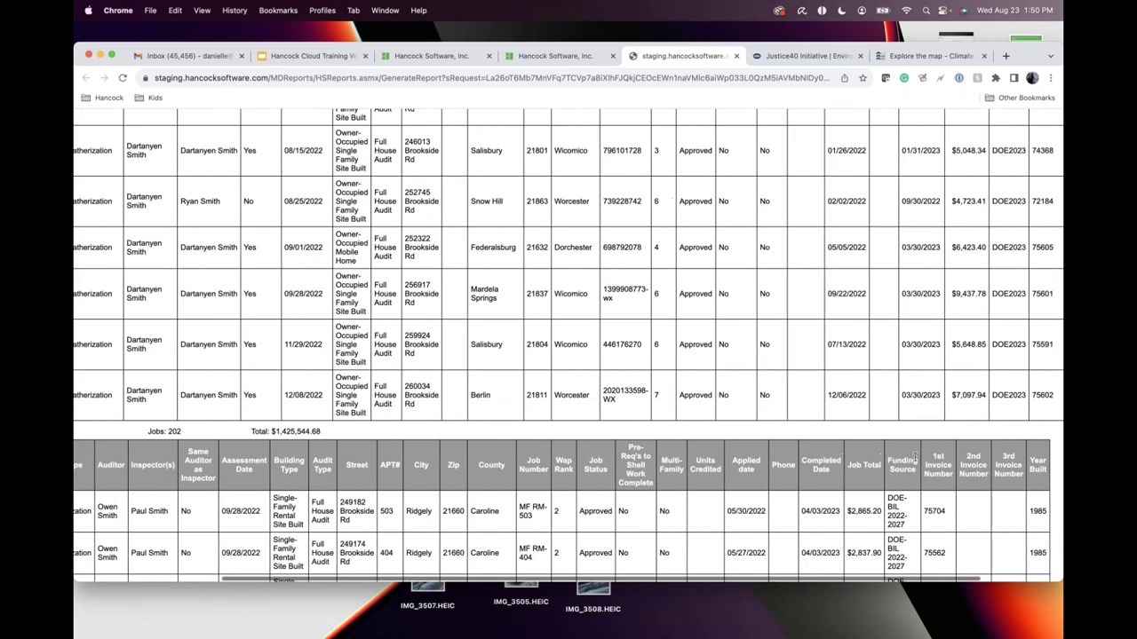
{"action": "scroll", "coordinate": [914, 458], "scroll_direction": "left", "scroll_amount": 4}
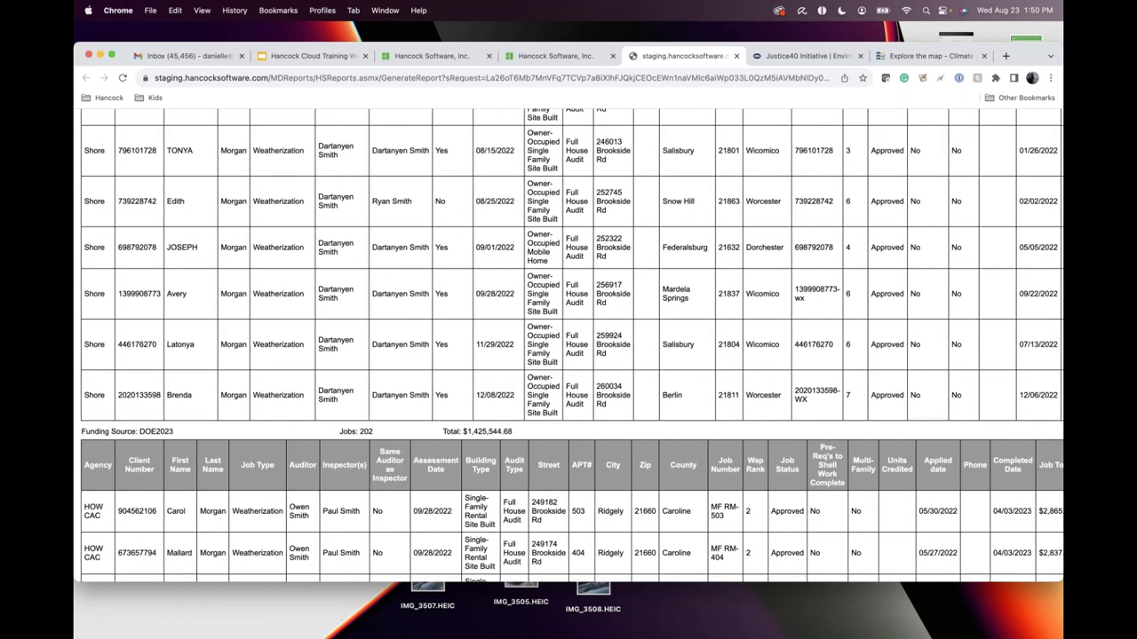
{"action": "scroll", "coordinate": [468, 433], "scroll_direction": "right", "scroll_amount": 2}
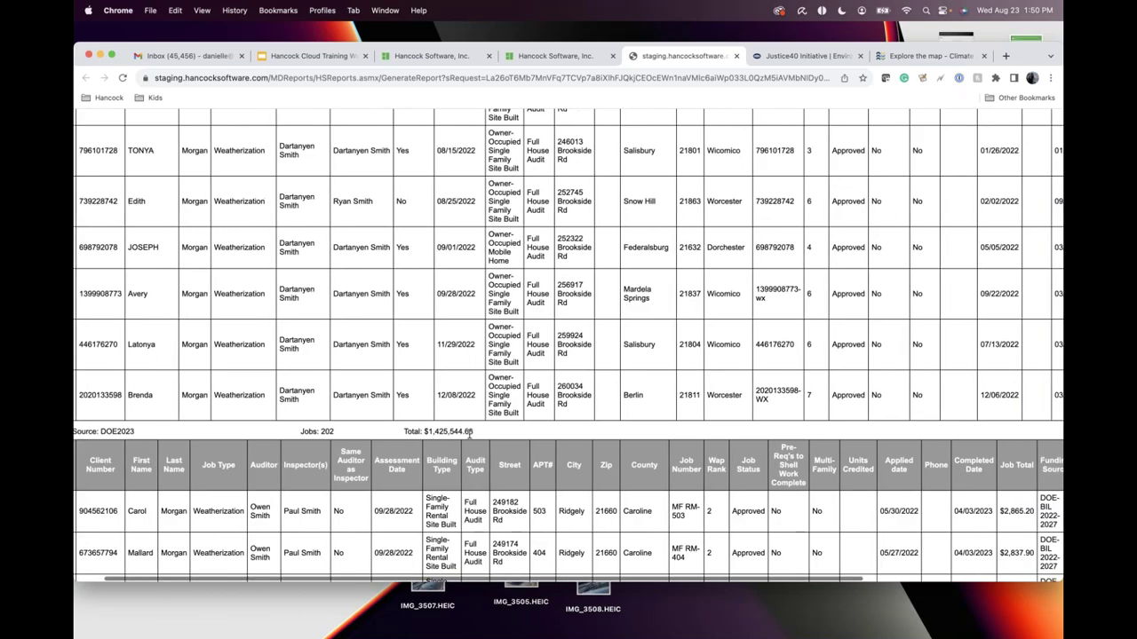
{"action": "scroll", "coordinate": [468, 433], "scroll_direction": "down", "scroll_amount": 10}
{"action": "scroll", "coordinate": [469, 435], "scroll_direction": "up", "scroll_amount": 20}
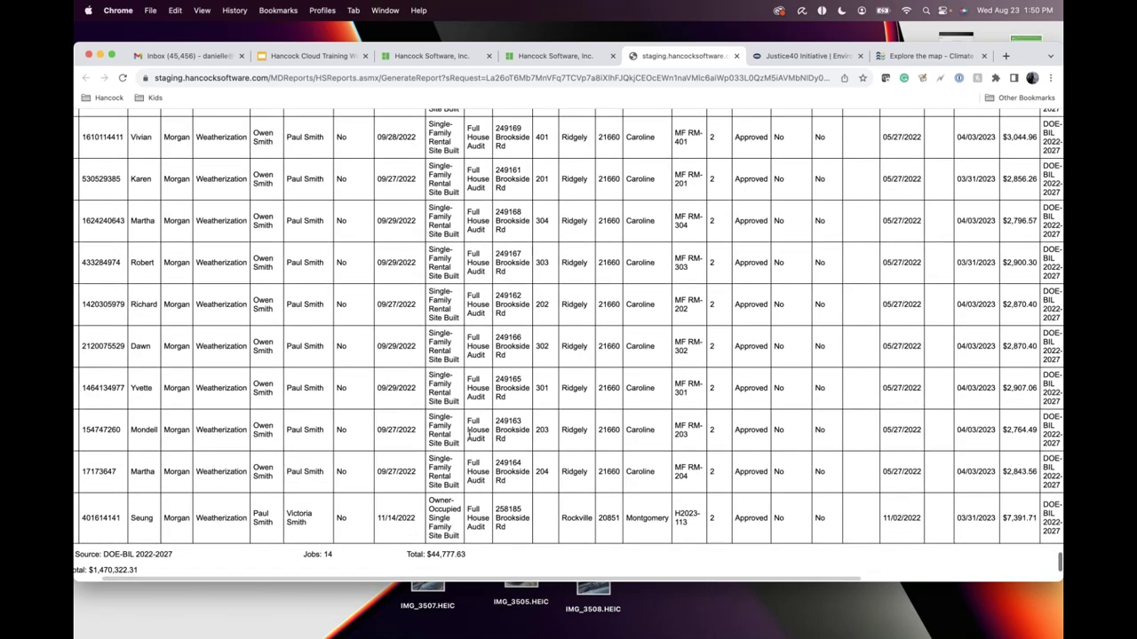
{"action": "scroll", "coordinate": [468, 435], "scroll_direction": "up", "scroll_amount": 20}
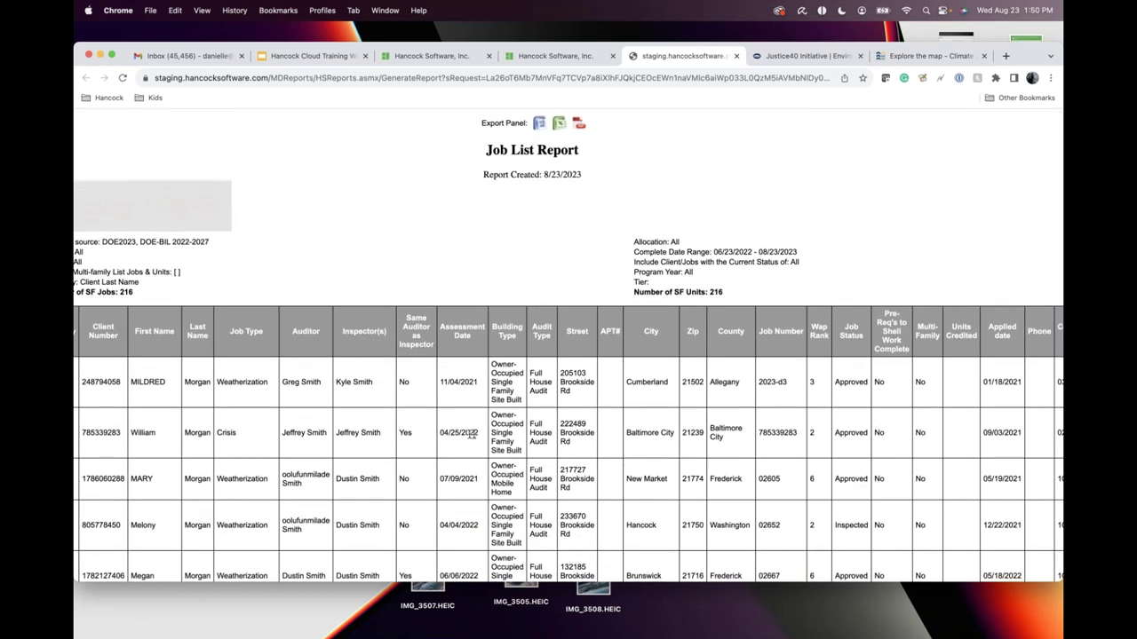
{"action": "scroll", "coordinate": [470, 433], "scroll_direction": "right", "scroll_amount": 6}
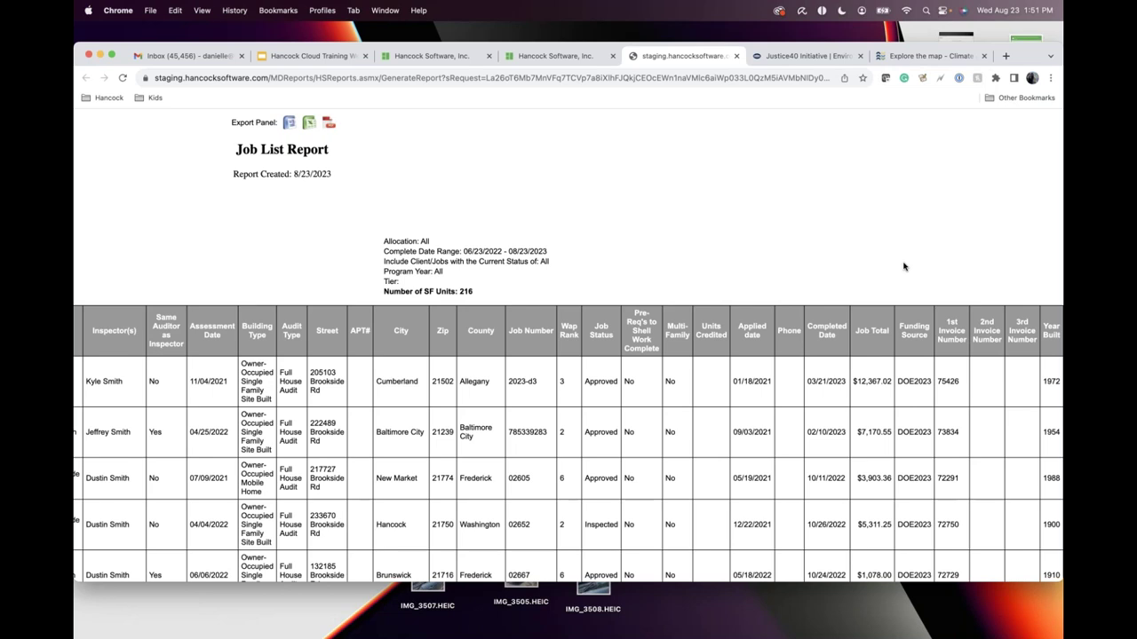
{"action": "mouse_move", "coordinate": [961, 631]}
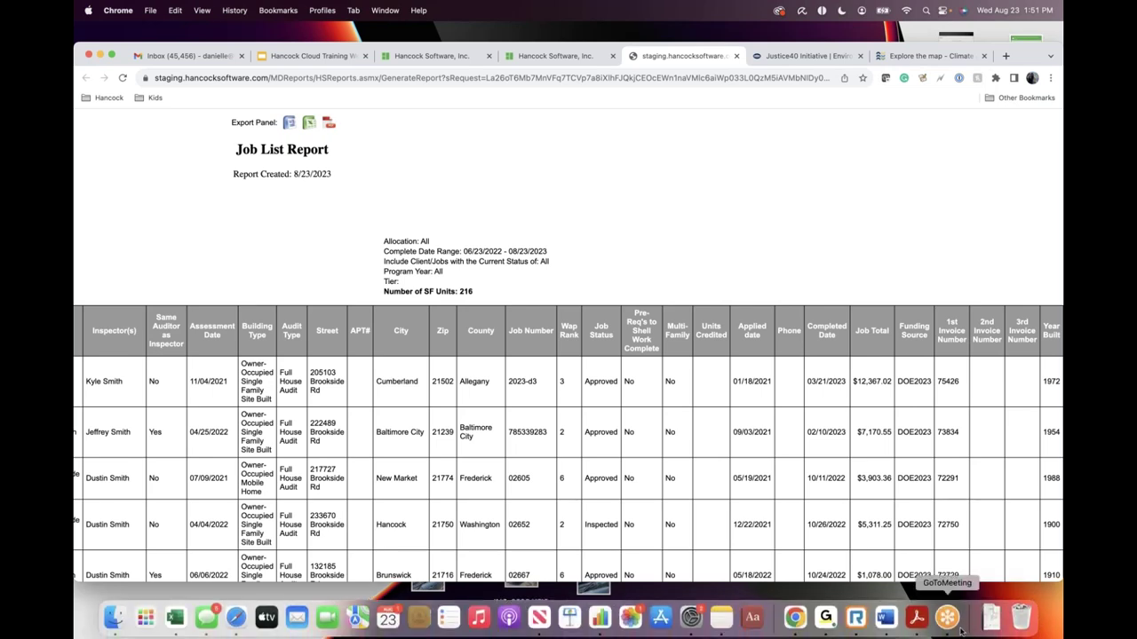
{"action": "left_click", "coordinate": [825, 618]}
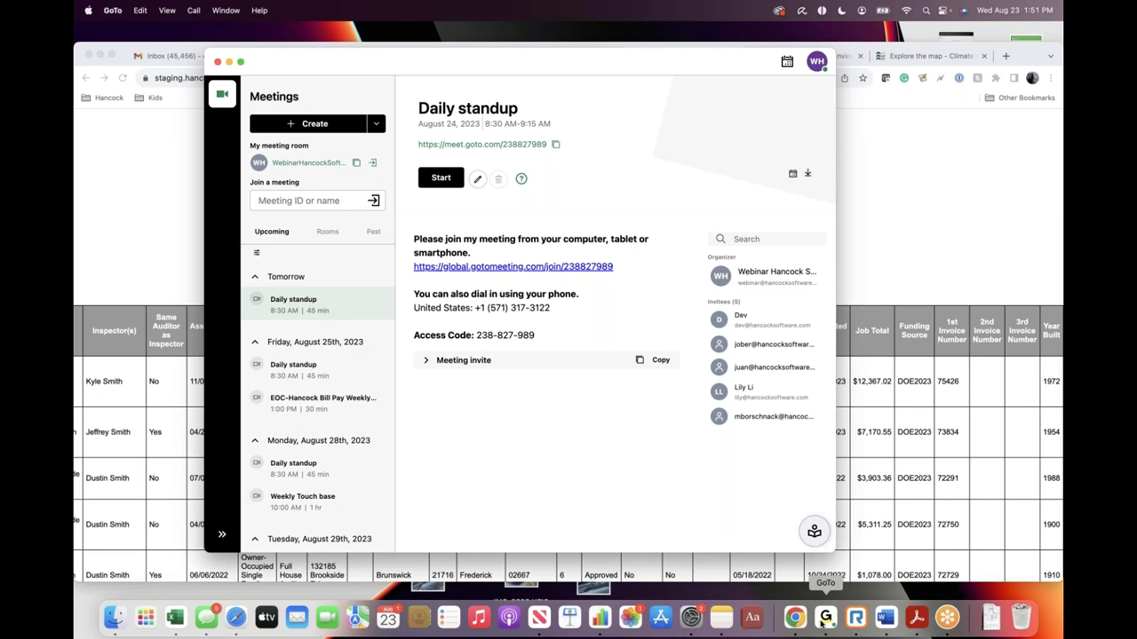
{"action": "right_click", "coordinate": [825, 617]}
{"action": "mouse_move", "coordinate": [843, 516]}
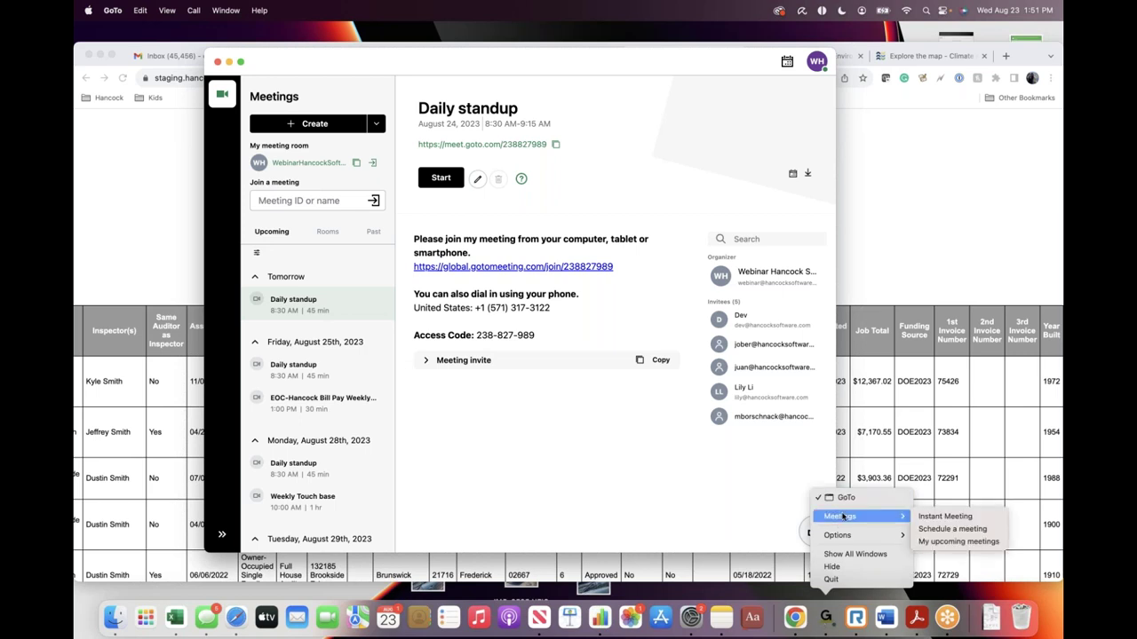
{"action": "left_click", "coordinate": [844, 499]}
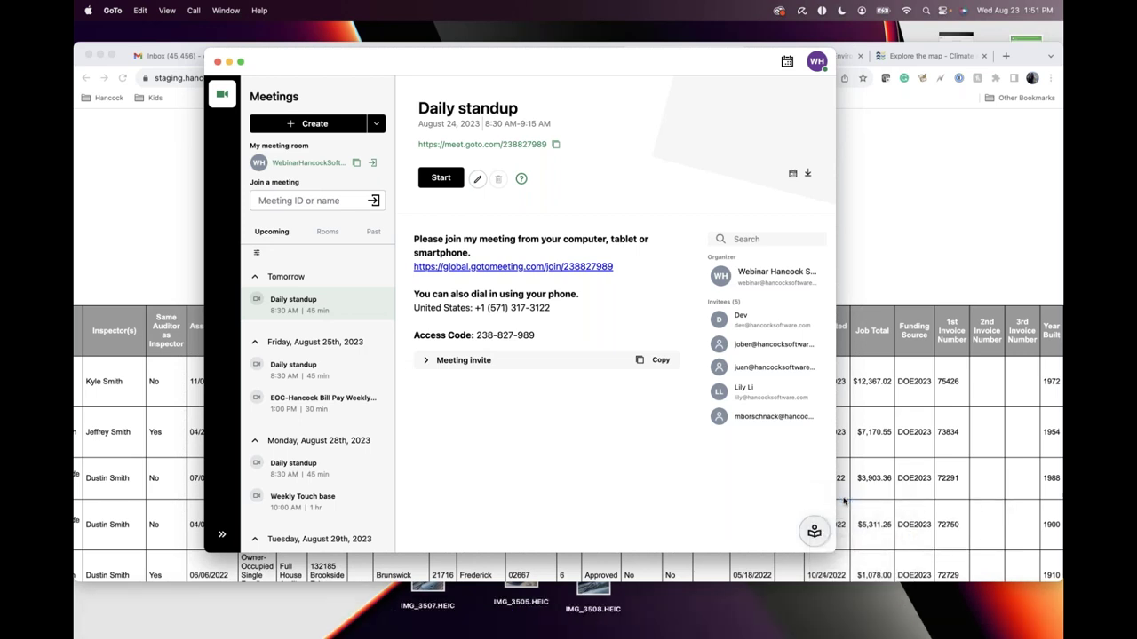
{"action": "mouse_move", "coordinate": [833, 623]}
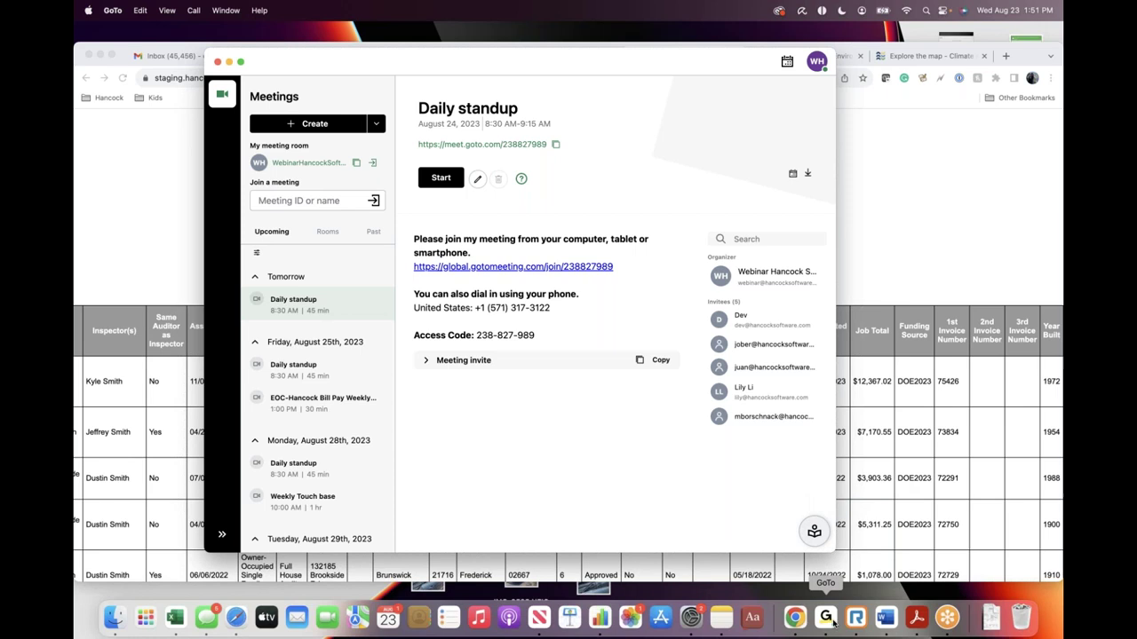
{"action": "right_click", "coordinate": [833, 624]}
{"action": "key", "text": "Escape"}
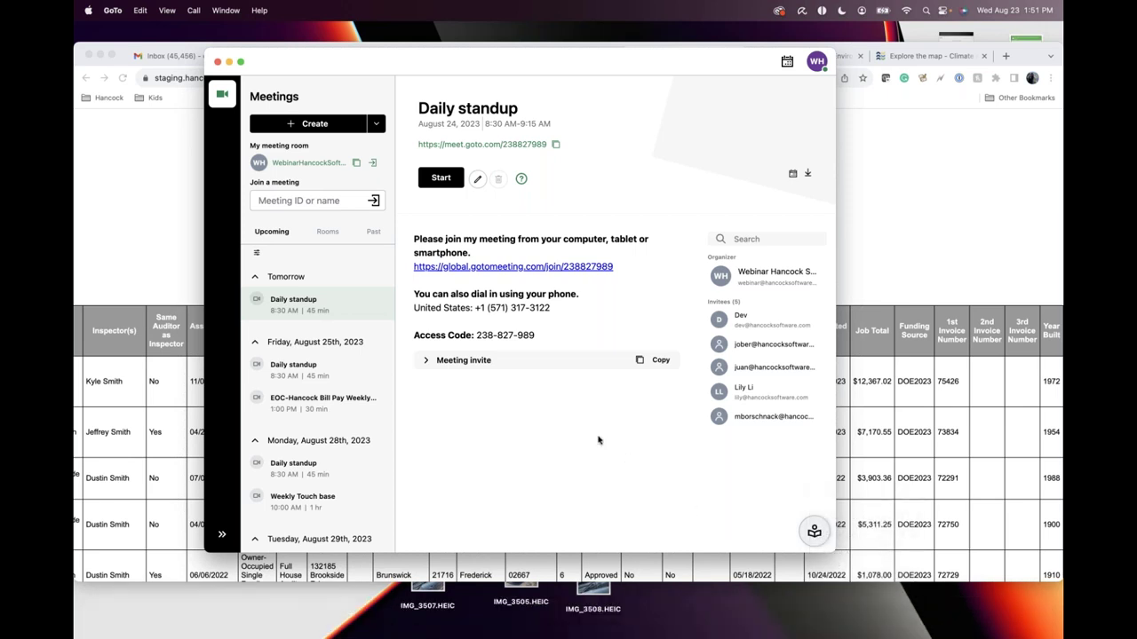
{"action": "left_click", "coordinate": [228, 62]}
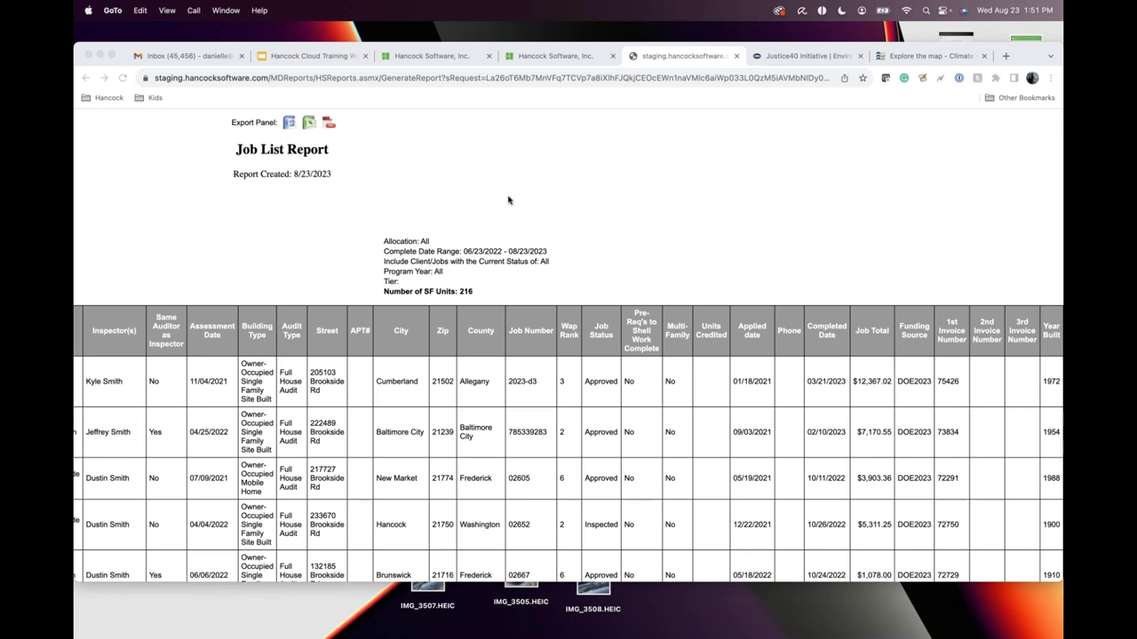
Bring the browser forward, enlarge its window, and switch to the Hancock Cloud Export Data tab
{"action": "left_click", "coordinate": [1054, 575]}
{"action": "left_click_drag", "start_coordinate": [1054, 575], "coordinate": [1054, 638]}
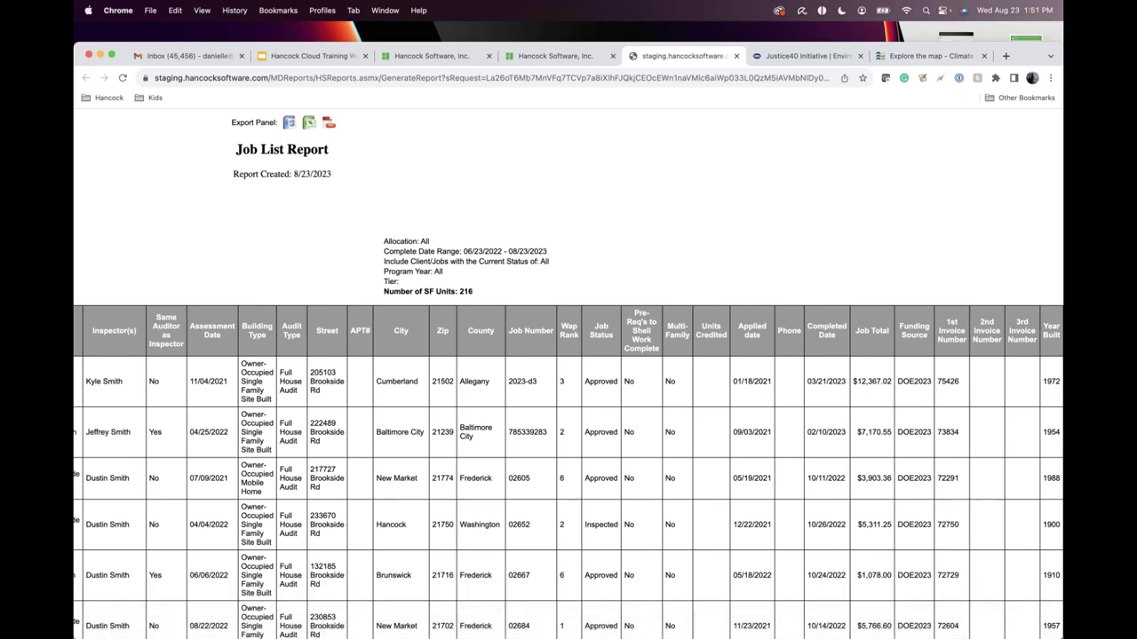
{"action": "left_click", "coordinate": [454, 56]}
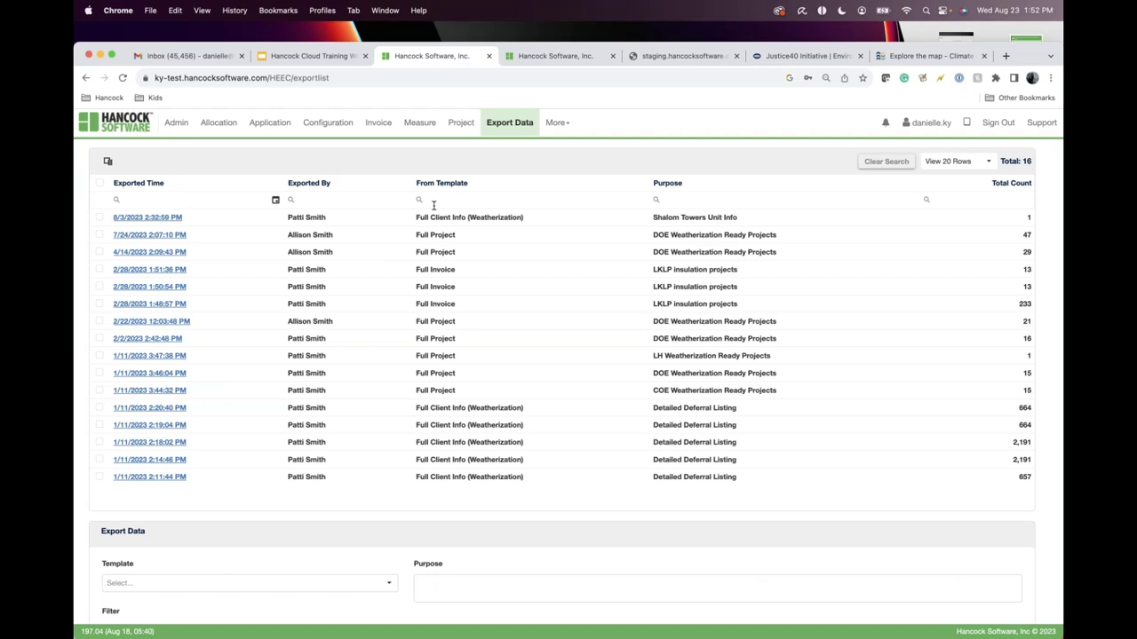
Open Project, close the Project Detail dialog, and sign out of the Kentucky testing site
{"action": "left_click", "coordinate": [461, 123]}
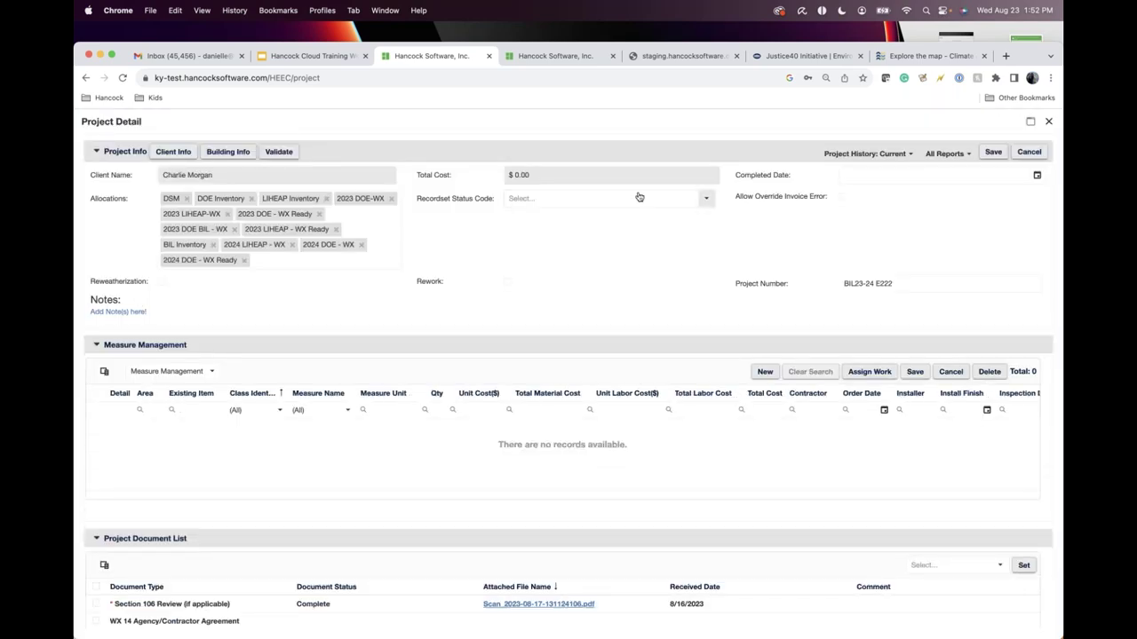
{"action": "left_click", "coordinate": [1049, 122]}
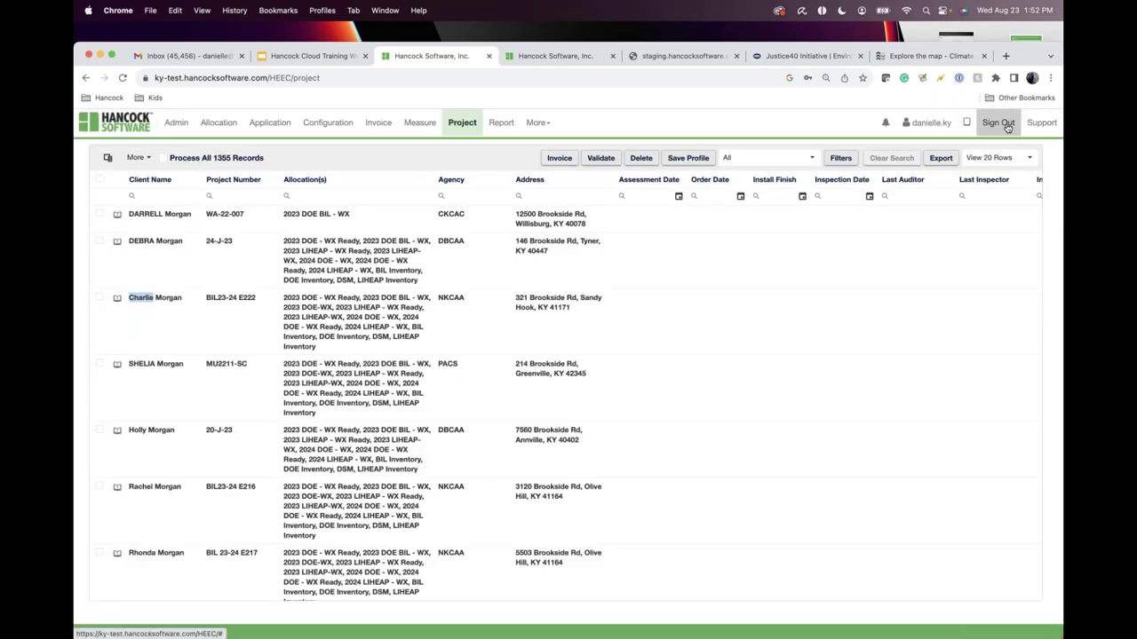
{"action": "left_click", "coordinate": [1007, 127]}
{"action": "left_click", "coordinate": [160, 78]}
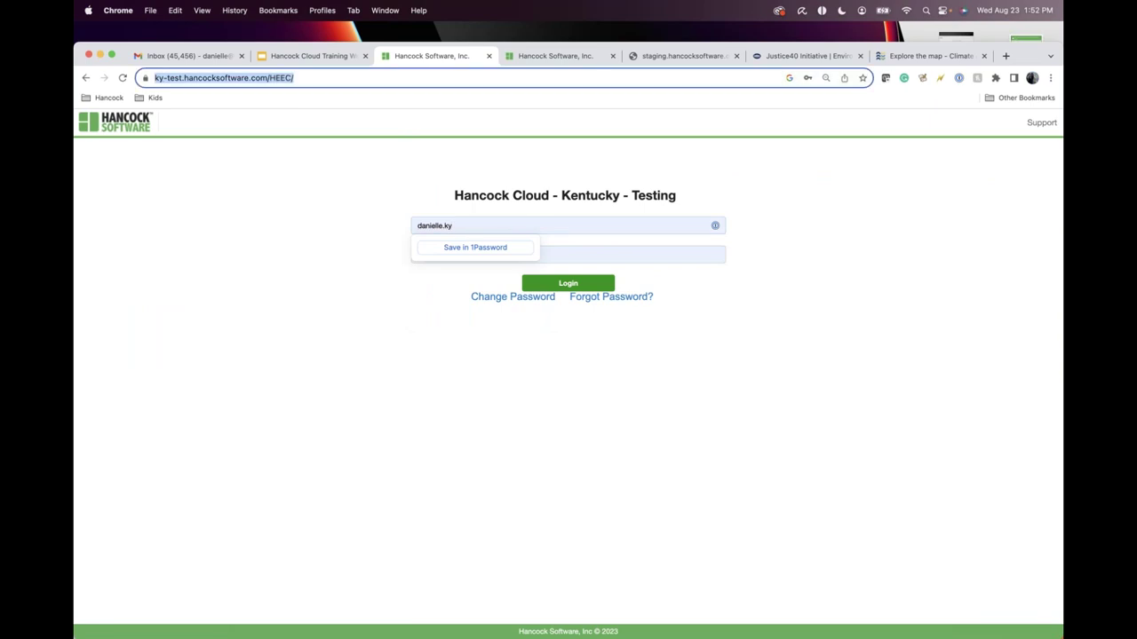
{"action": "left_click", "coordinate": [193, 78]}
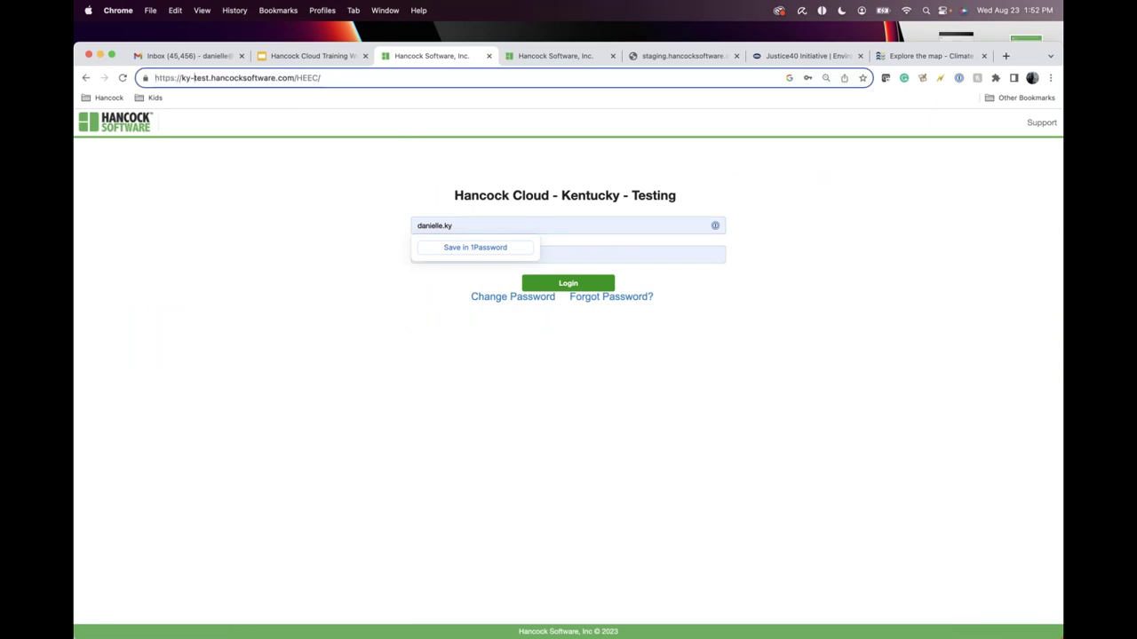
Switch to the Hancock Cloud Training tab showing the Justice40 webinar title slide
{"action": "left_click", "coordinate": [308, 56]}
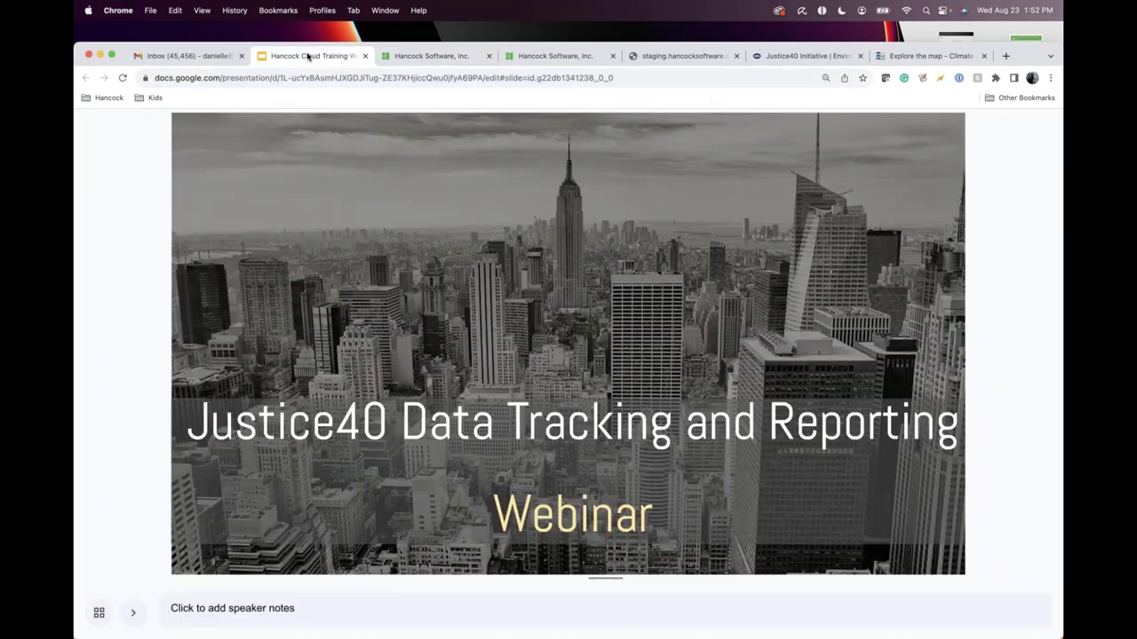
{"action": "mouse_move", "coordinate": [855, 630]}
Load the hancocksoftware.com homepage in a new browser tab
{"action": "left_click", "coordinate": [1005, 55]}
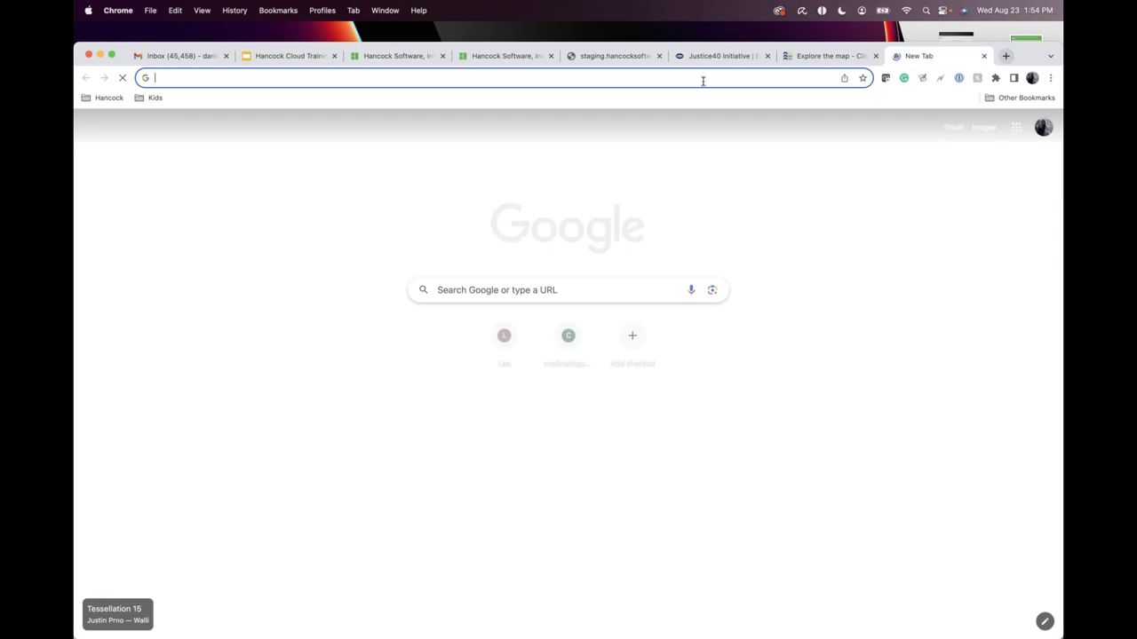
{"action": "left_click", "coordinate": [702, 79]}
{"action": "type", "text": "www.hancocksoftware.com"}
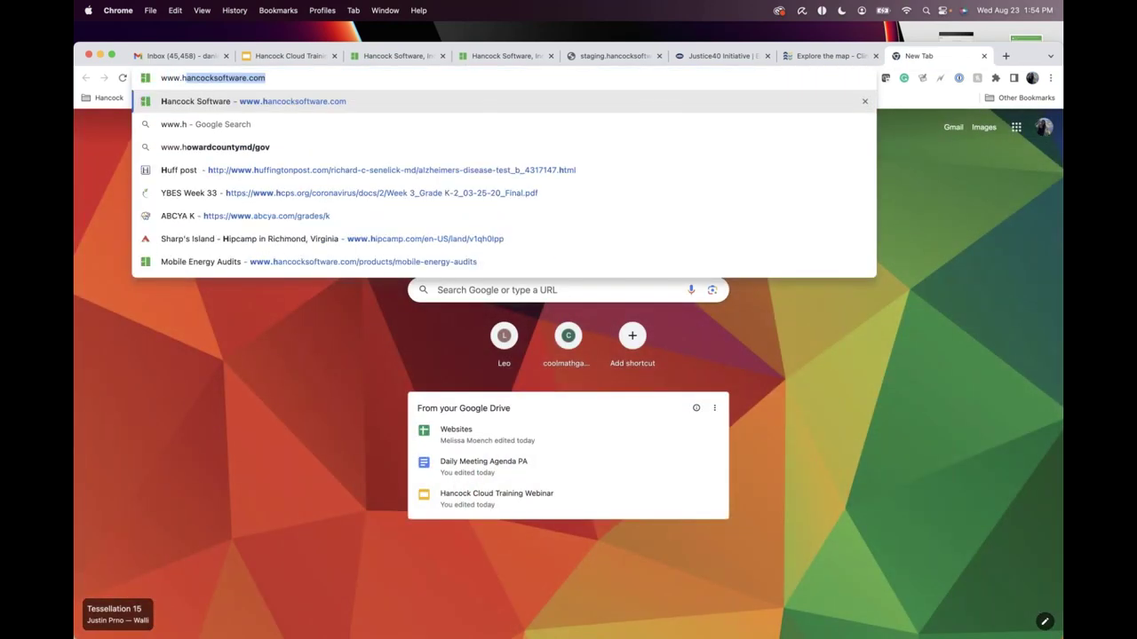
{"action": "key", "text": "Return"}
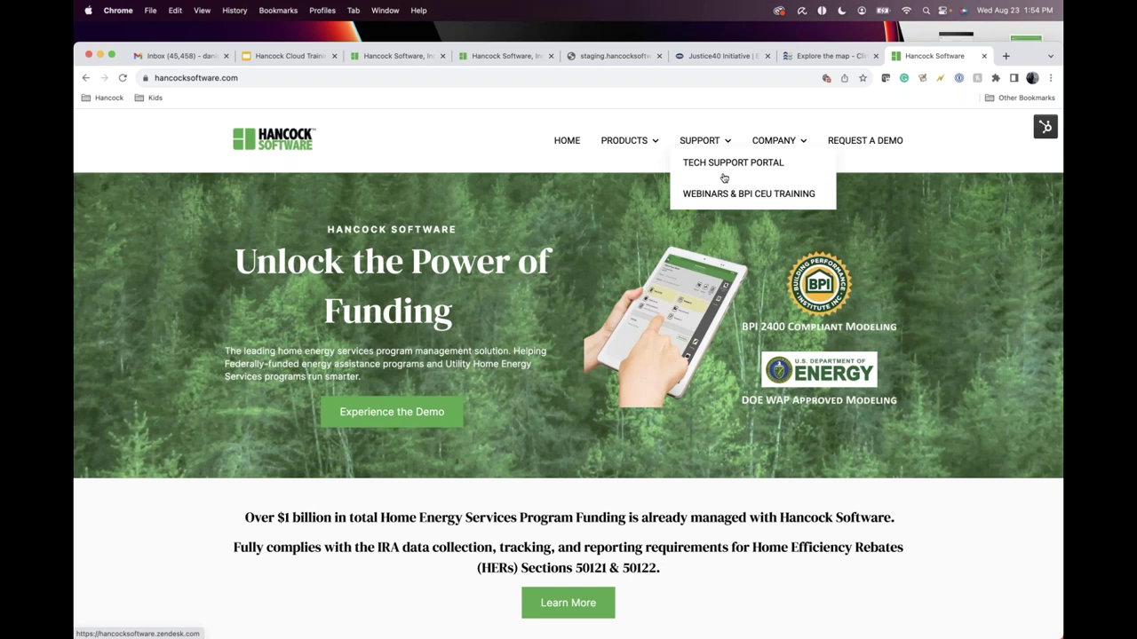
Open Support > Webinars & BPI CEU Training and scroll through the page
{"action": "left_click", "coordinate": [724, 194]}
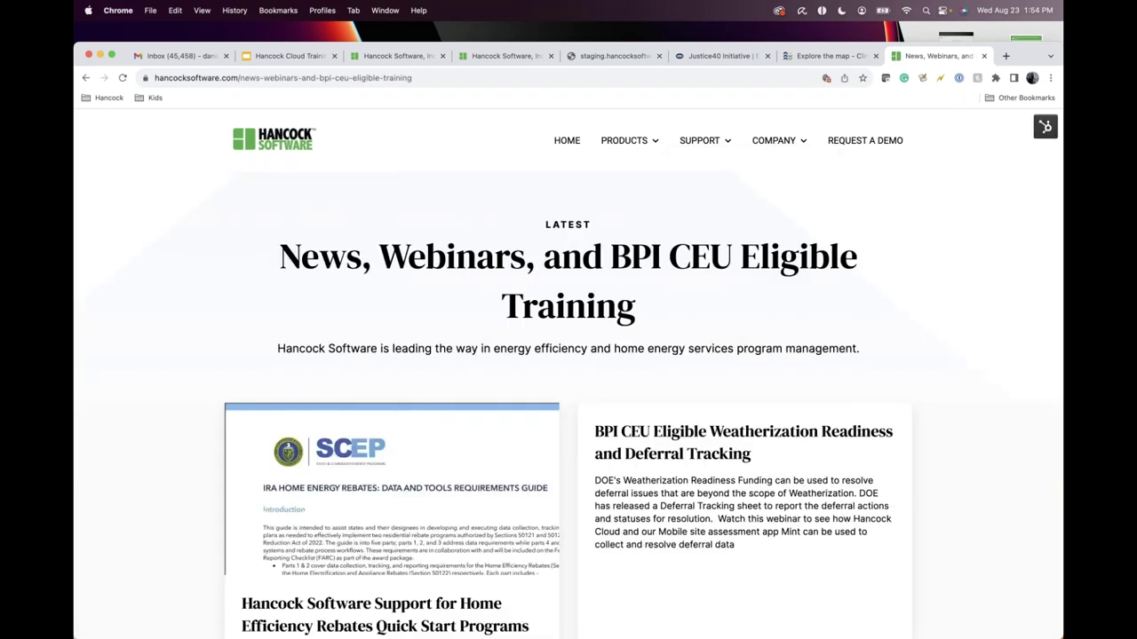
{"action": "scroll", "coordinate": [646, 307], "scroll_direction": "down", "scroll_amount": 5}
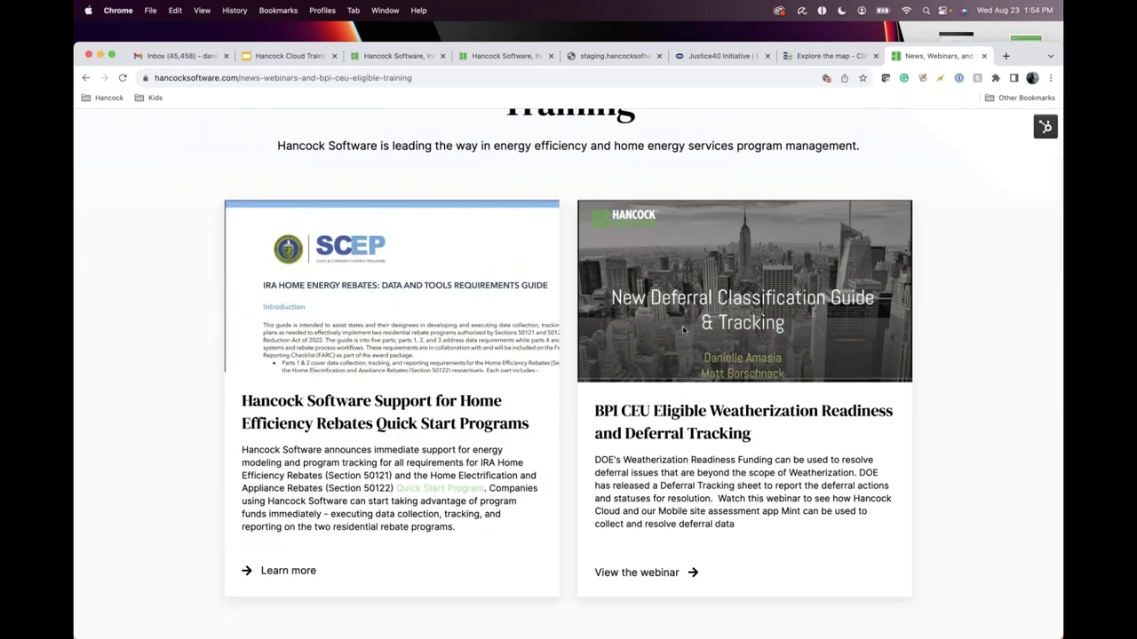
{"action": "scroll", "coordinate": [646, 306], "scroll_direction": "down", "scroll_amount": 2}
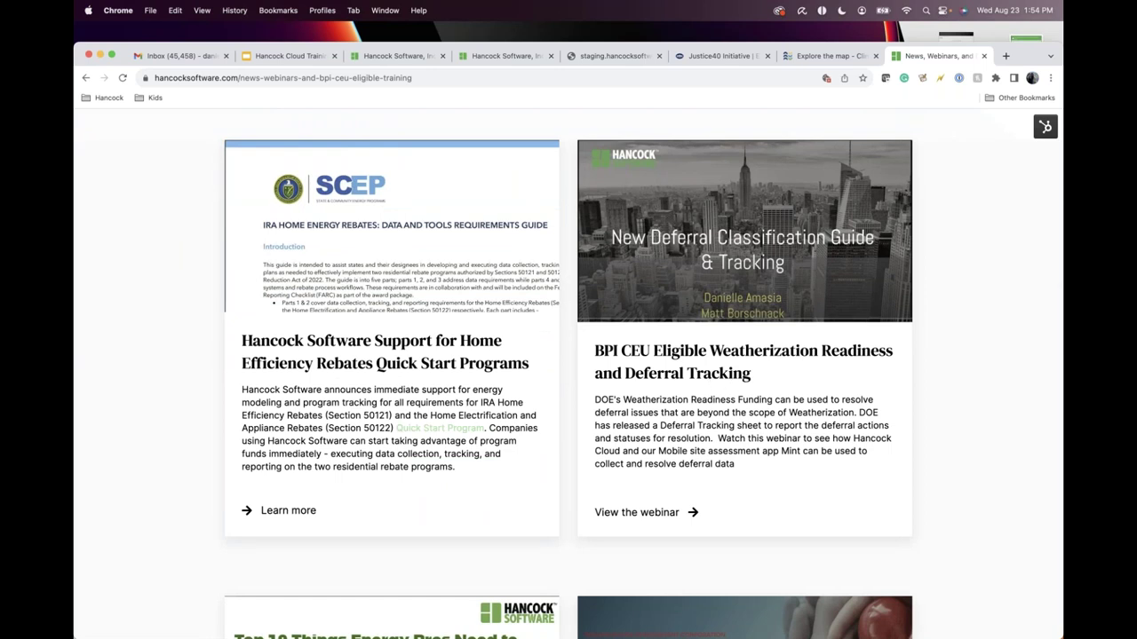
{"action": "scroll", "coordinate": [723, 456], "scroll_direction": "down", "scroll_amount": 5}
{"action": "scroll", "coordinate": [722, 456], "scroll_direction": "down", "scroll_amount": 5}
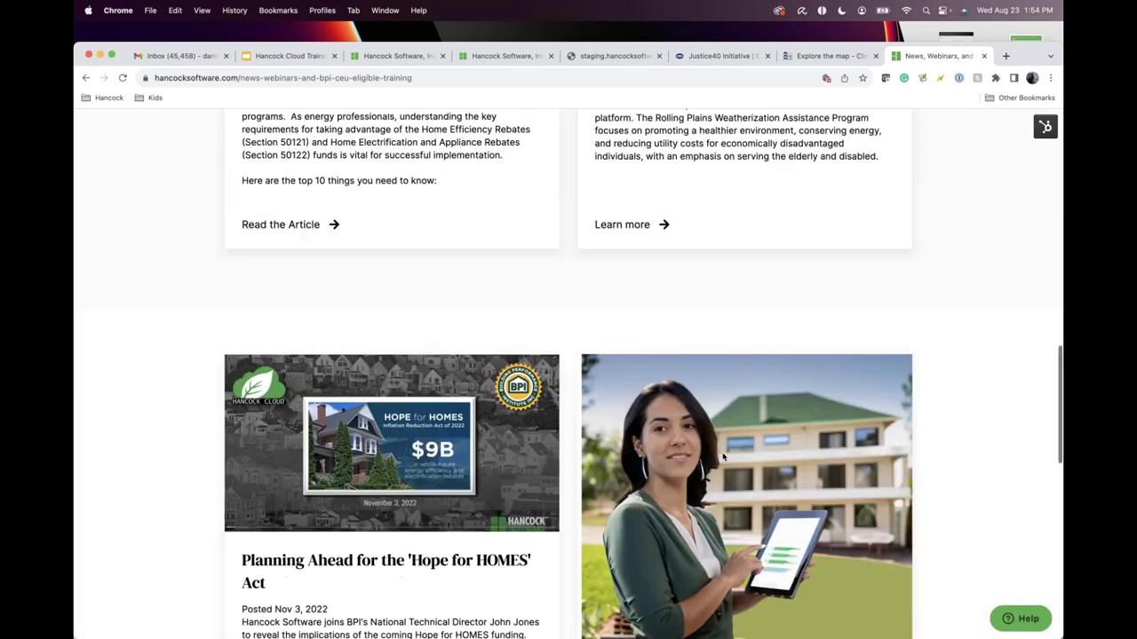
{"action": "scroll", "coordinate": [722, 457], "scroll_direction": "up", "scroll_amount": 15}
{"action": "scroll", "coordinate": [723, 456], "scroll_direction": "up", "scroll_amount": 3}
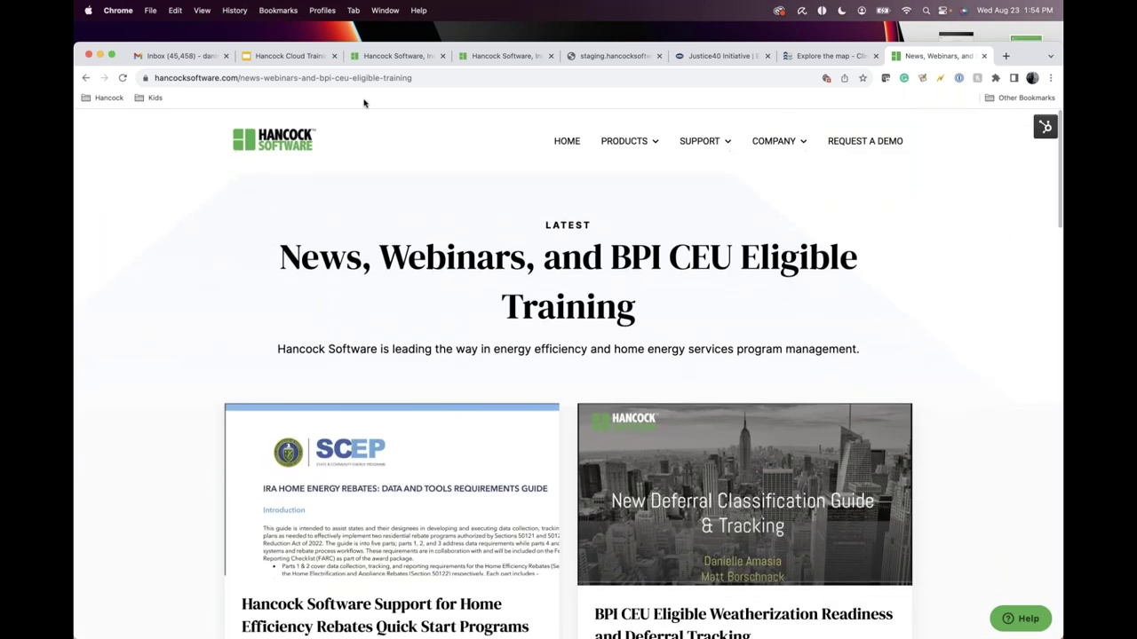